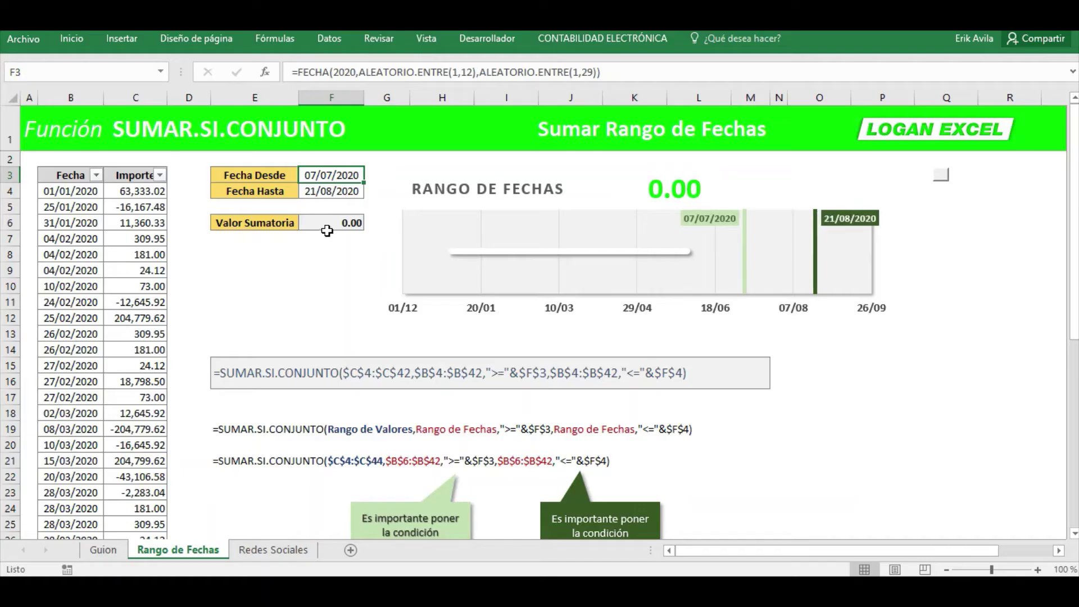
Recalculate the random Fecha Desde and Fecha Hasta dates repeatedly with F9
key(F9)
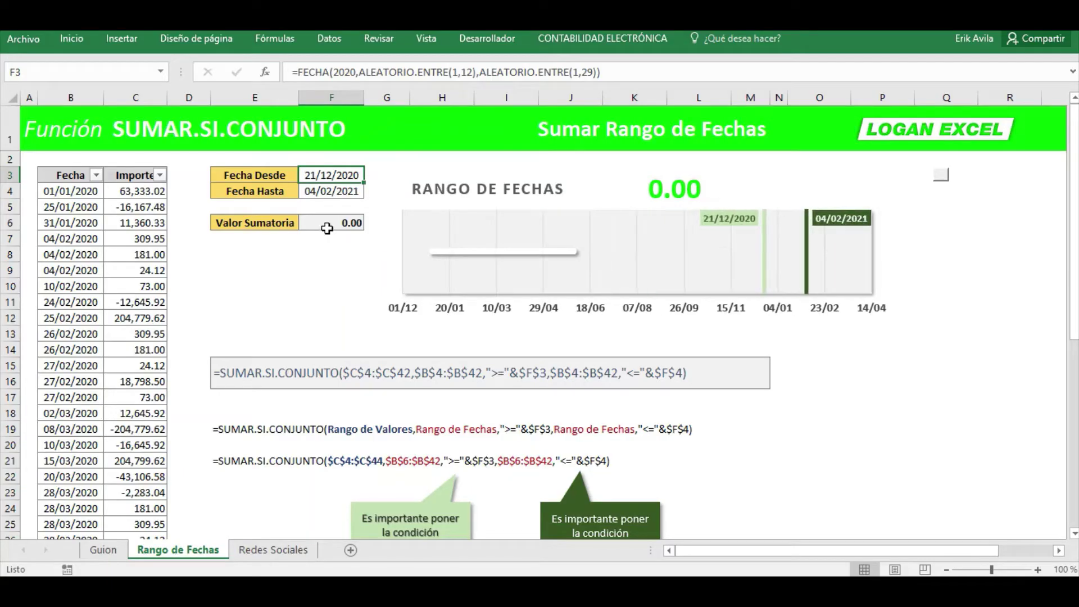
key(F9)
key(F9)
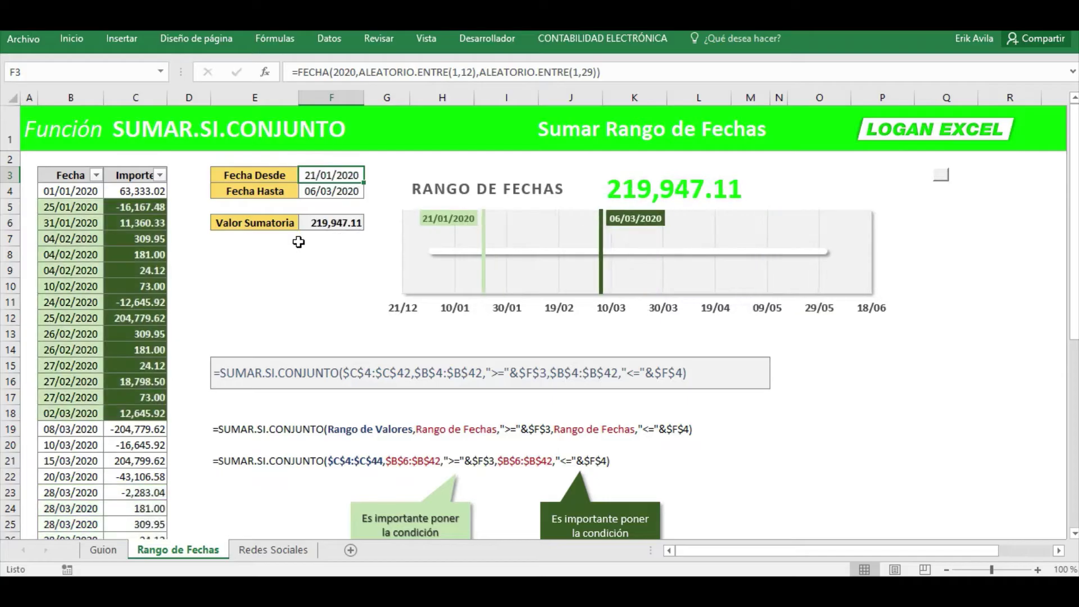
key(F9)
key(F9)
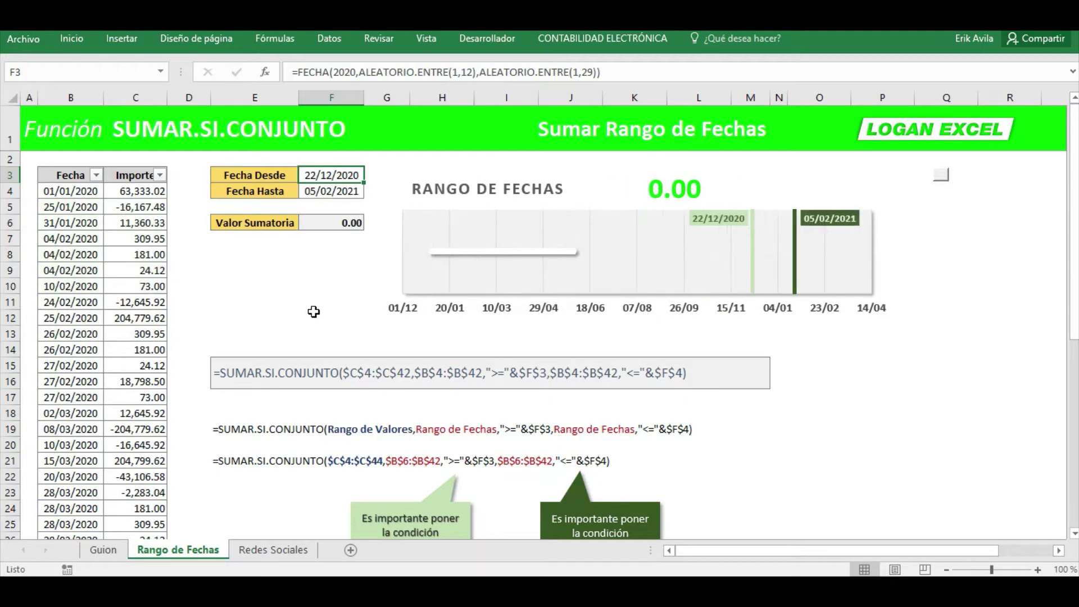
key(F9)
key(F9)
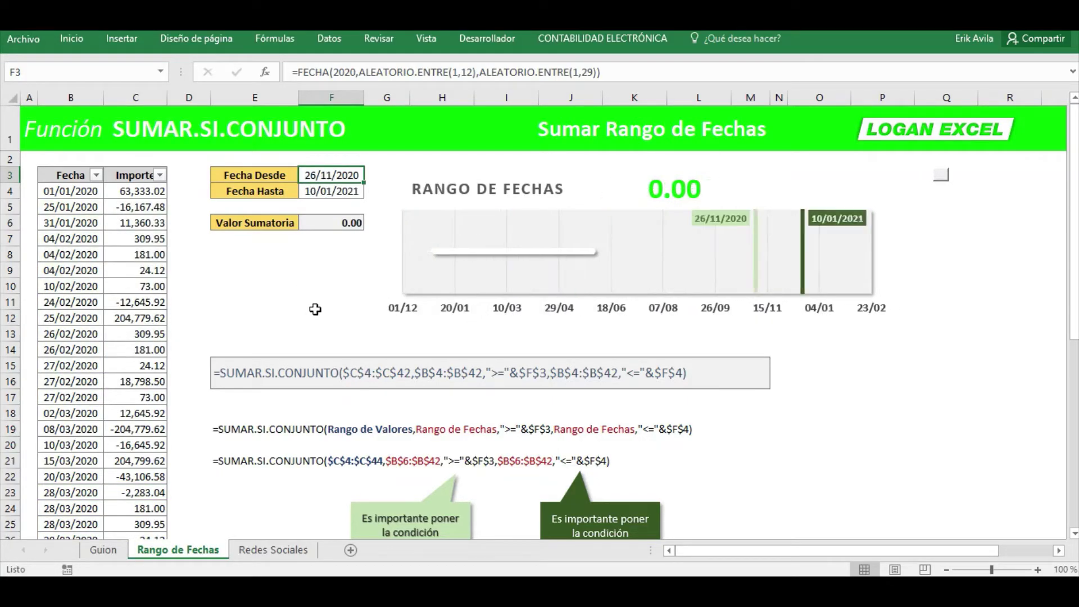
key(F9)
key(F9)
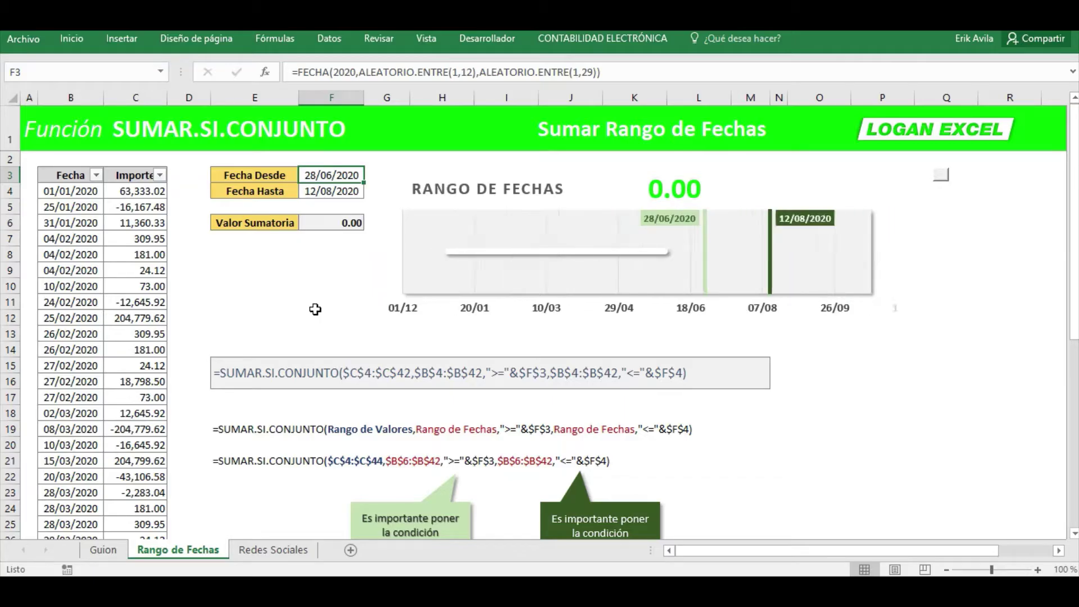
key(F9)
key(F9)
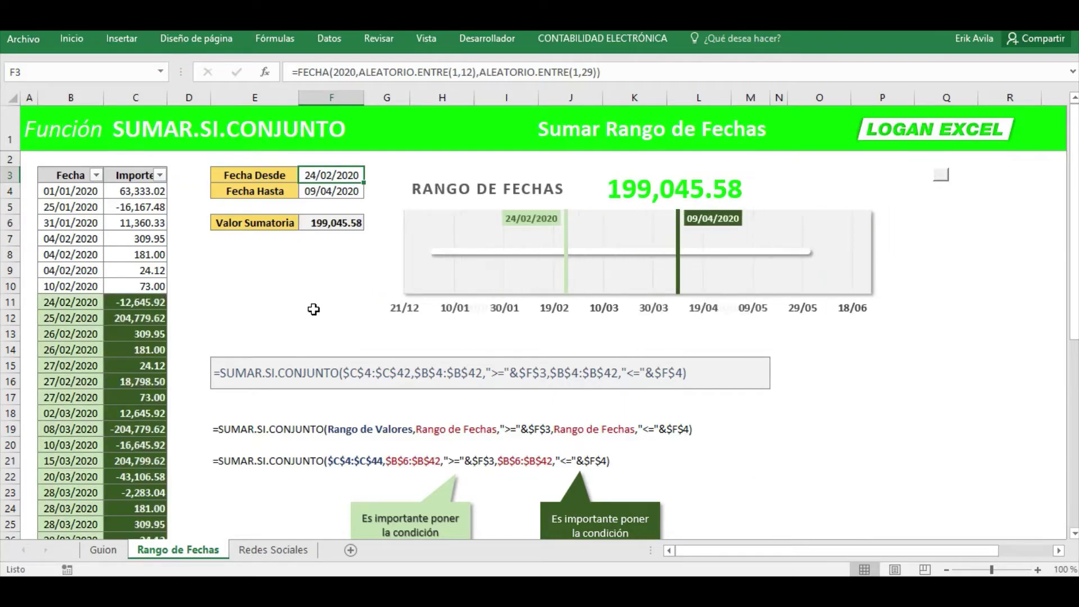
key(F9)
key(F9)
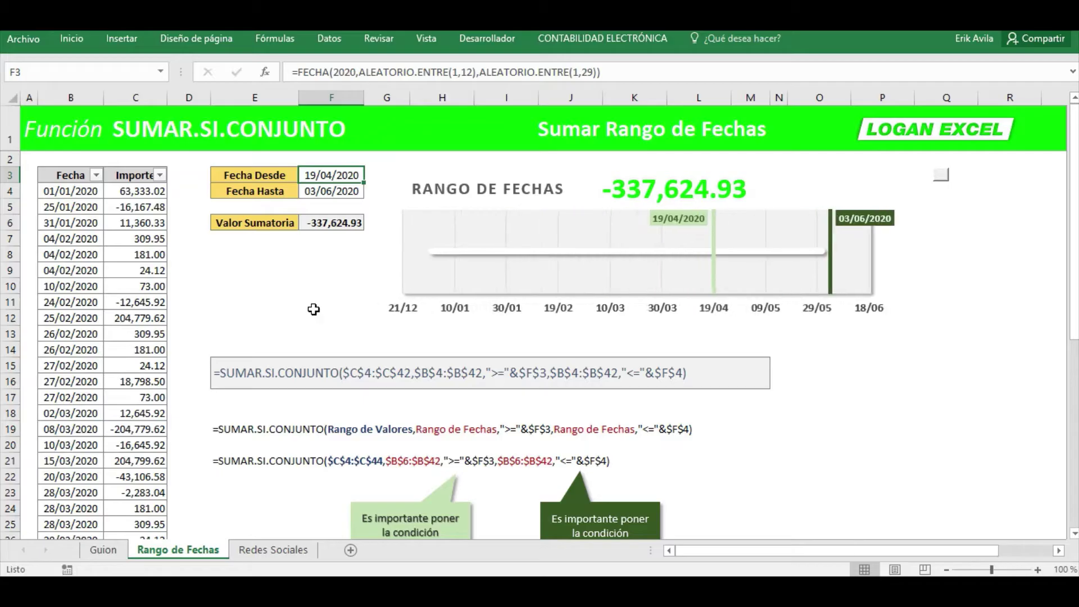
key(F9)
key(F9)
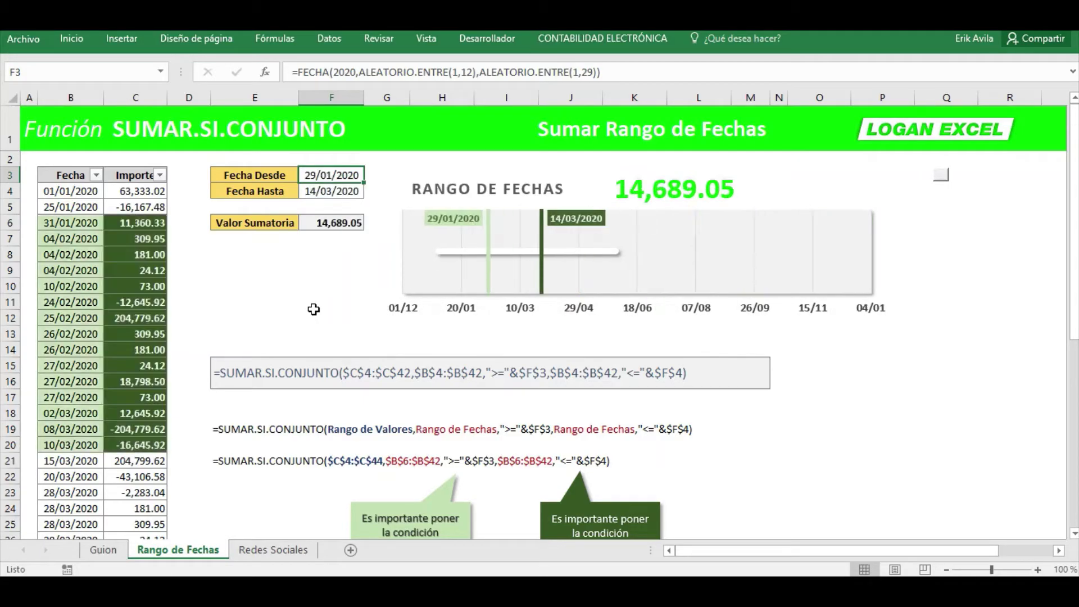
key(F9)
key(F9)
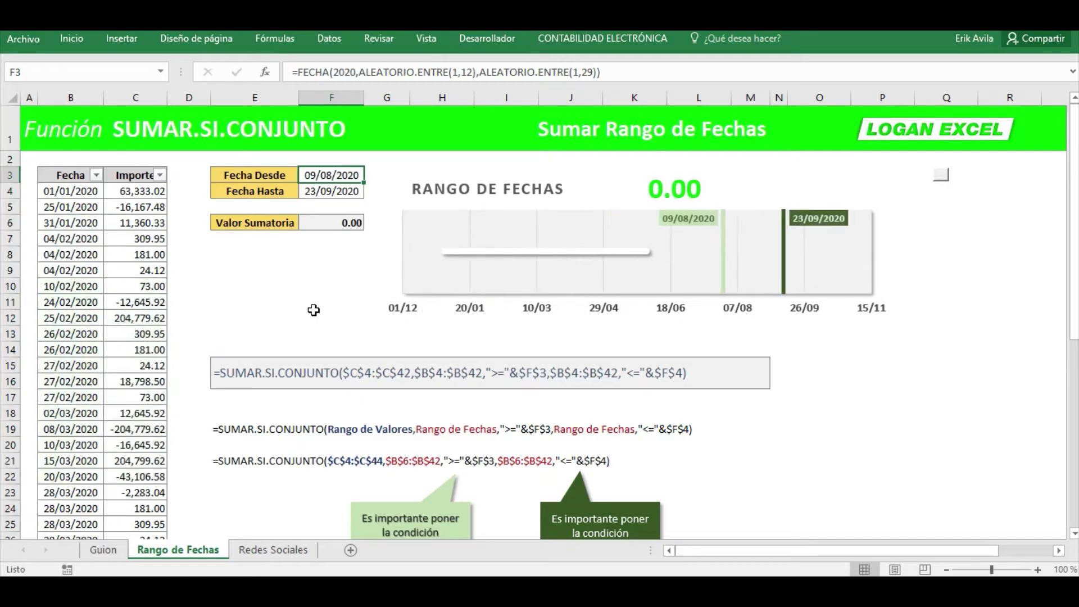
Hide the date-range chart, recalculate the dates, then show the chart again
key(F9)
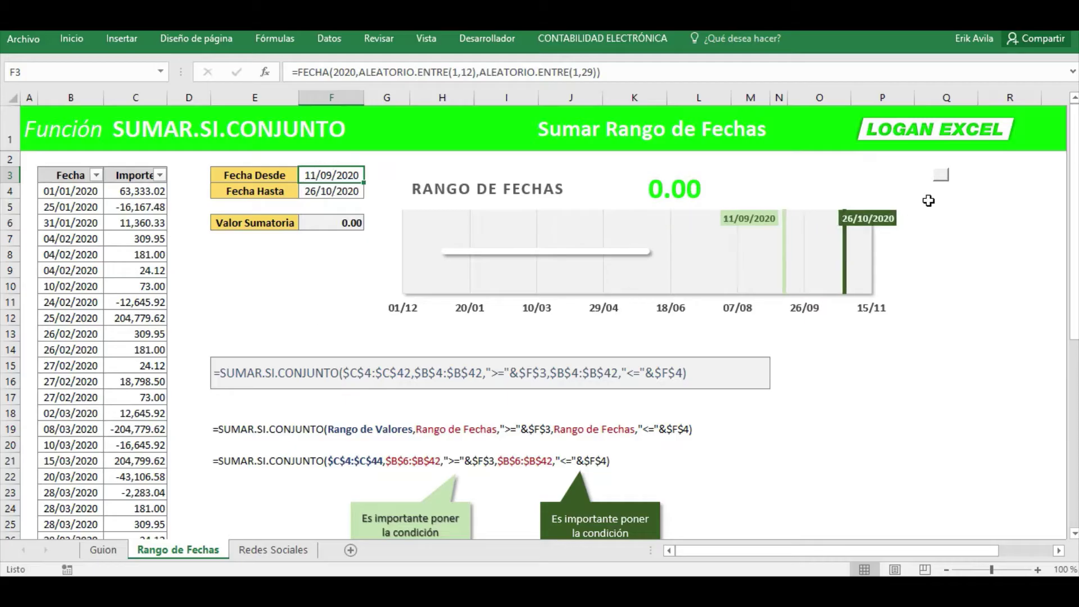
click(937, 176)
key(F9)
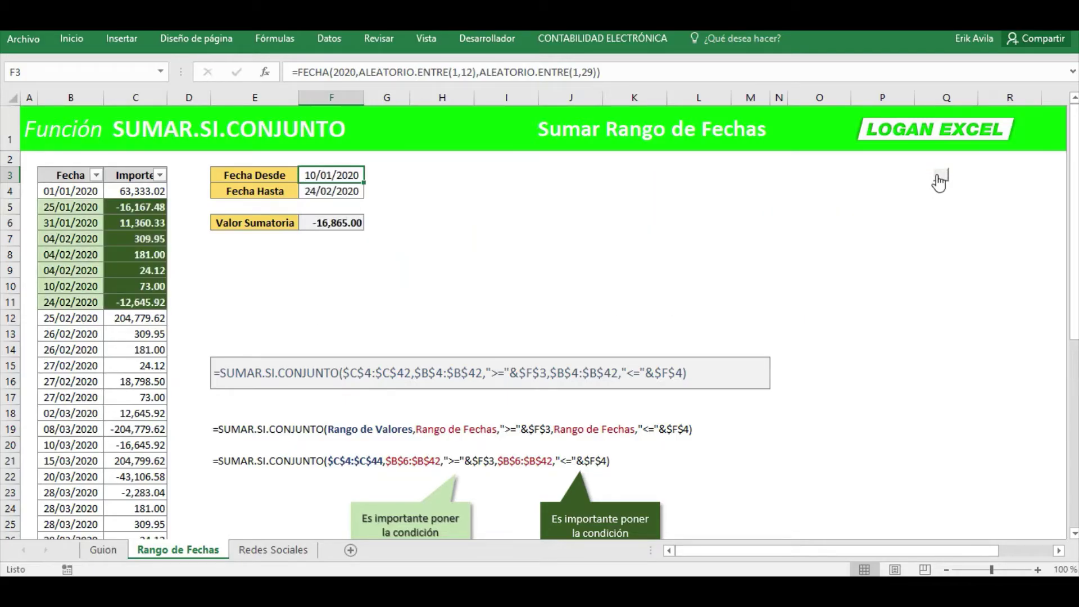
key(F9)
key(F9)
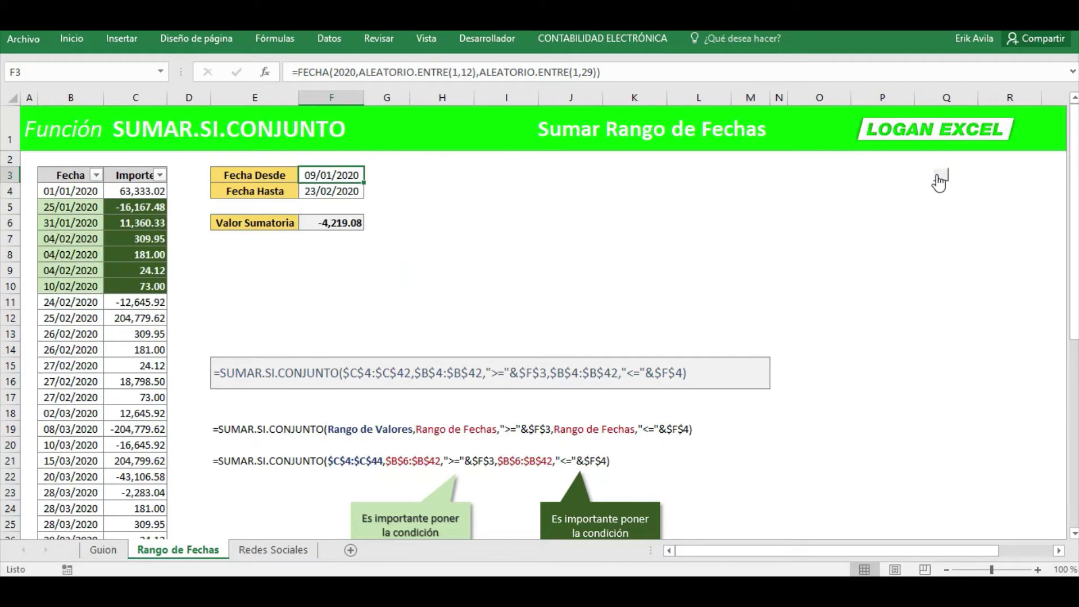
click(938, 176)
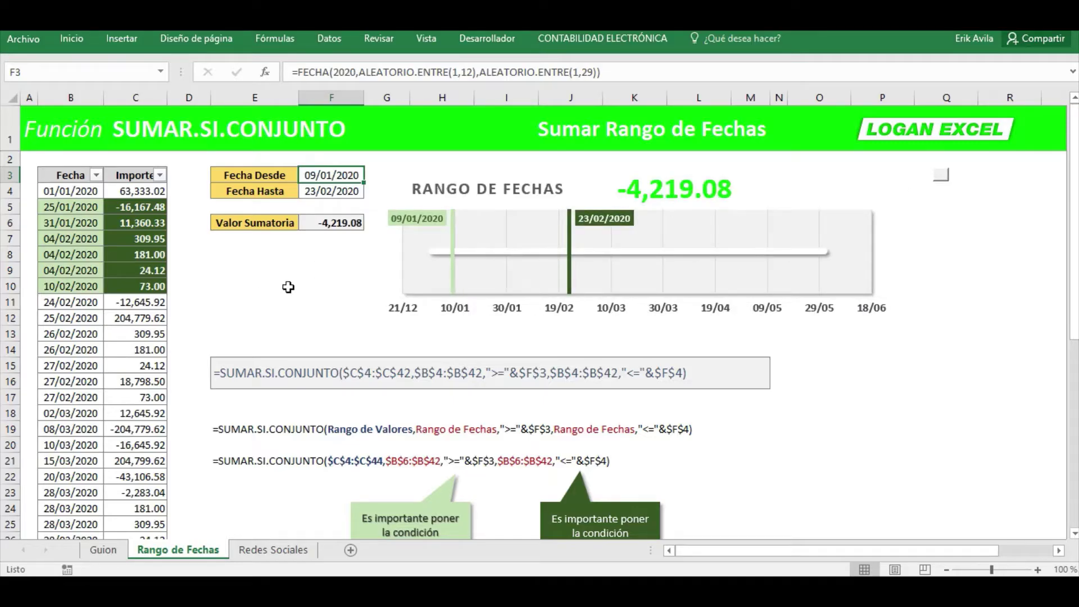
key(F9)
key(F9)
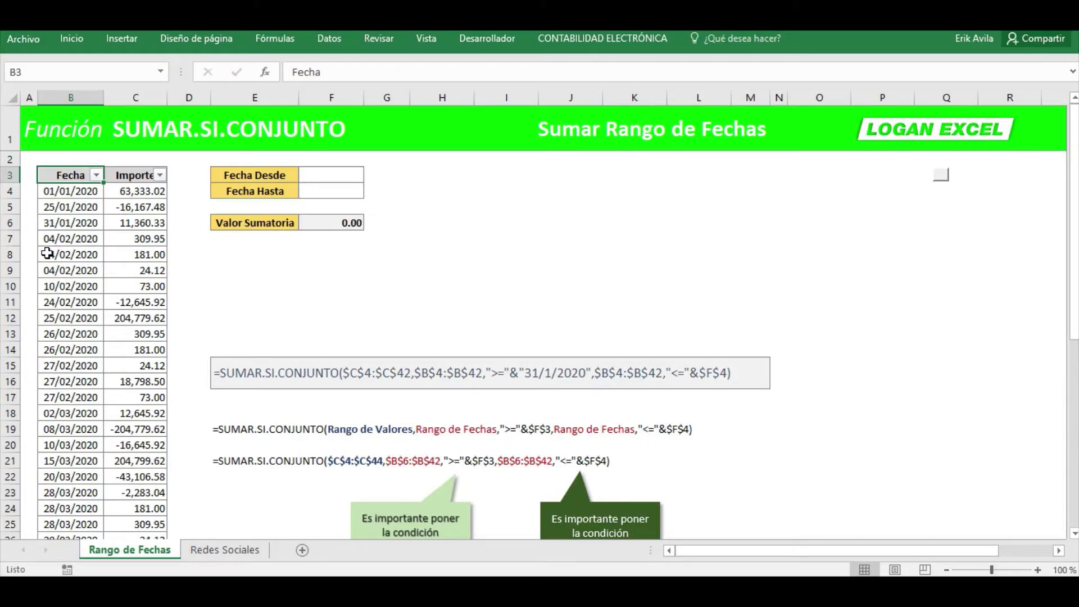
Review the Fecha dates and Importe amounts, such as 01/01/2020 and 04/02/2020
click(73, 239)
click(96, 192)
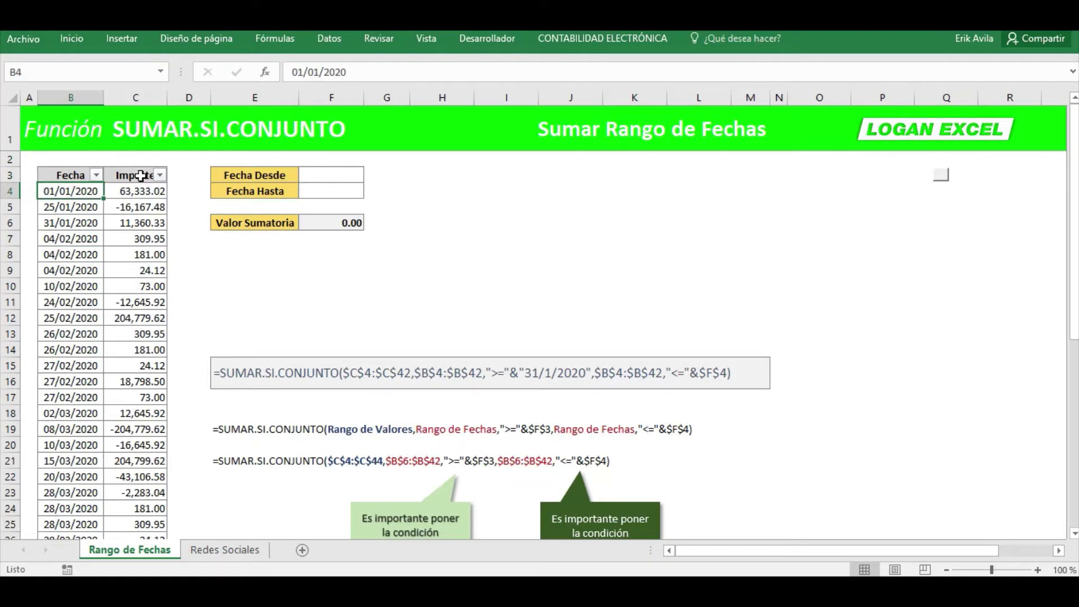
click(141, 175)
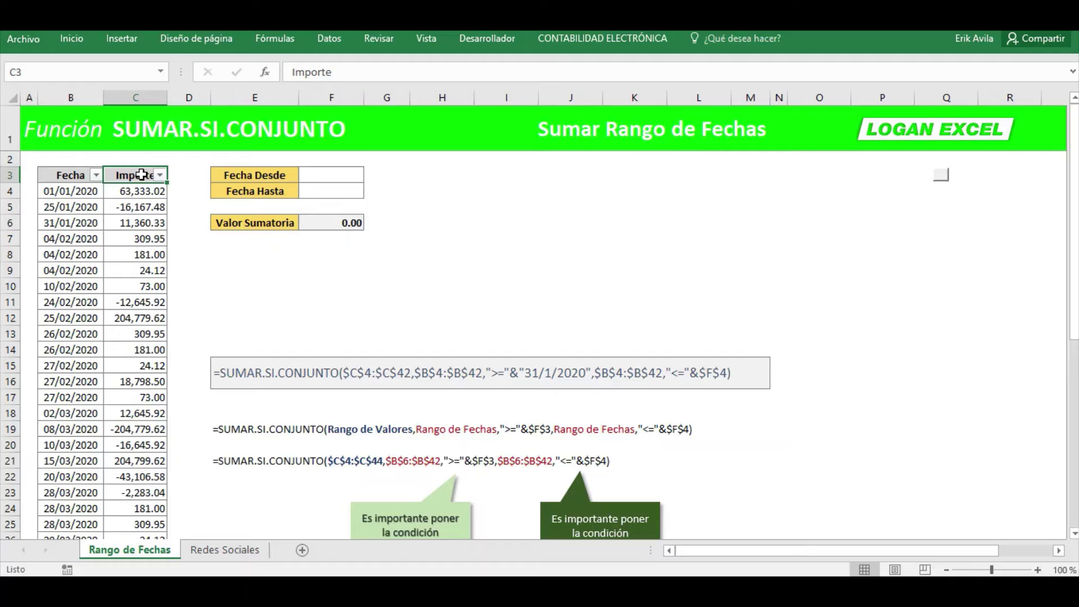
click(135, 238)
click(96, 239)
click(79, 194)
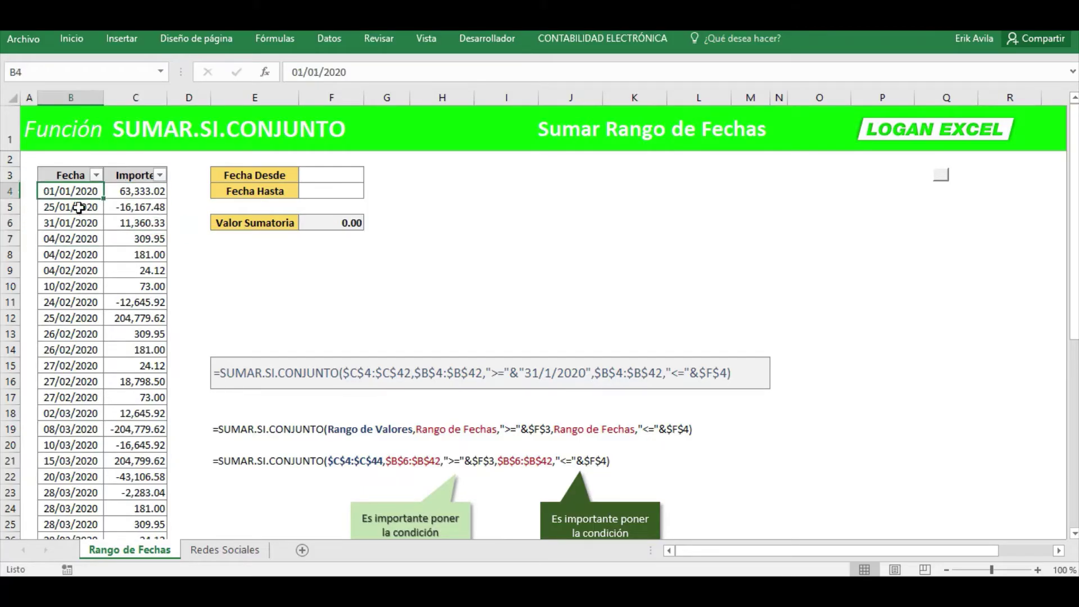
Scroll the list and inspect the amounts 63,333.02, -16,167.48 and 24.12
scroll(85, 276, down, 1)
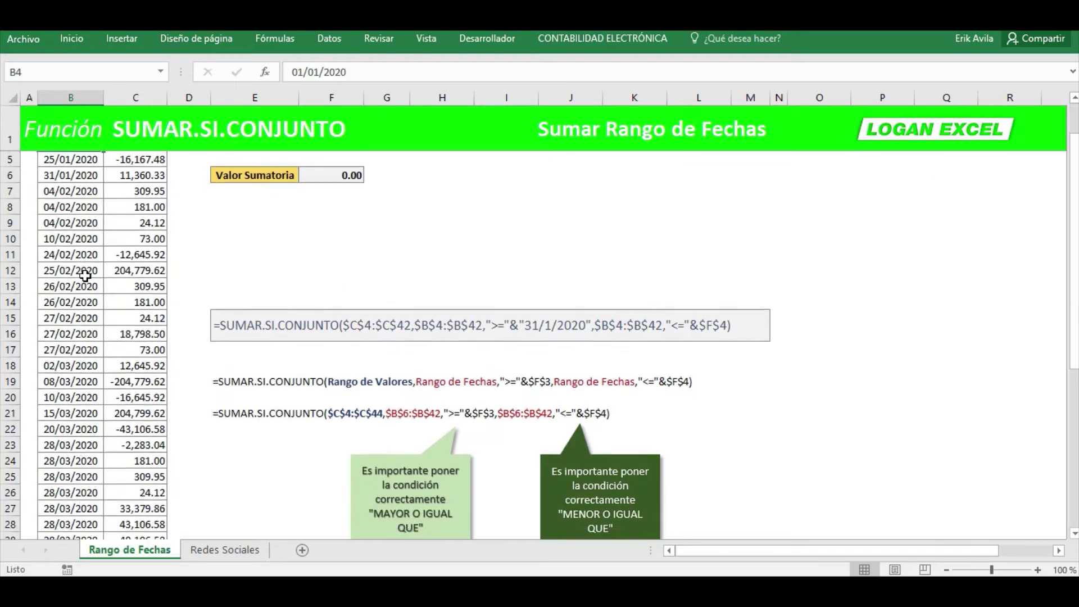
scroll(85, 276, down, 3)
scroll(85, 276, down, 2)
scroll(85, 276, down, 4)
scroll(85, 276, up, 5)
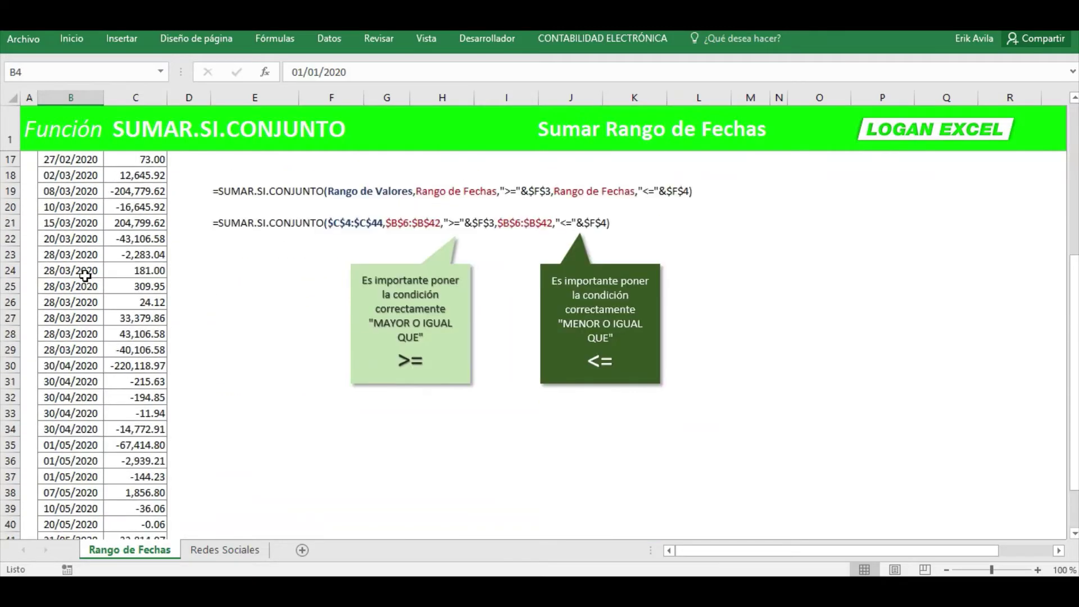
scroll(85, 276, up, 5)
click(127, 196)
click(140, 269)
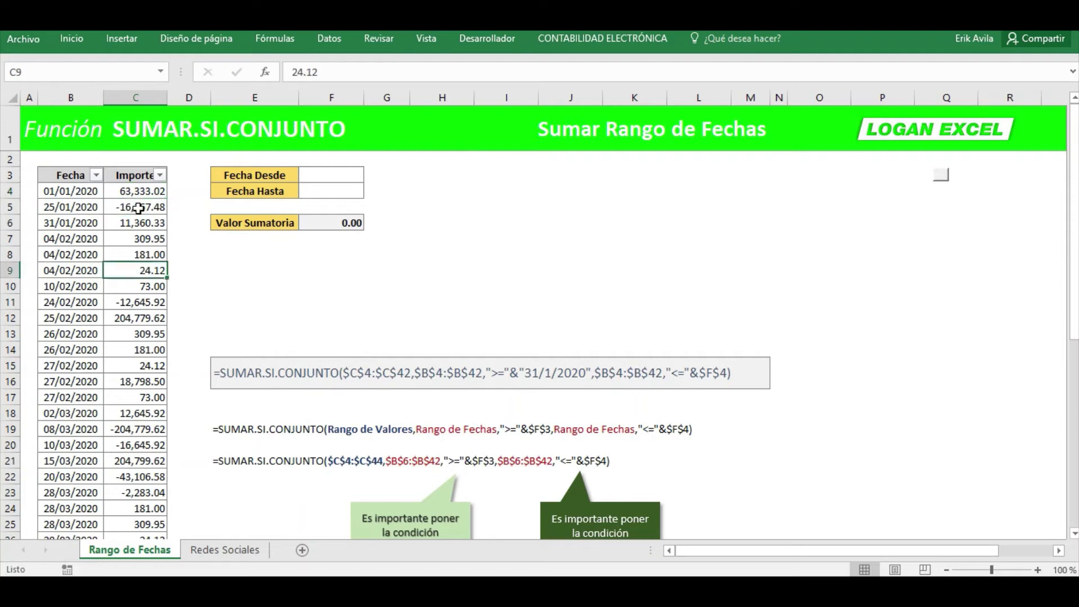
click(139, 208)
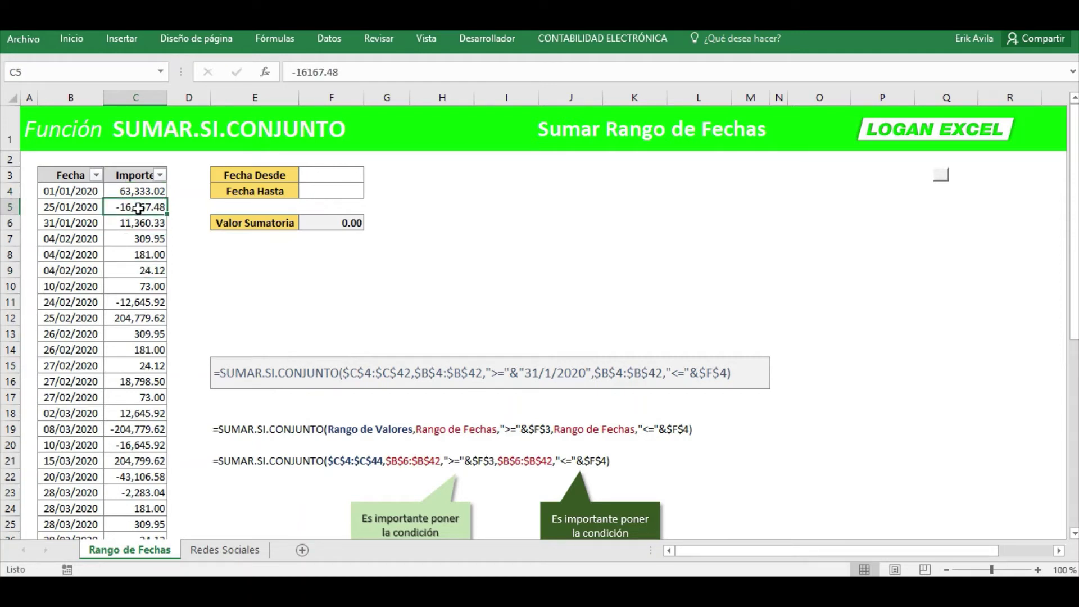
click(124, 275)
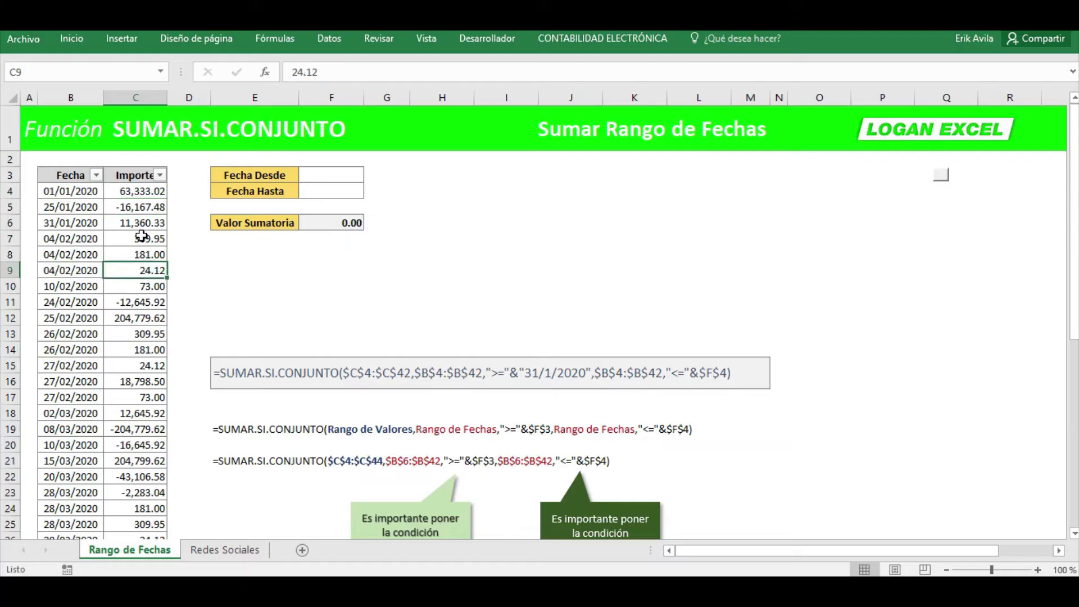
Select the February amounts from row 7 to read their status-bar total, then deselect
click(141, 237)
drag(141, 236, 137, 397)
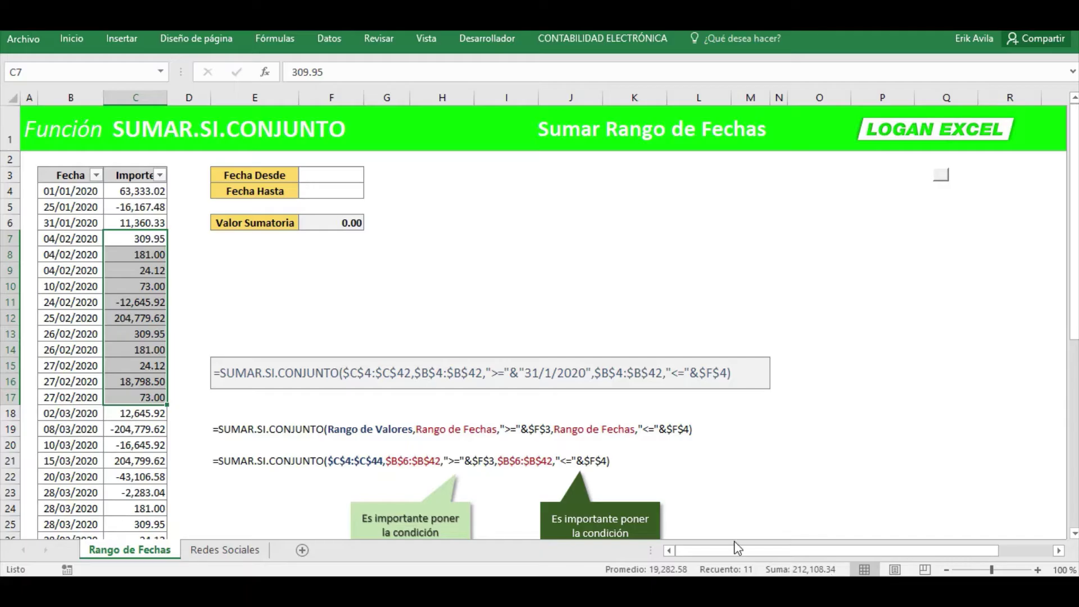
click(190, 279)
click(315, 254)
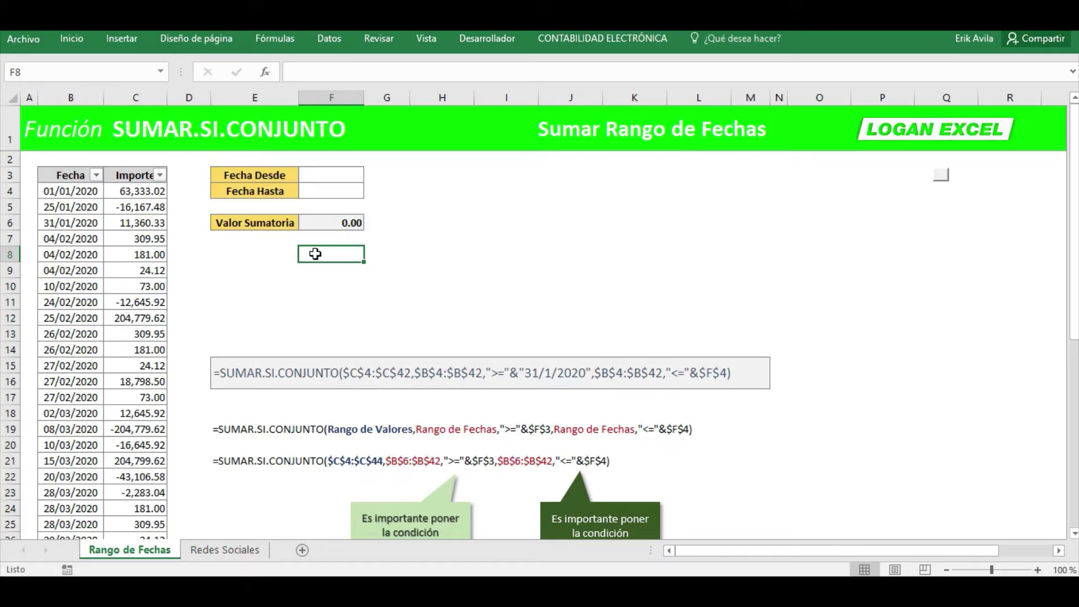
Delete the existing Valor Sumatoria formula and return to Fecha Desde
click(323, 236)
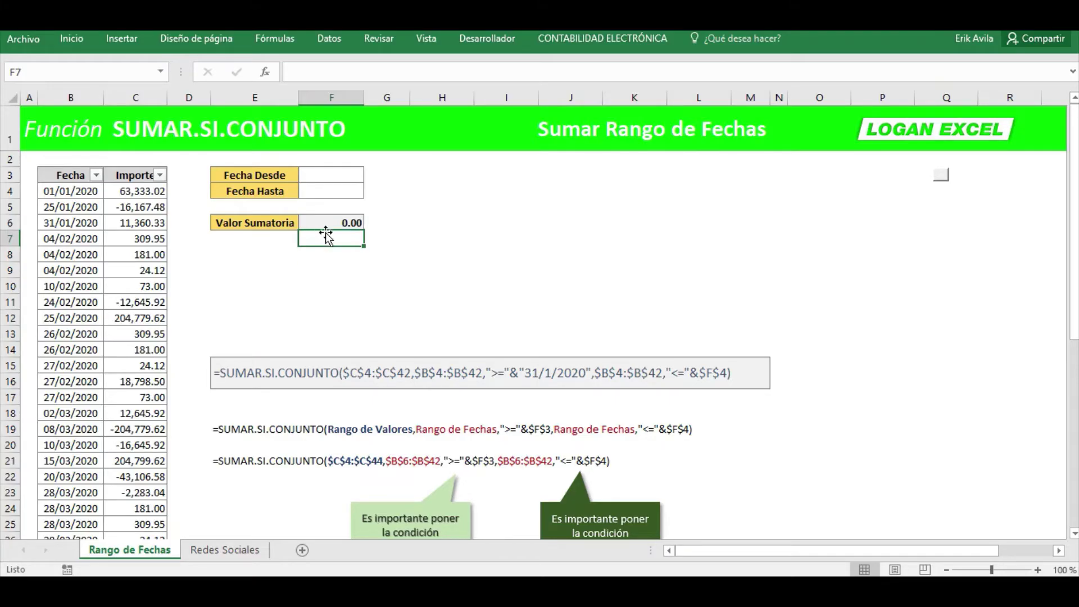
click(325, 228)
key(Delete)
key(Up)
key(Up)
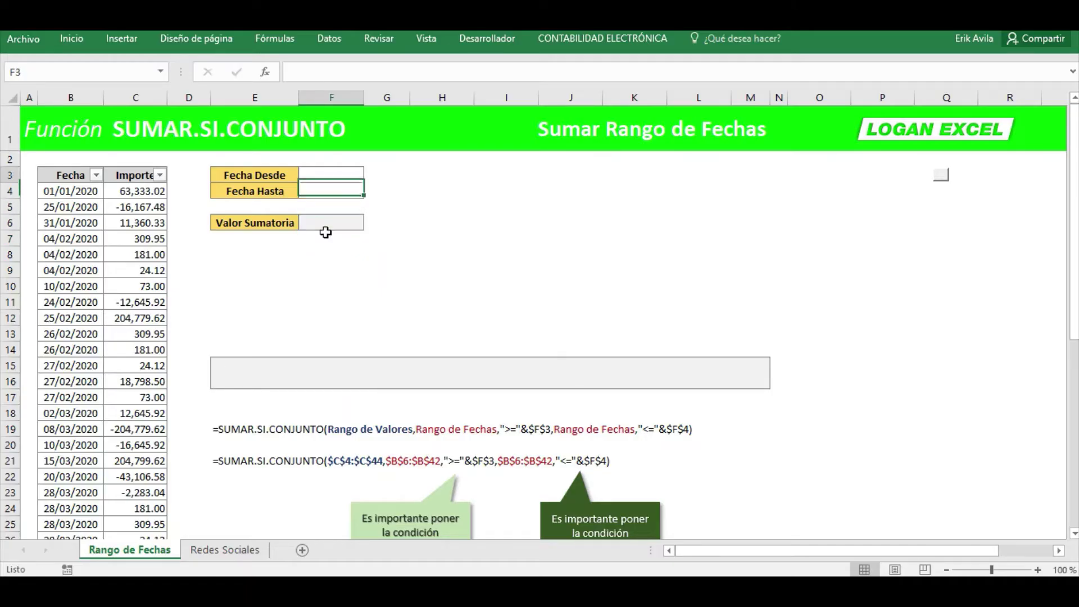
key(Down)
key(Down)
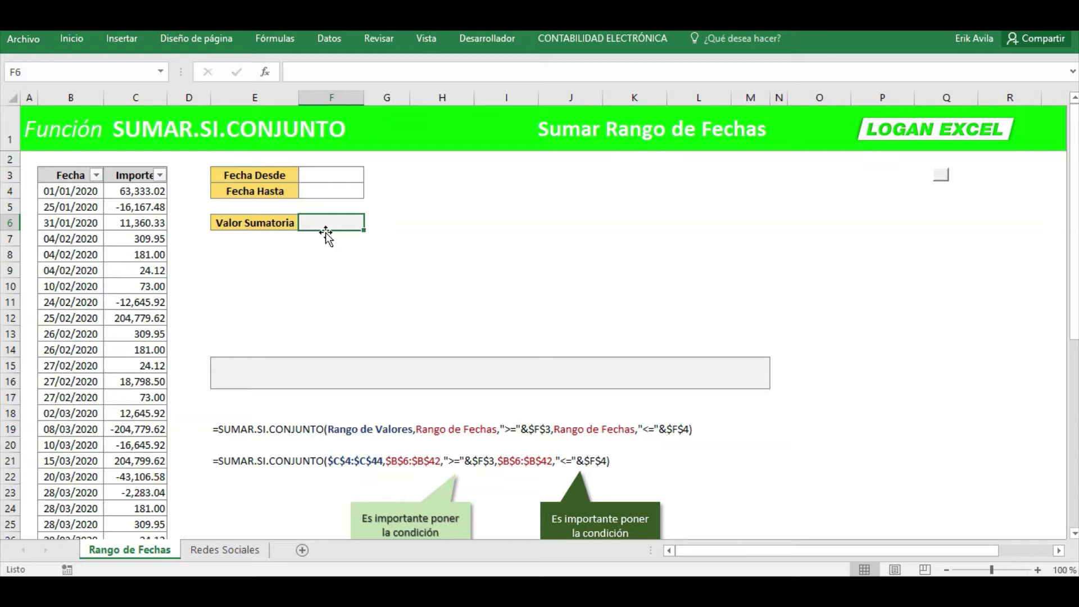
key(Up)
key(Up)
key(Up)
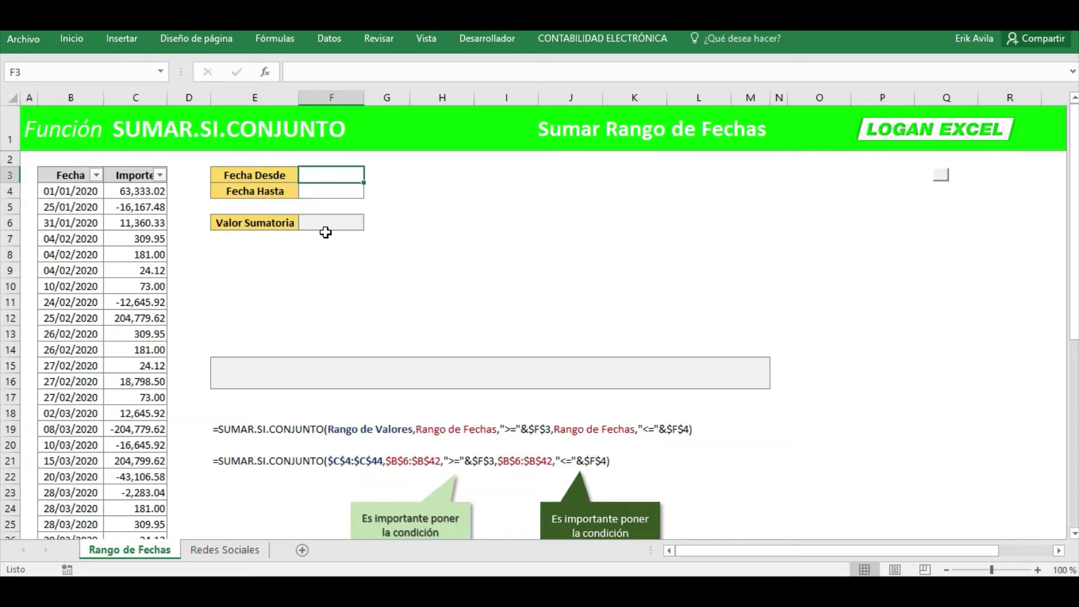
key(Down)
key(Down)
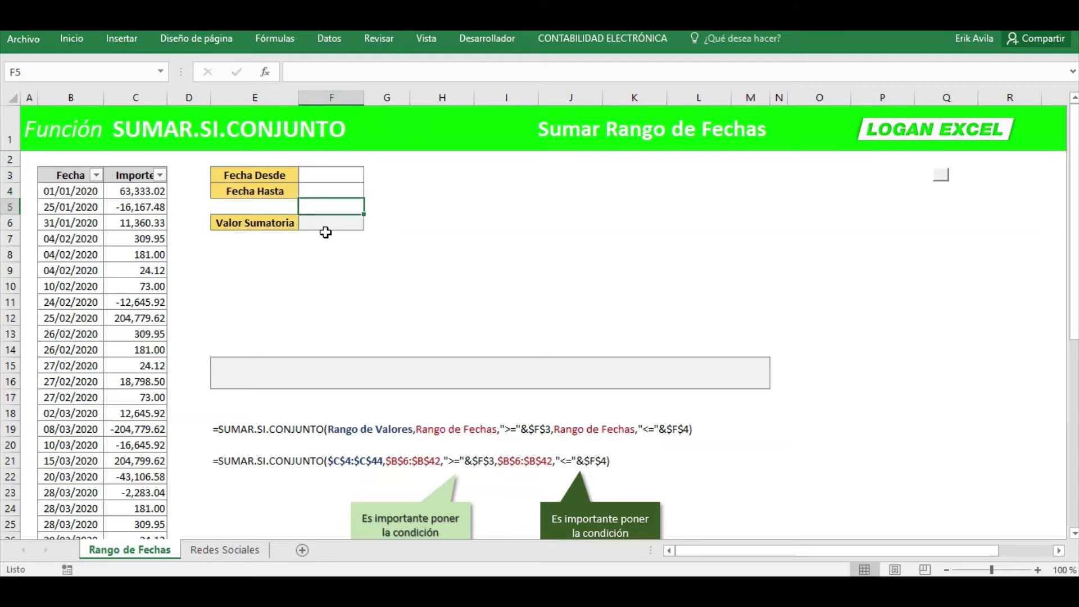
key(Down)
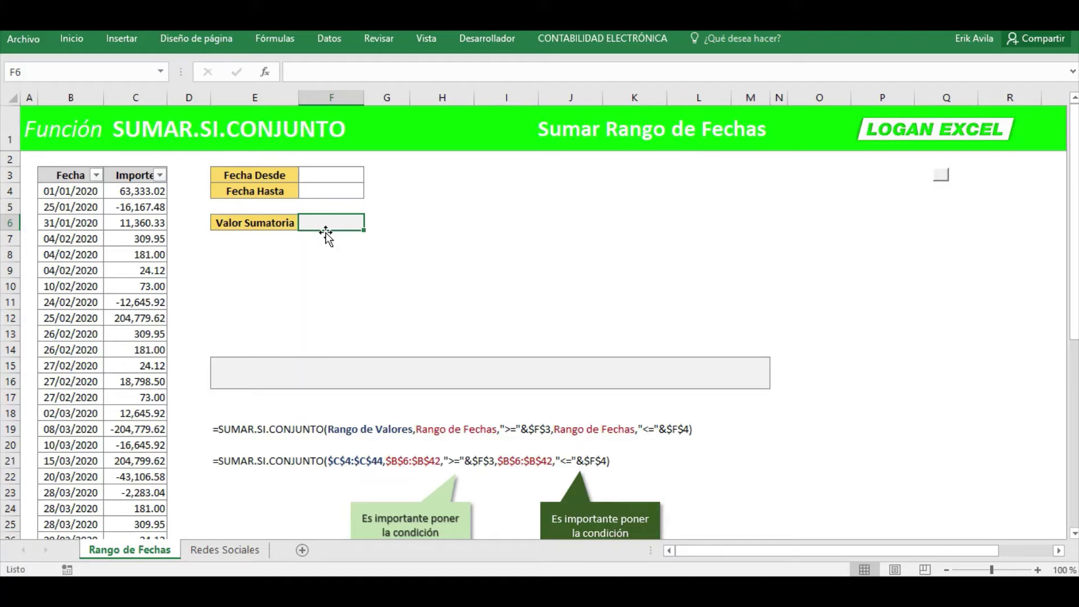
key(Up)
key(Up)
key(Up)
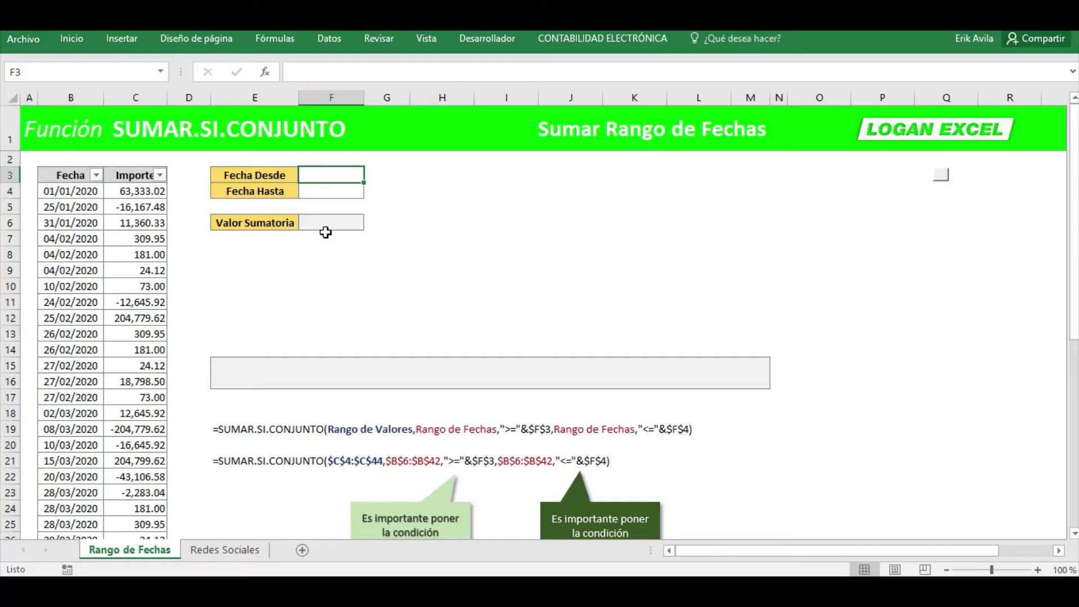
Enter 01/02/2020 as Fecha Desde and 29/02/2020 as Fecha Hasta
text(1/)
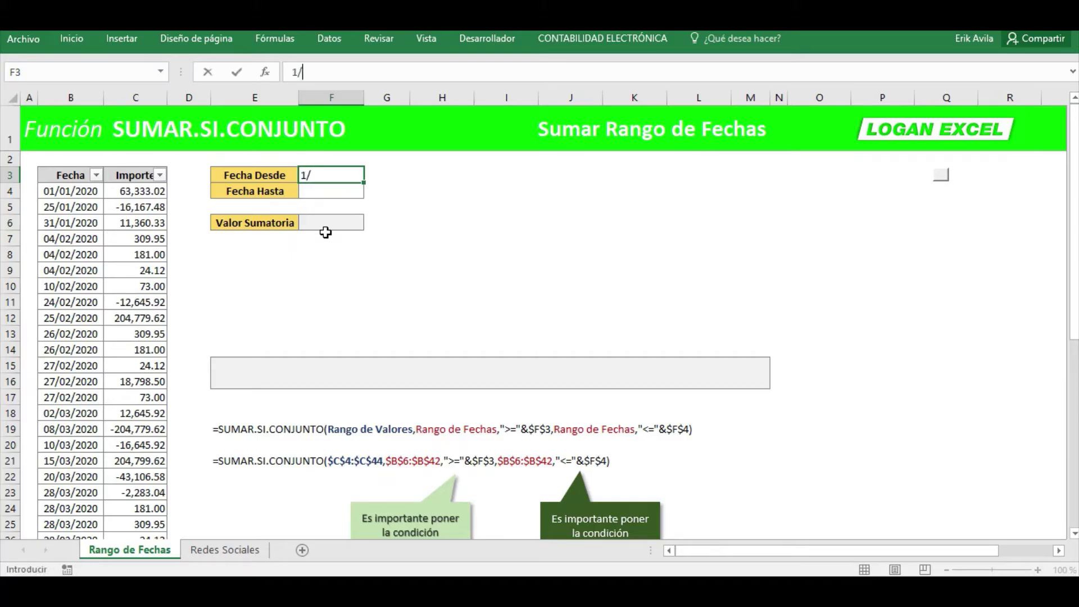
text(02)
key(Return)
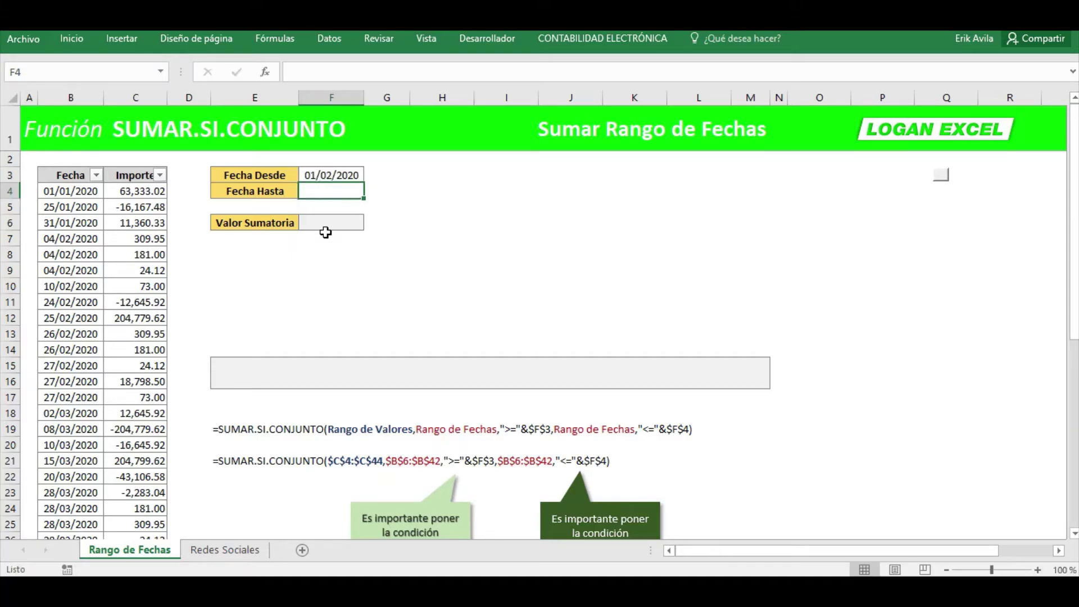
key(Up)
key(Down)
text(29/)
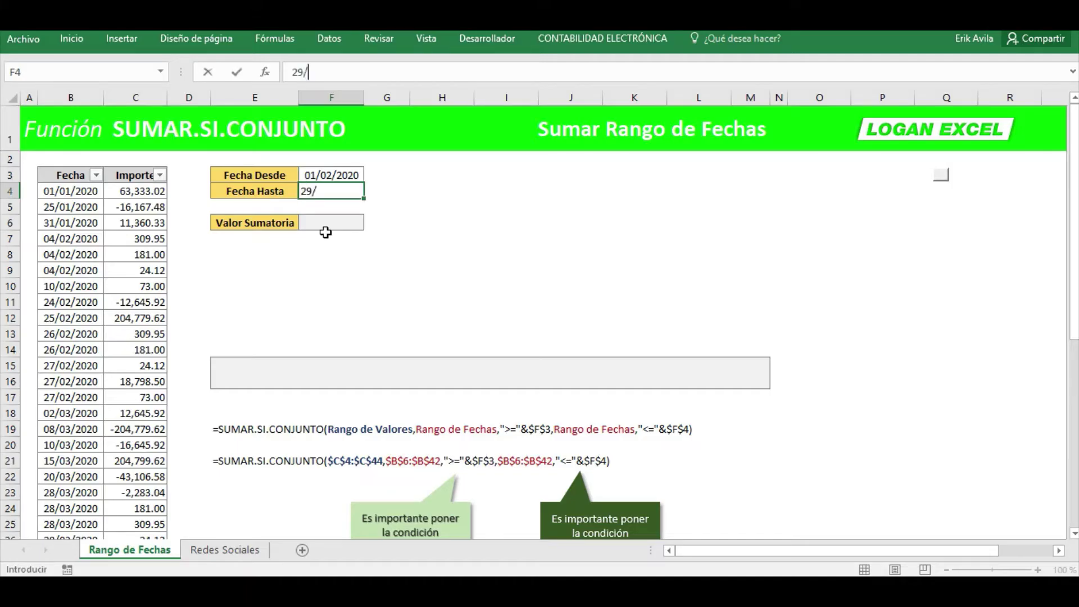
text(02/2020)
key(Return)
key(Down)
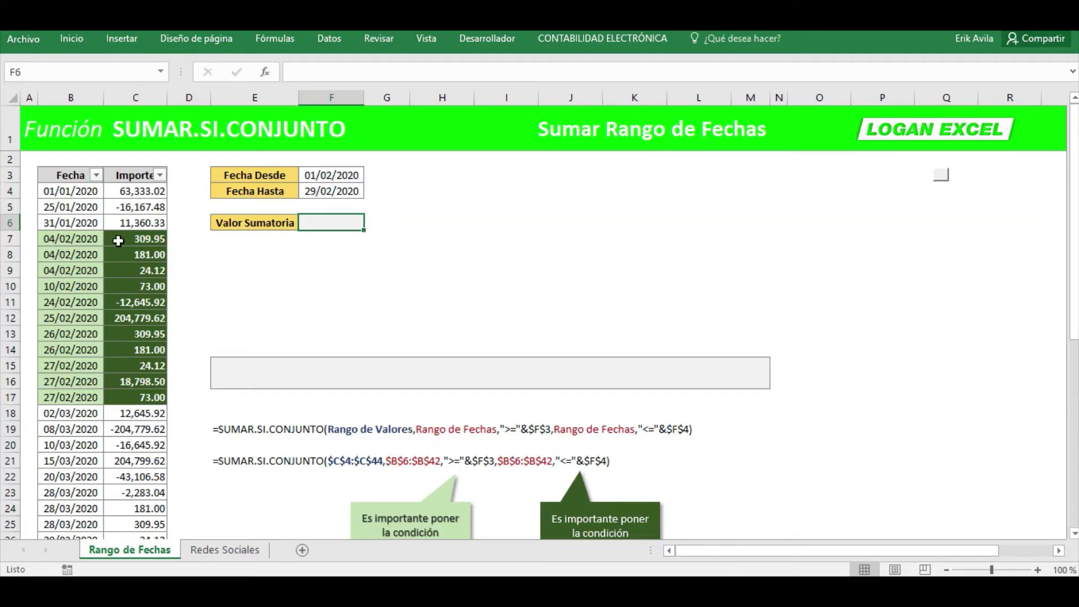
drag(119, 240, 149, 396)
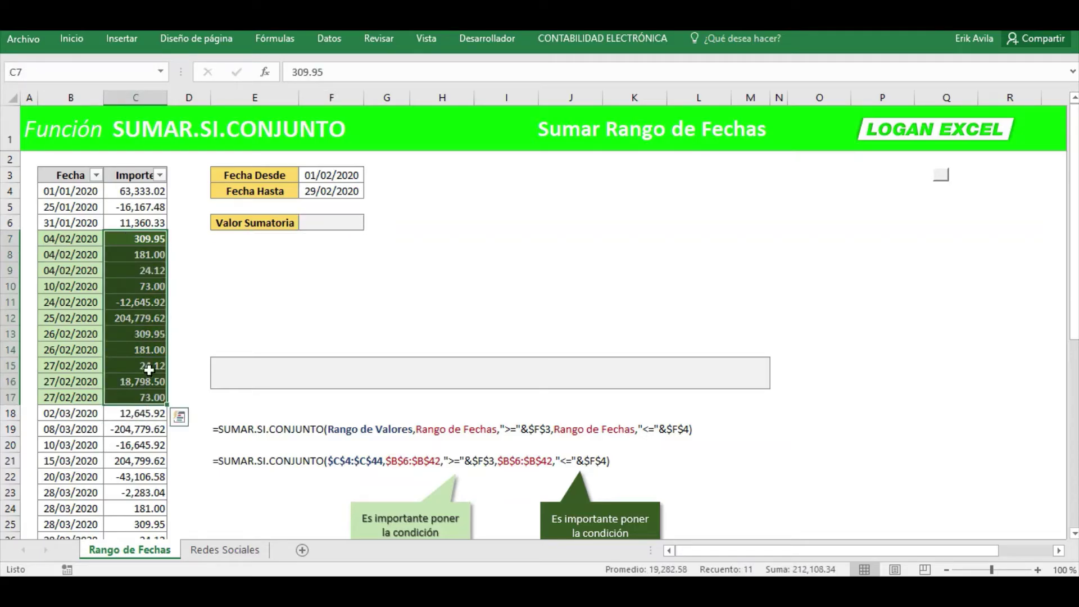
click(346, 226)
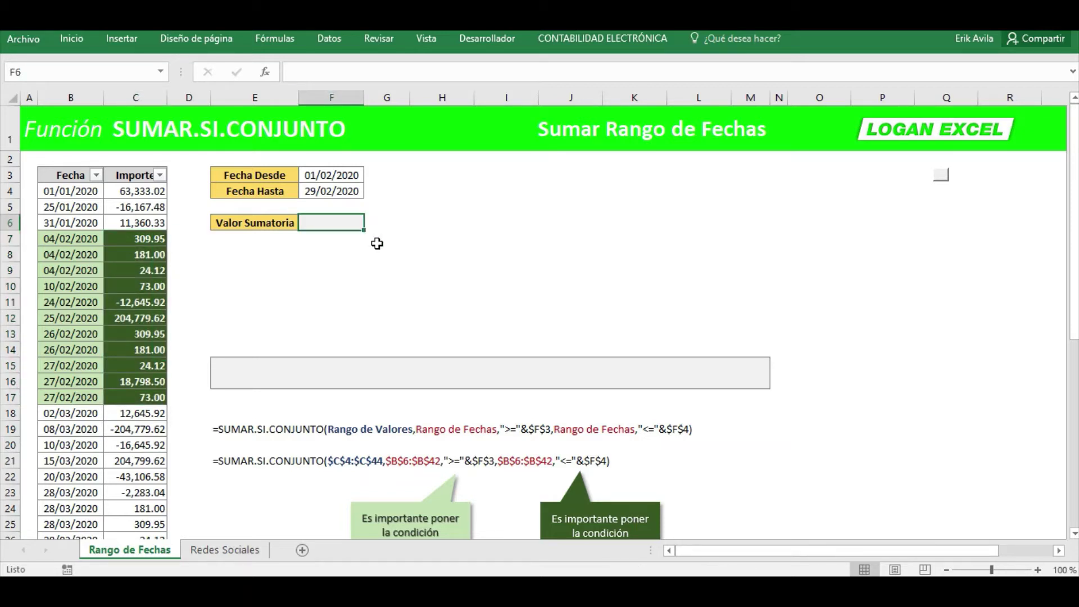
In F6, begin =SUMAR.SI.CONJUNTO with the absolute sum range $C$4:$C$42 and a comma
text(=)
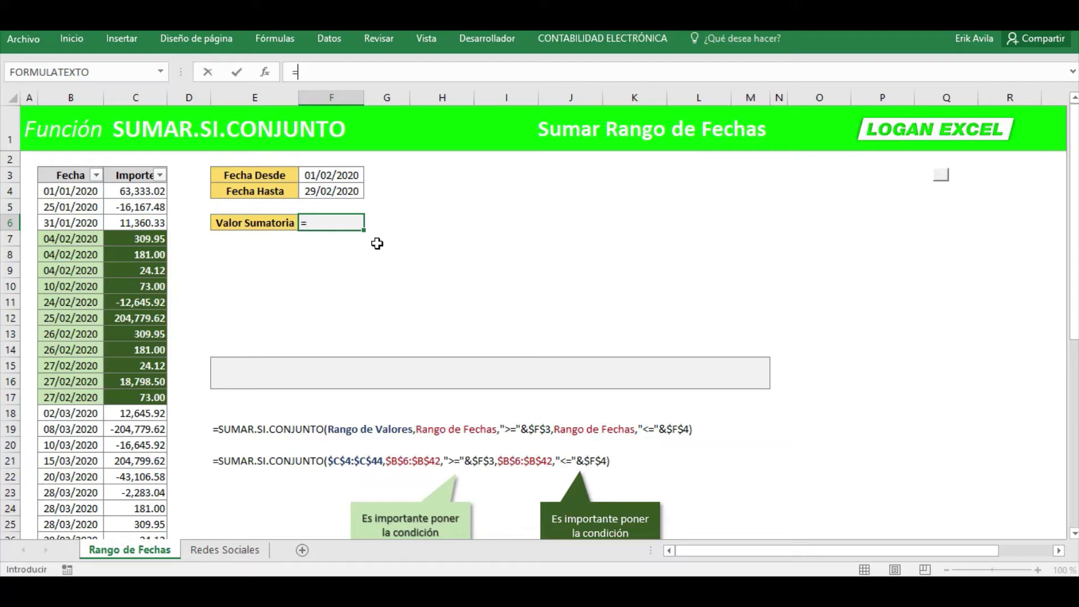
text(su)
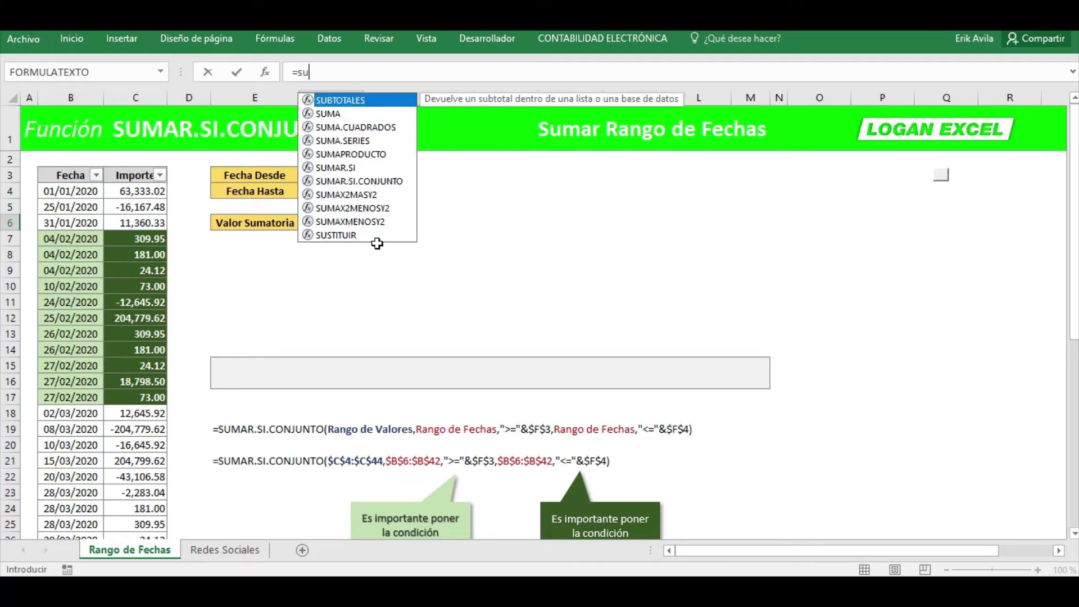
double_click(372, 182)
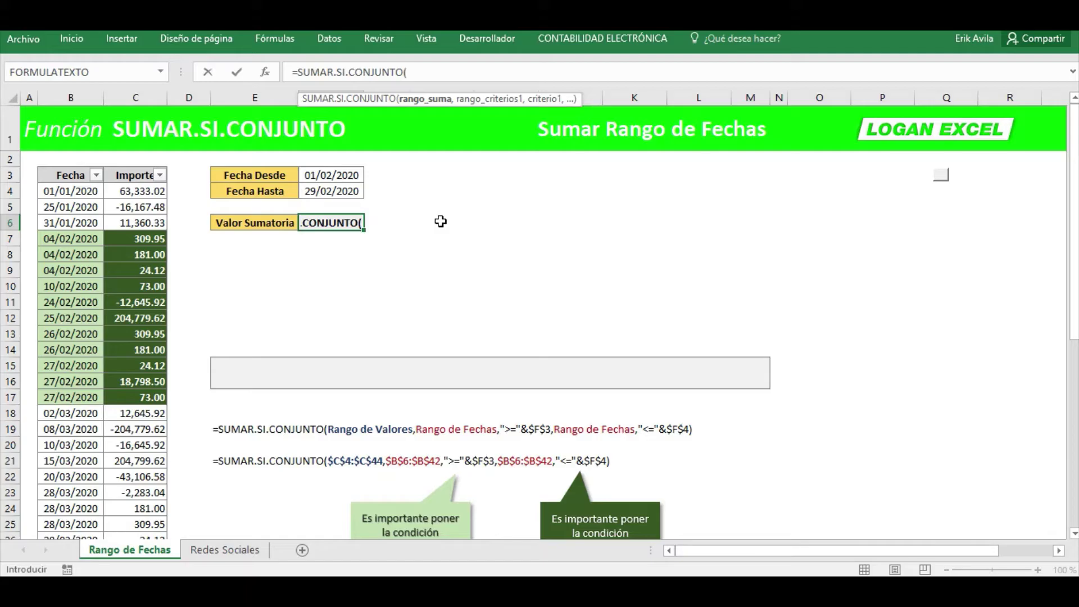
click(149, 191)
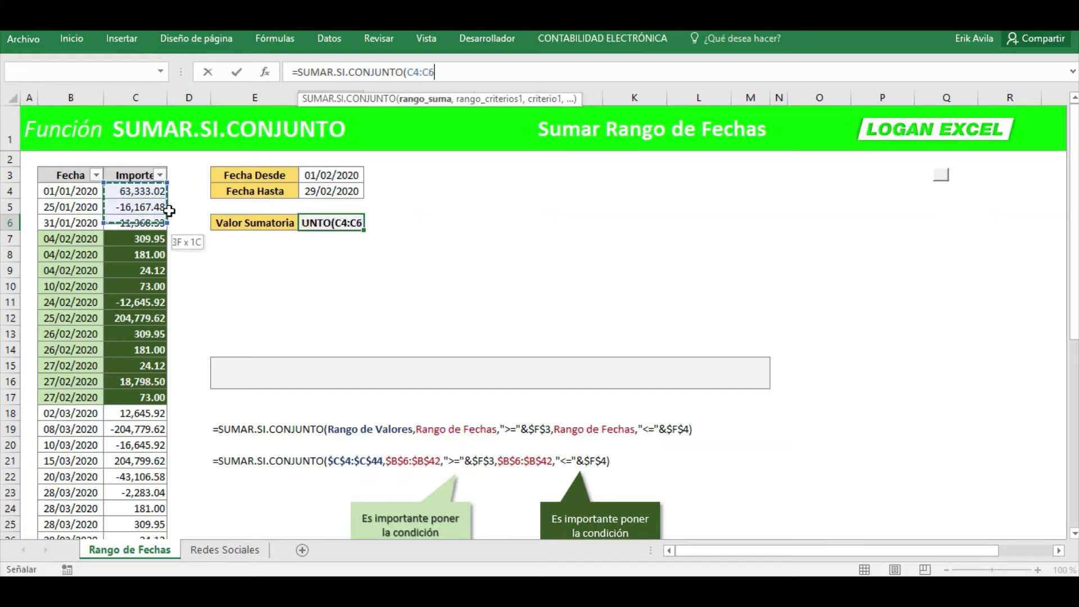
drag(169, 211, 163, 307)
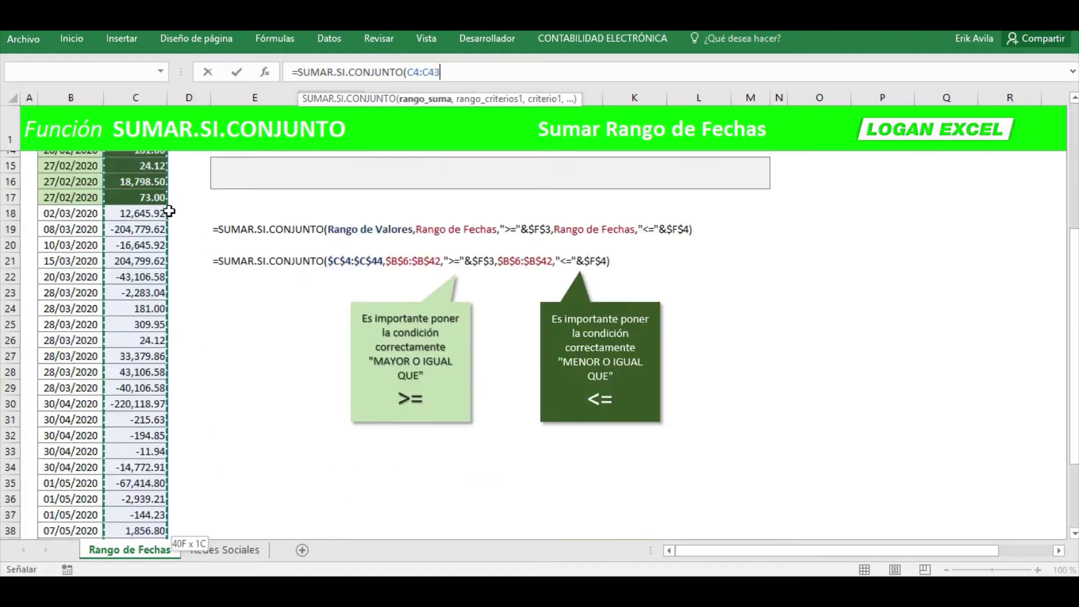
drag(169, 211, 163, 492)
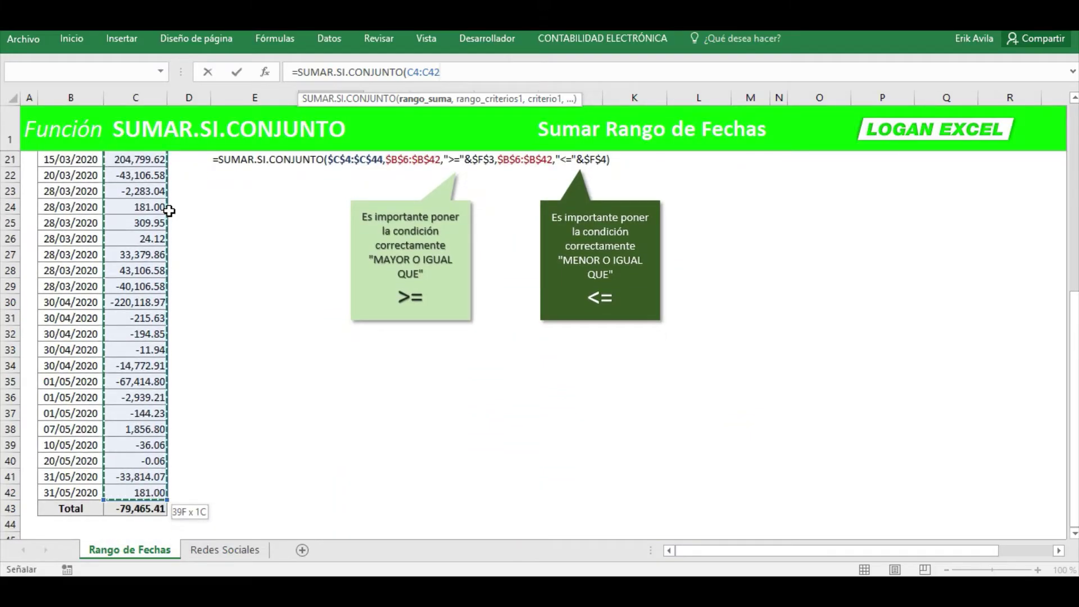
drag(1073, 408, 1074, 242)
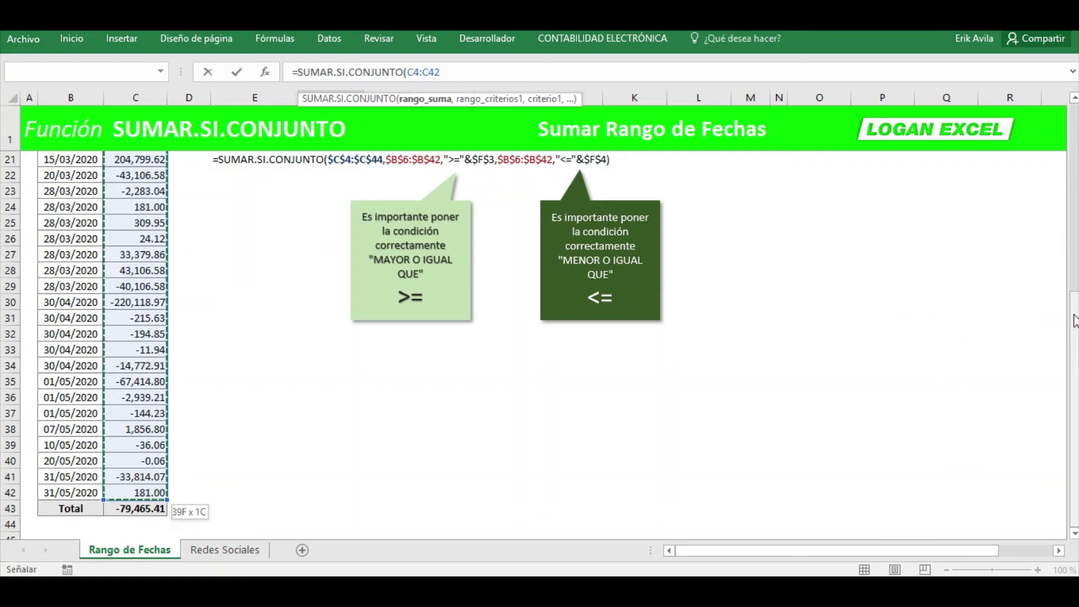
drag(1074, 314, 1074, 298)
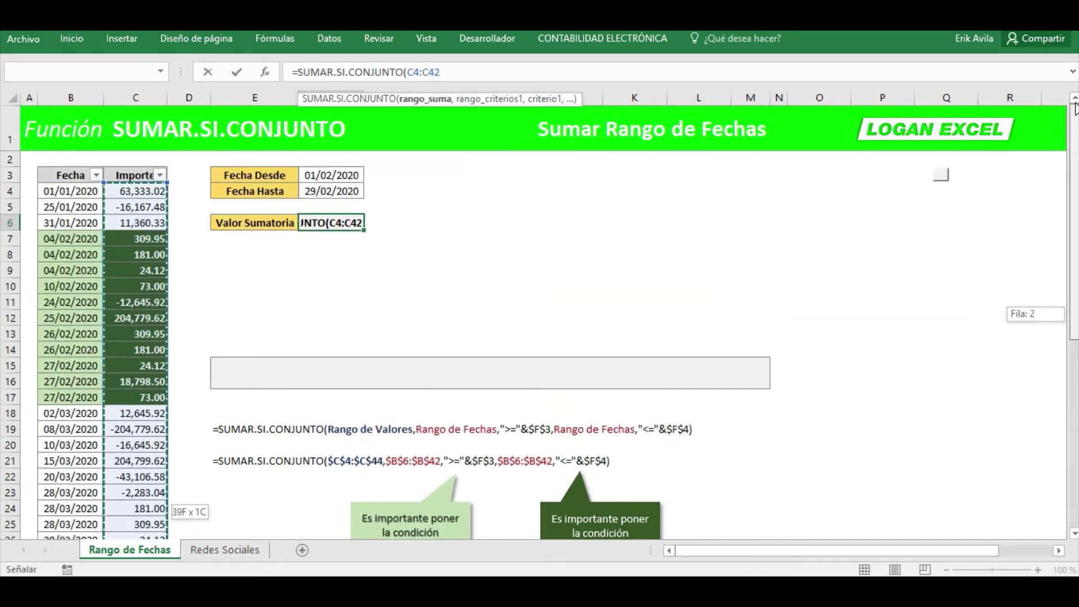
key(F4)
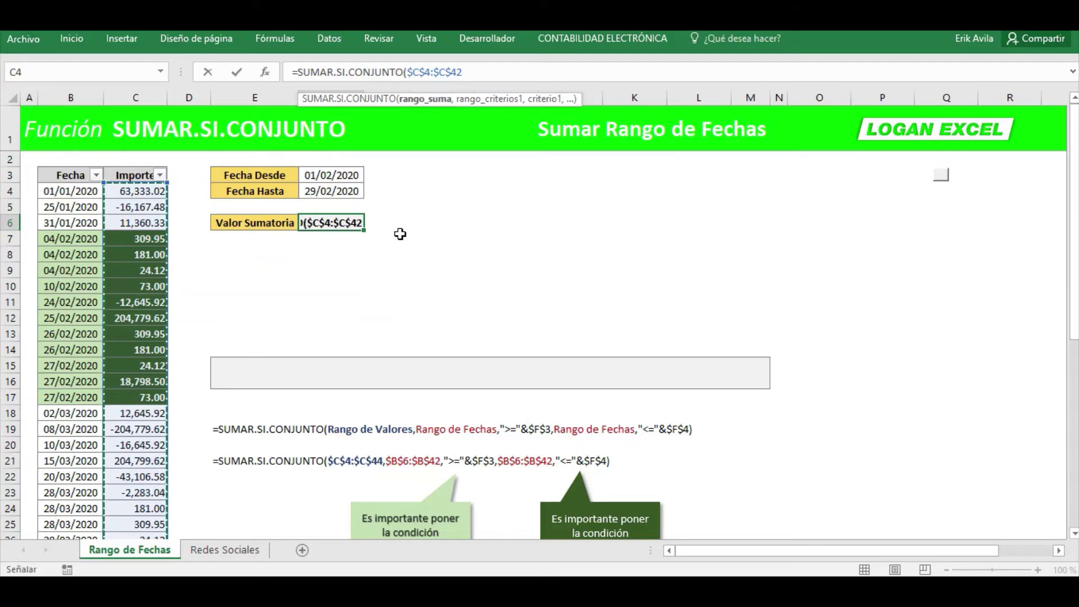
text(,)
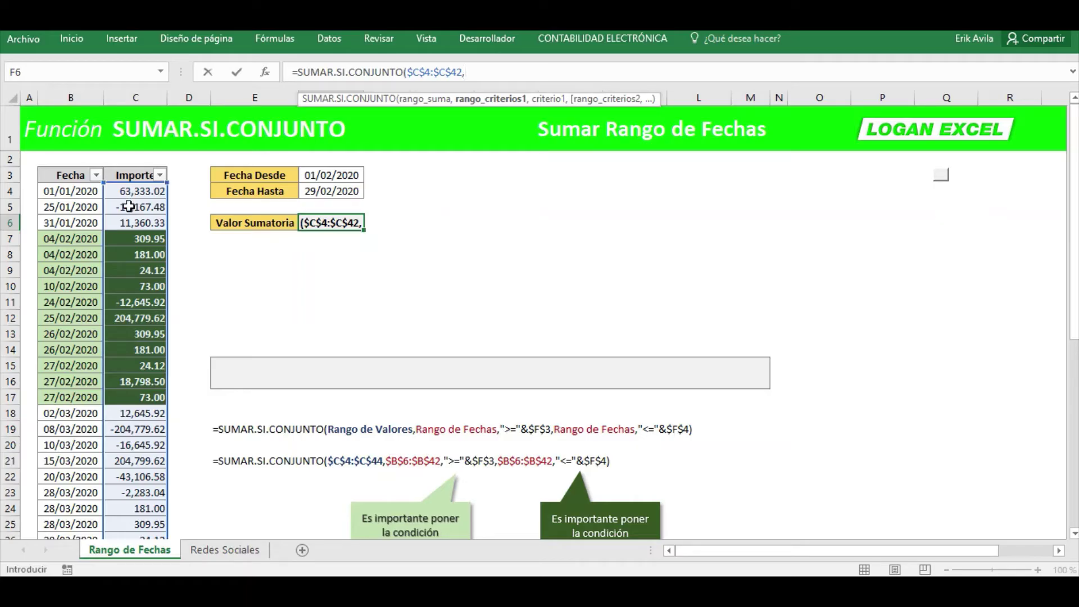
Select B4:B42 as the first criteria range, make it $B$4:$B$42, and add a comma
click(82, 190)
key(Down)
key(Down)
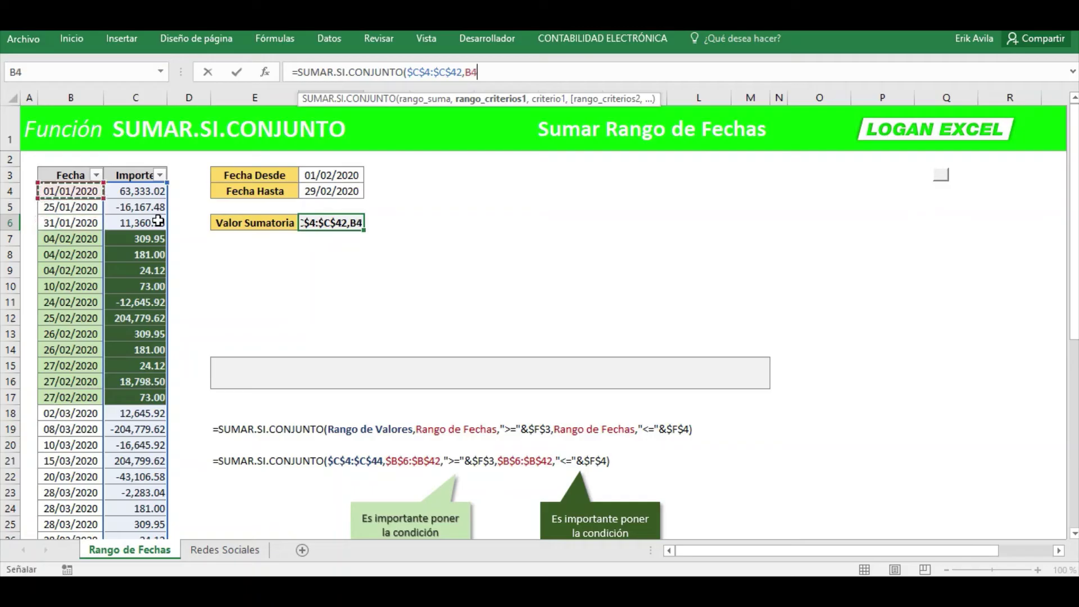
key(Up)
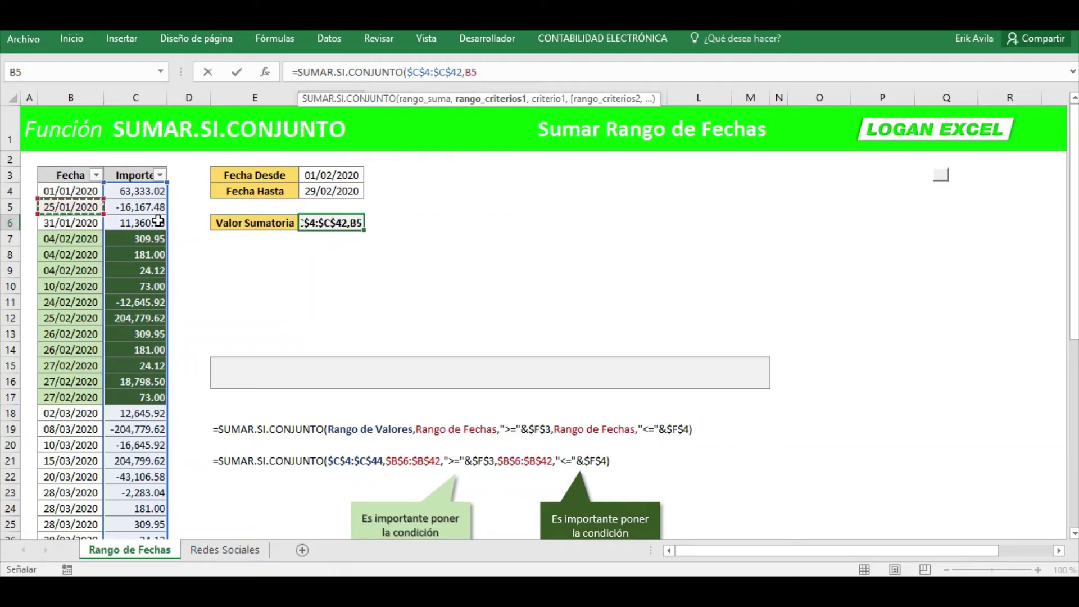
key(Up)
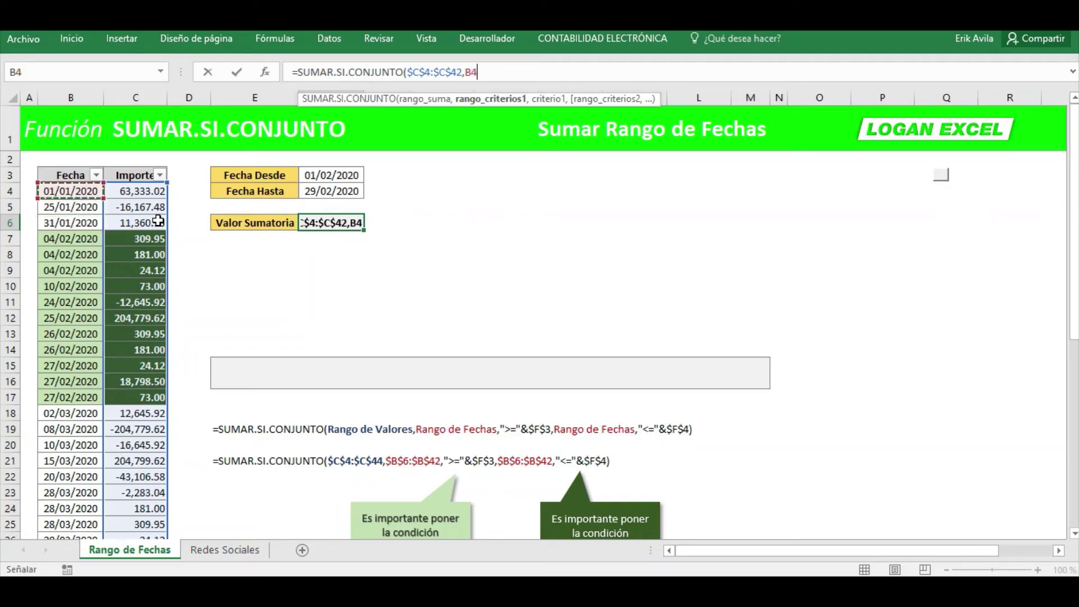
key(ctrl+shift+Down)
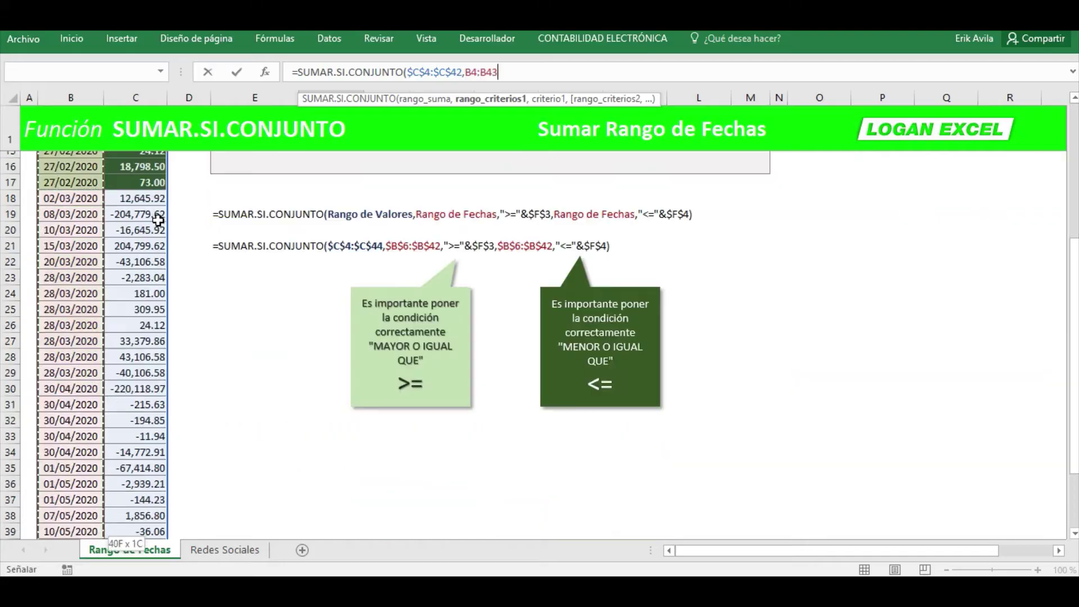
key(shift+Up)
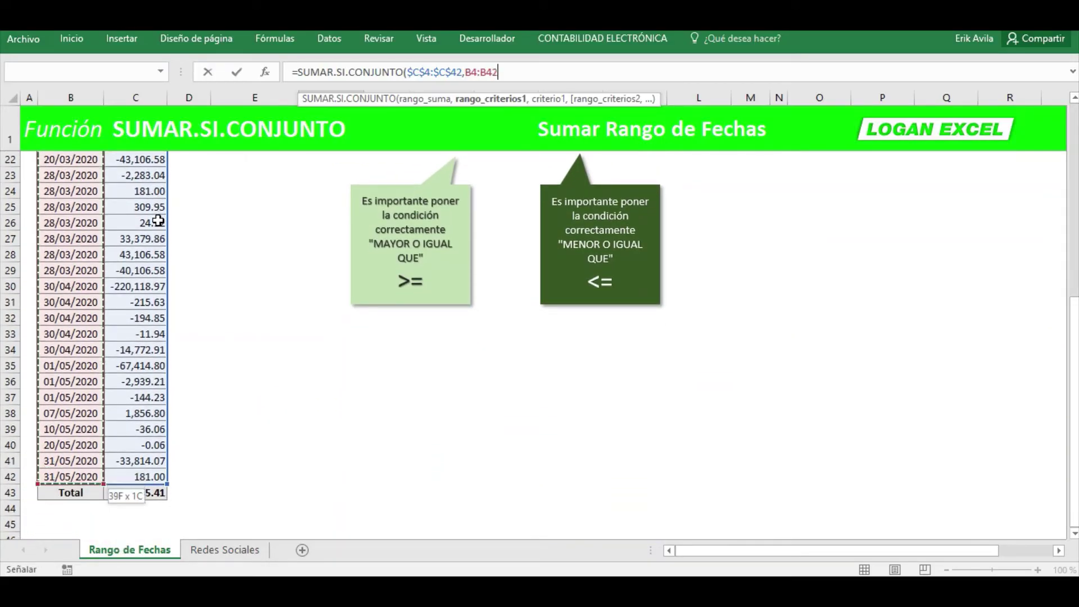
key(F4)
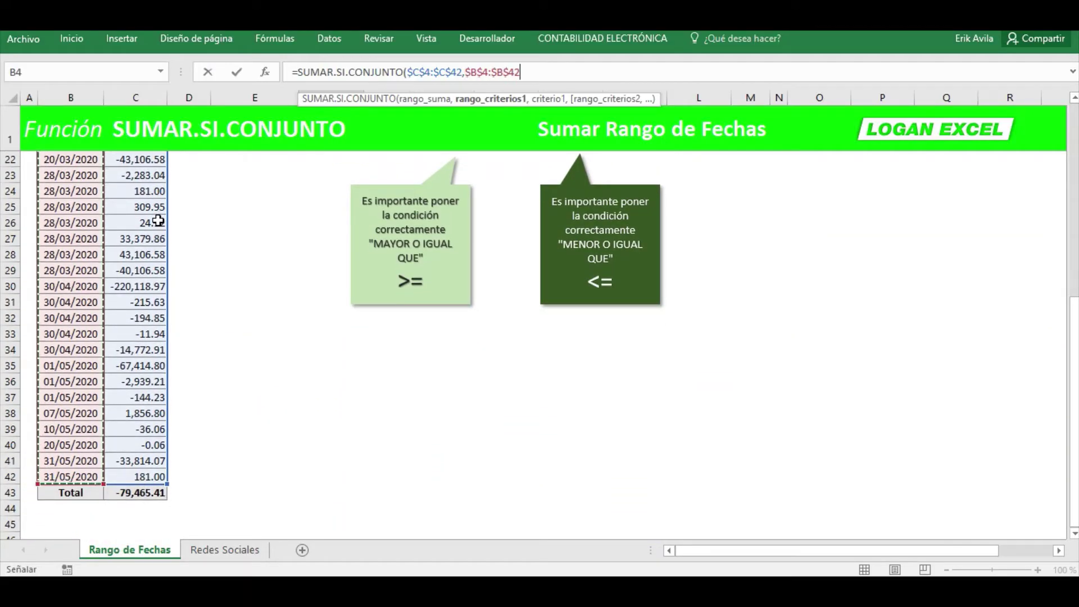
drag(1075, 371, 1074, 204)
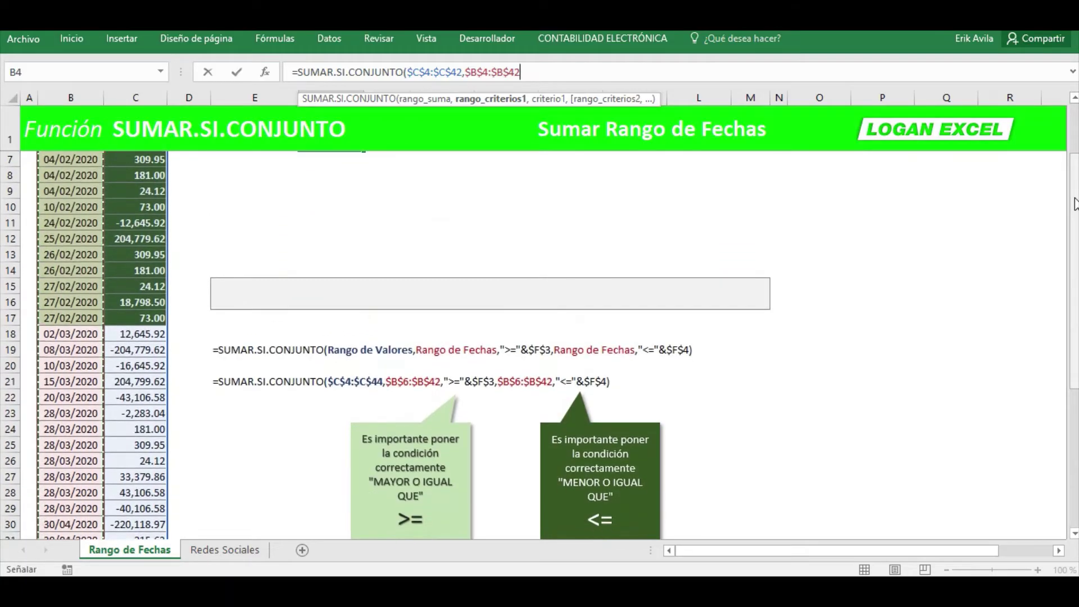
text(,)
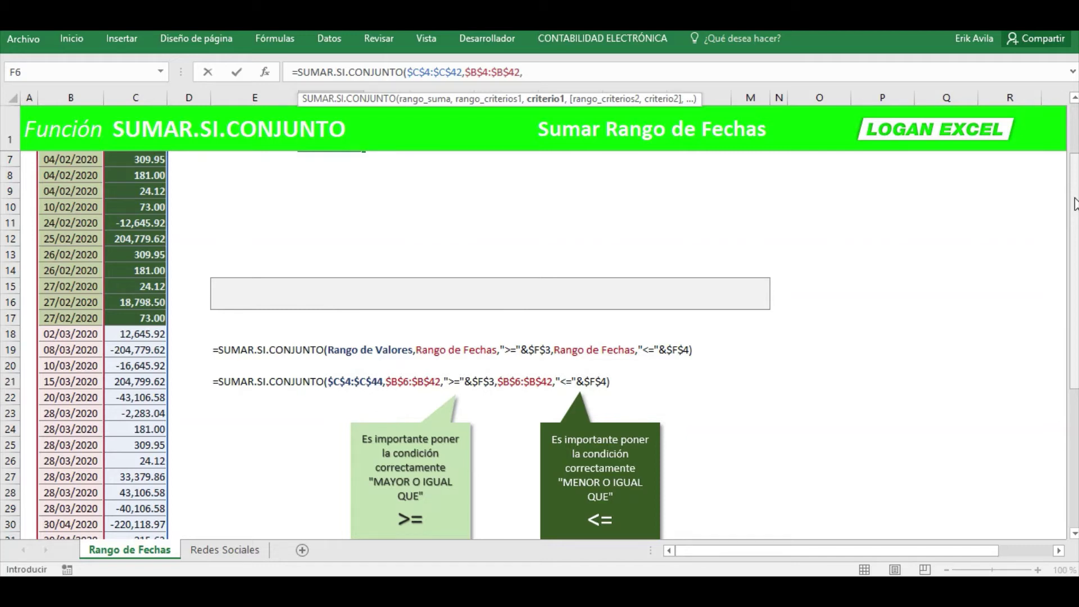
Add the criterion ">="&$F$3 to the formula, followed by a comma
drag(1075, 204, 1074, 155)
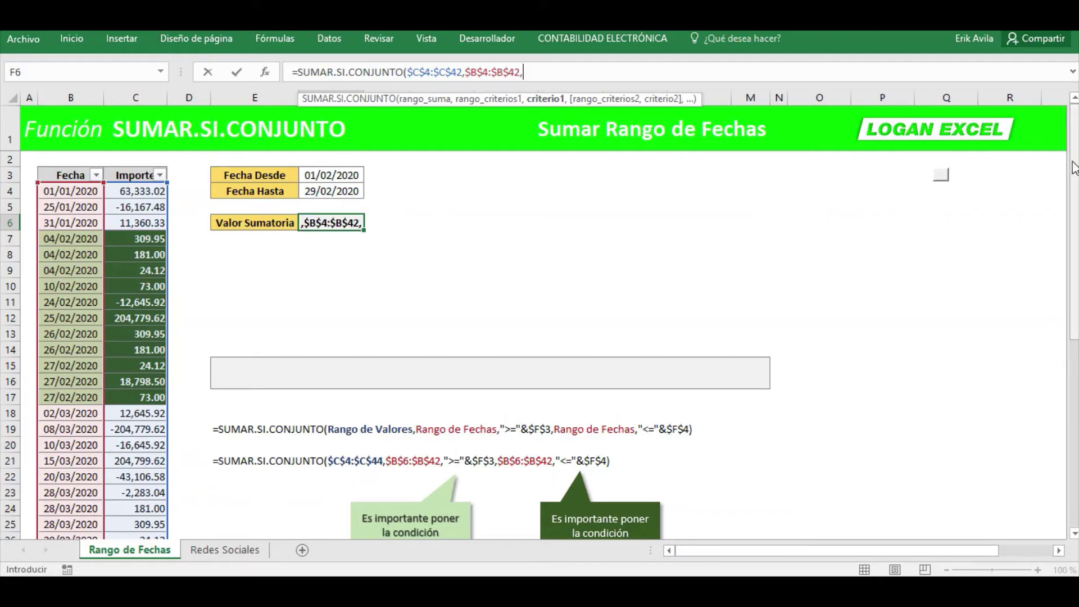
mouse_move(1075, 167)
mouse_down()
mouse_move(1075, 208)
mouse_move(1075, 124)
mouse_up()
text(")
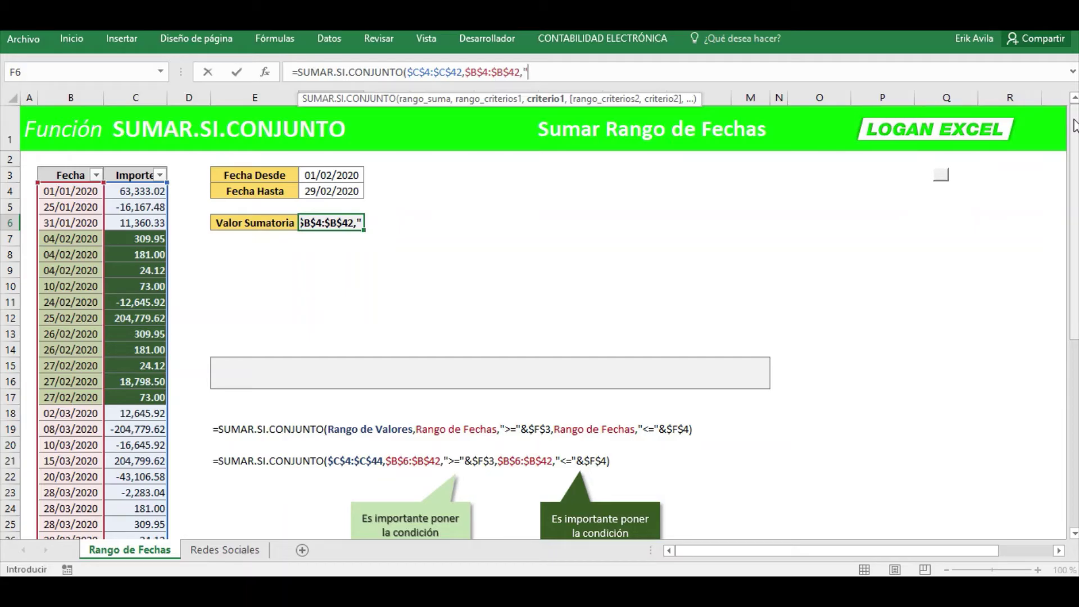
text(>)
text(=)
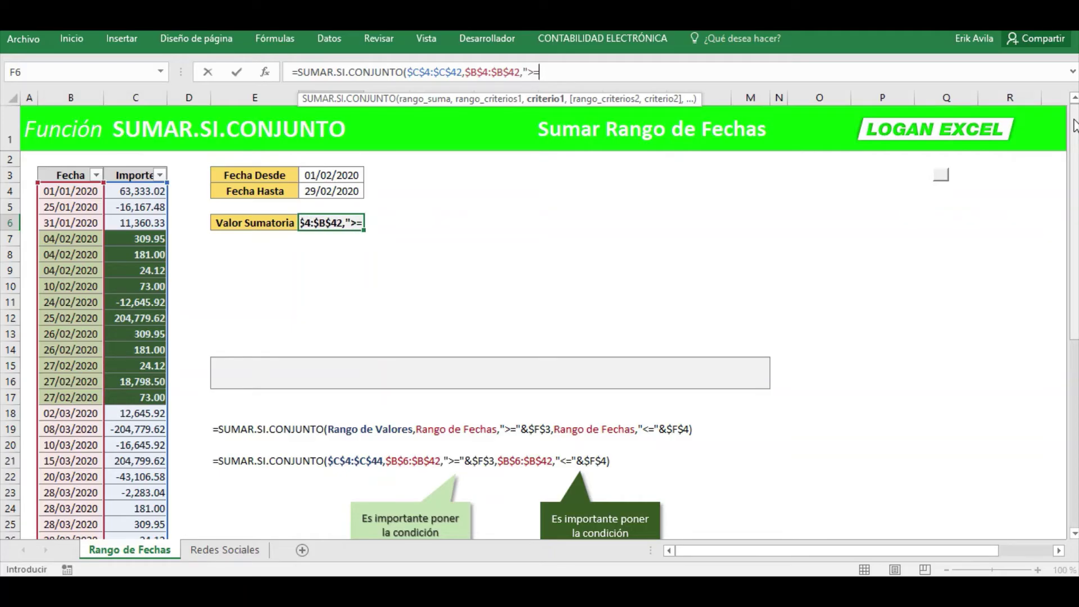
text(")
text(&)
click(339, 179)
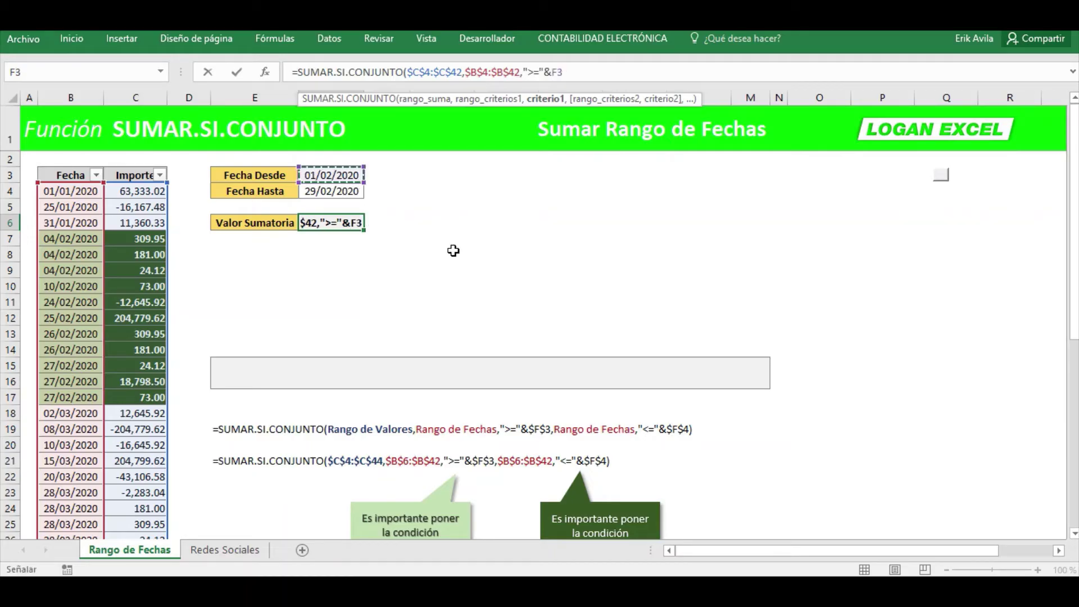
key(F4)
text($F$3,)
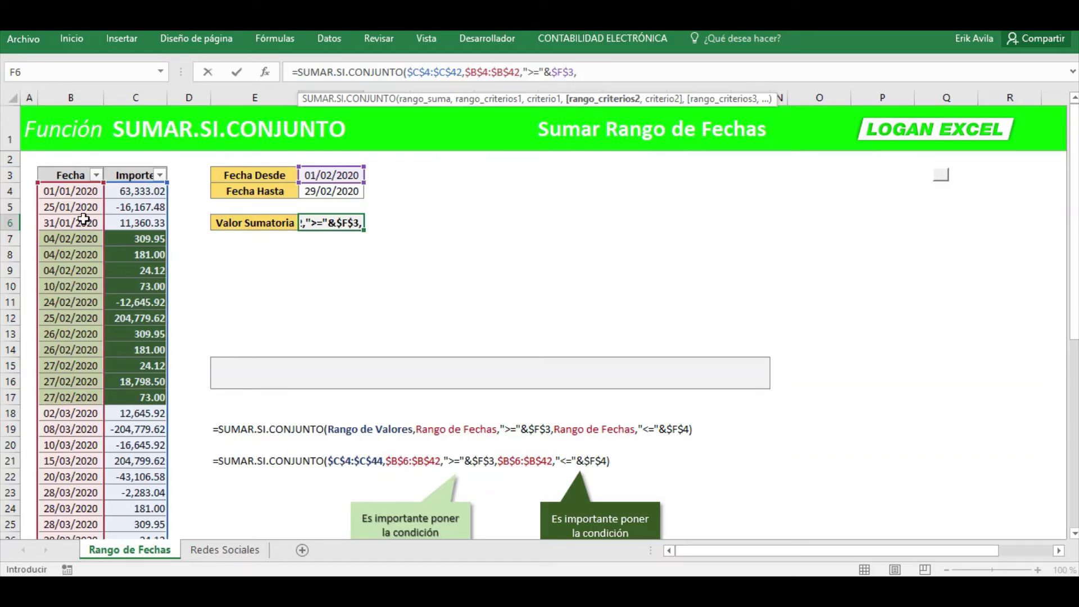
Select B4:B42 again, make it absolute as $B$4:$B$42, and add a comma
click(78, 191)
mouse_move(78, 191)
mouse_down()
mouse_move(61, 466)
mouse_move(69, 541)
mouse_up()
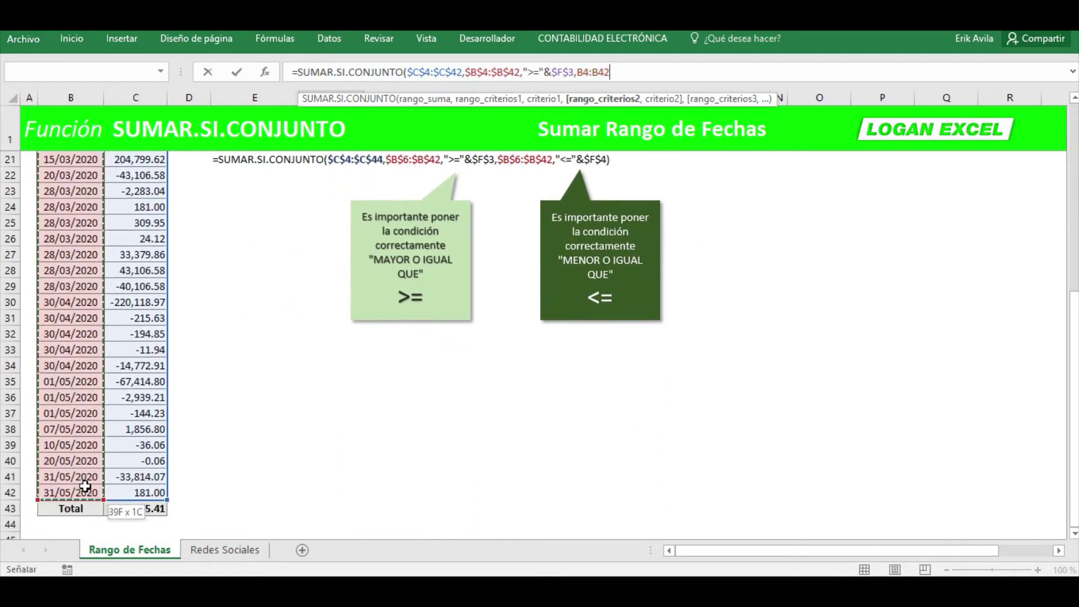
drag(70, 541, 97, 518)
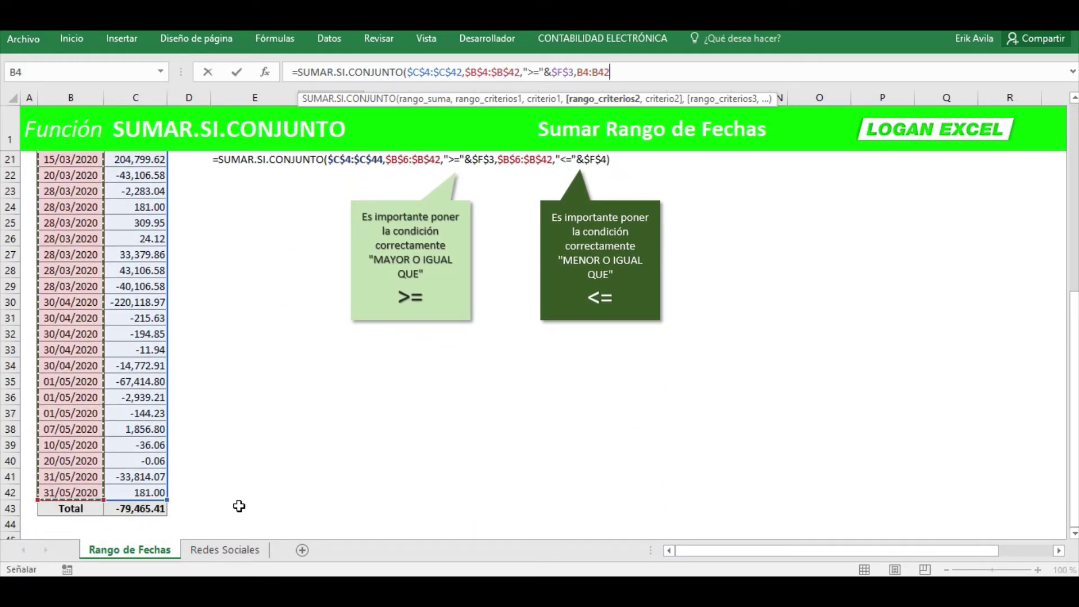
key(F4)
text($B$42,)
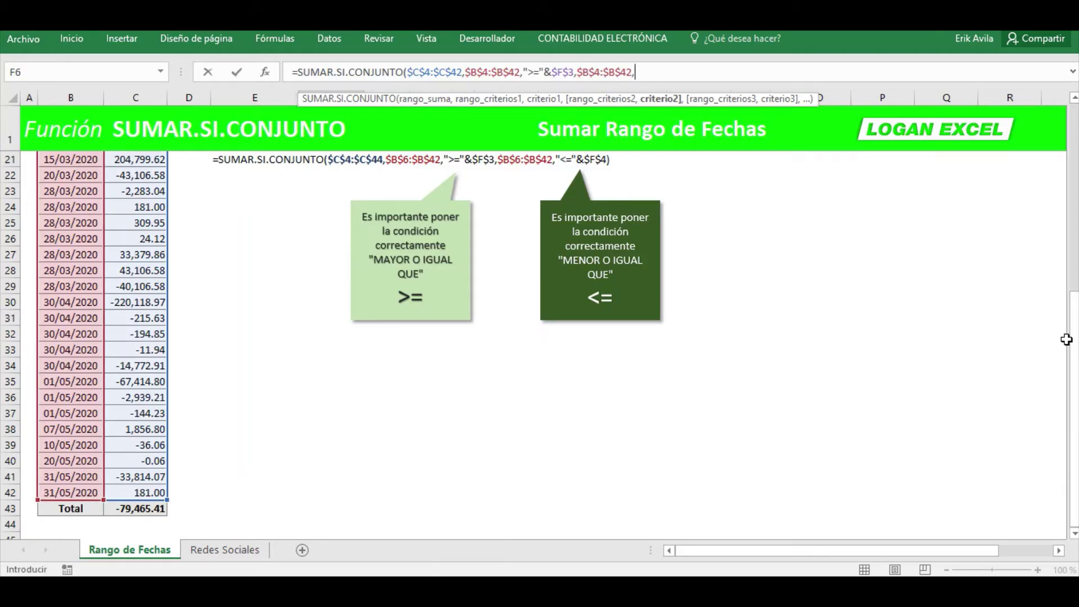
mouse_move(1075, 409)
mouse_down()
mouse_move(1074, 259)
mouse_move(1059, 180)
mouse_up()
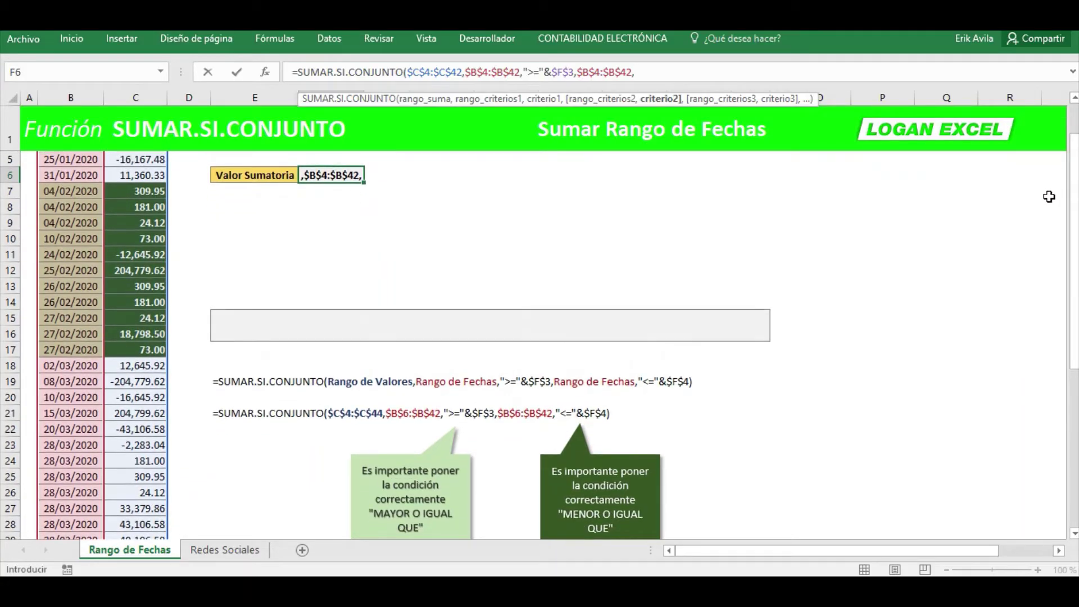
Complete the formula with "<="&$F$4 and a closing parenthesis, and enter it
text(")
text(<)
text(=)
text(")
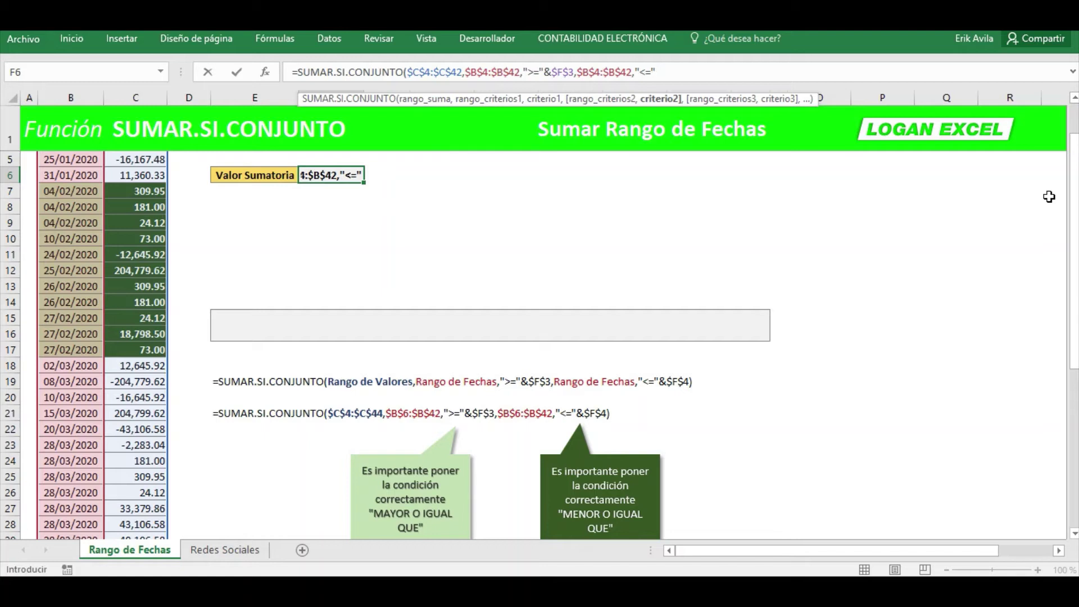
text(&)
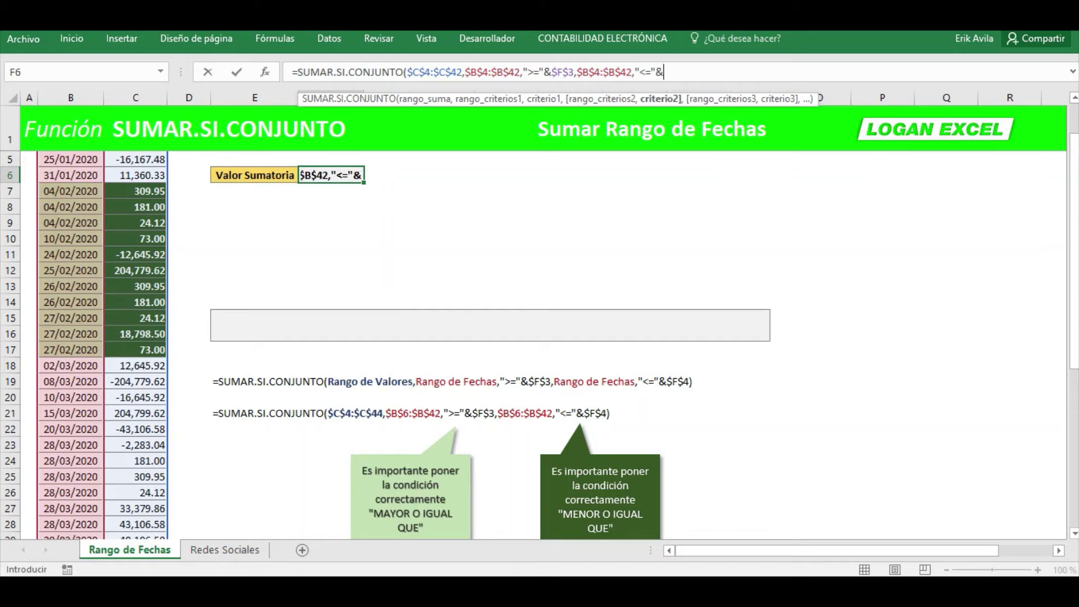
scroll(1075, 191, up, 1)
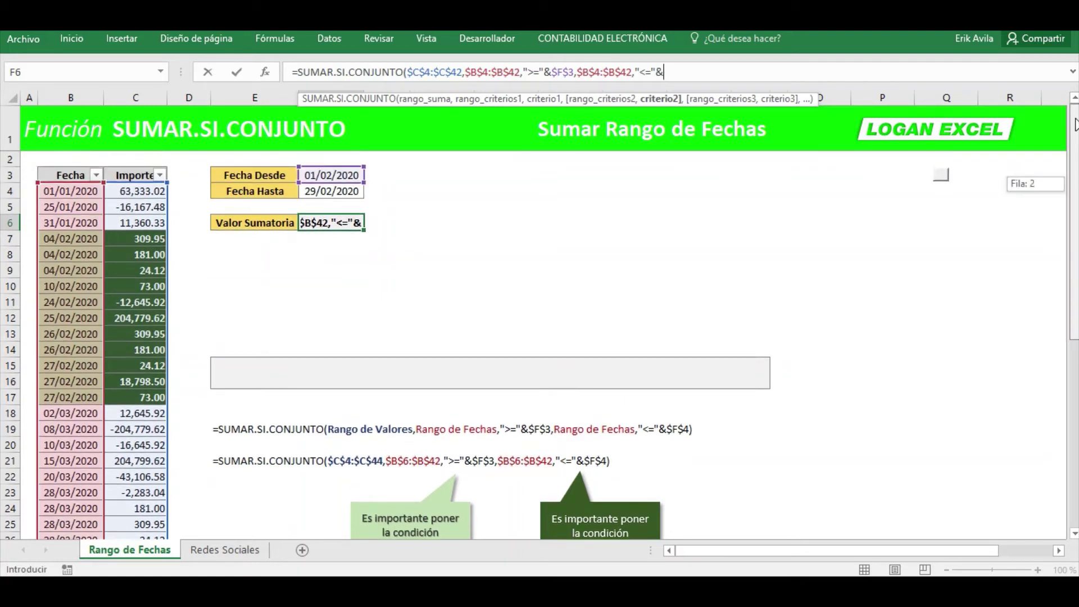
click(346, 193)
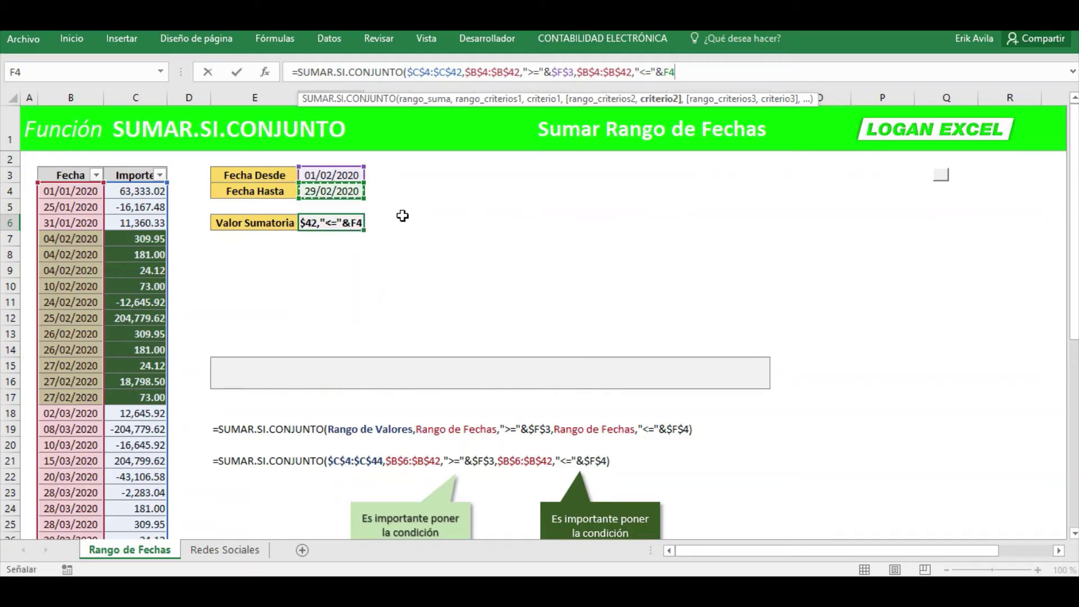
key(F4)
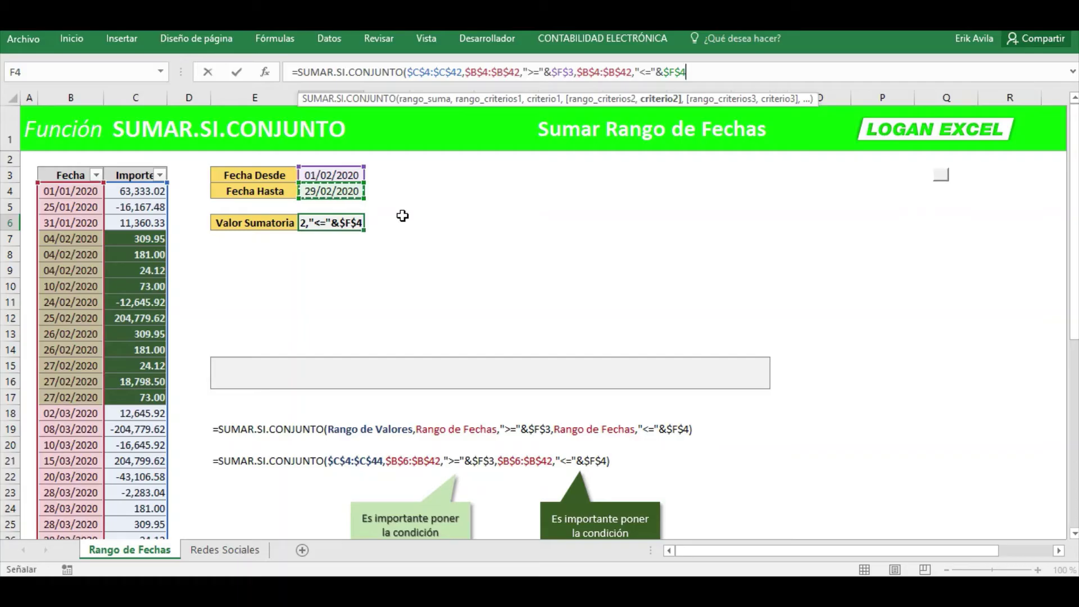
text())
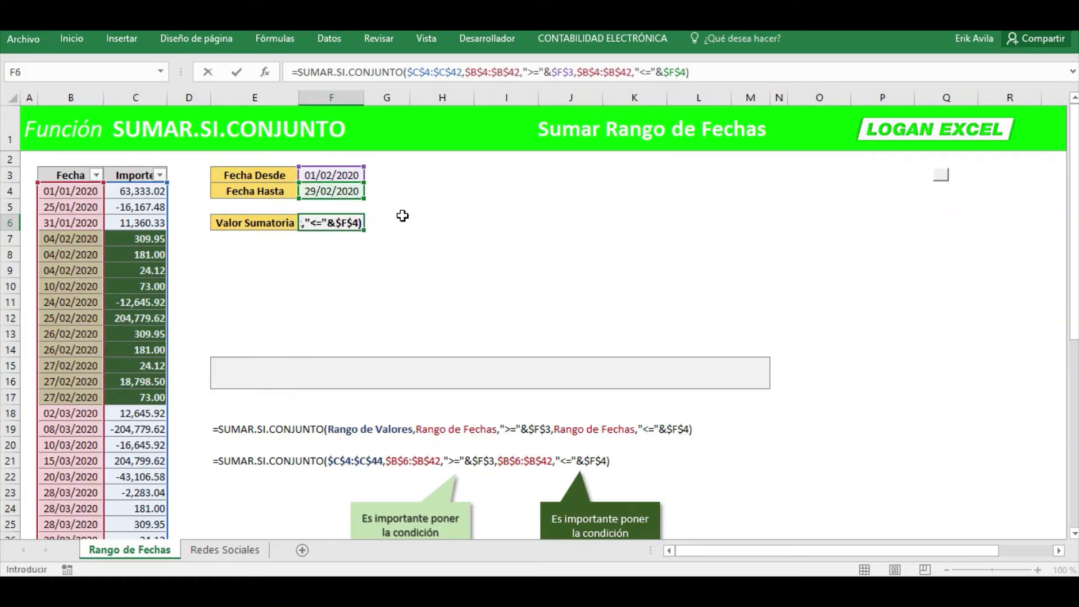
key(ctrl+Return)
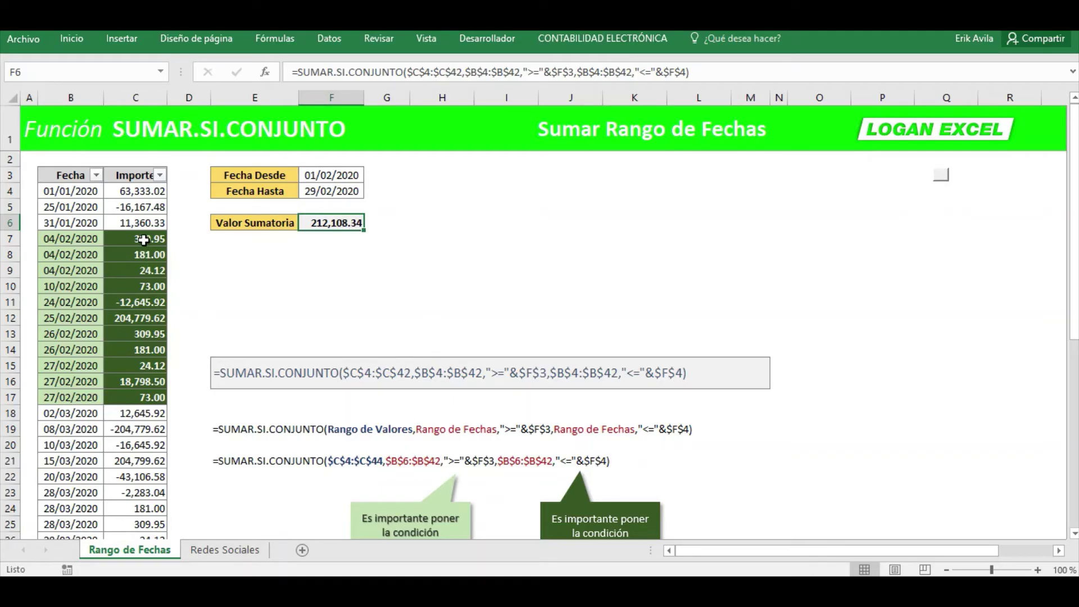
drag(144, 240, 144, 398)
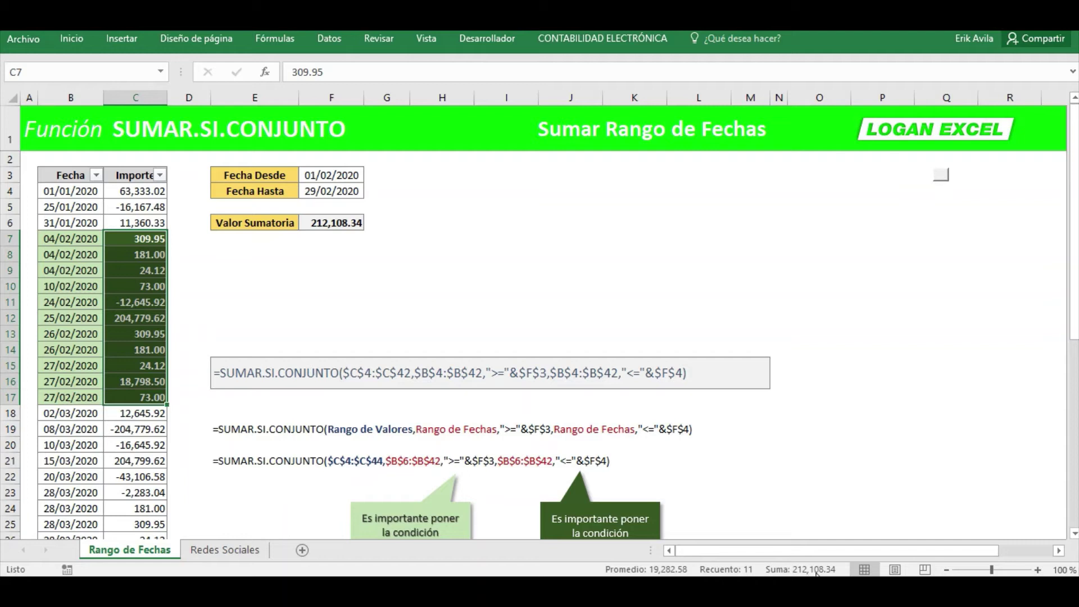
click(375, 305)
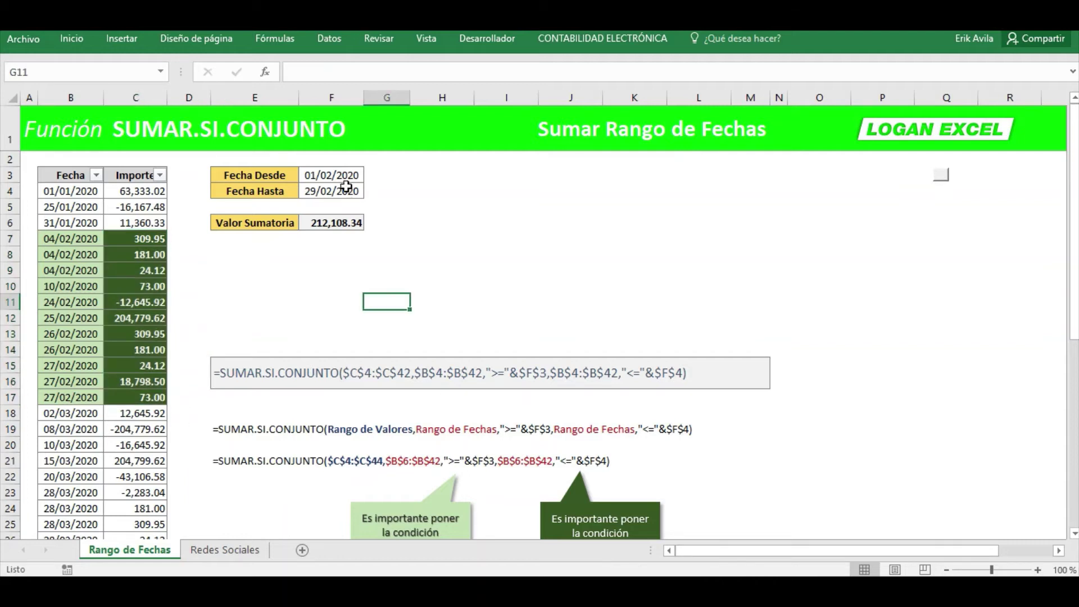
click(338, 178)
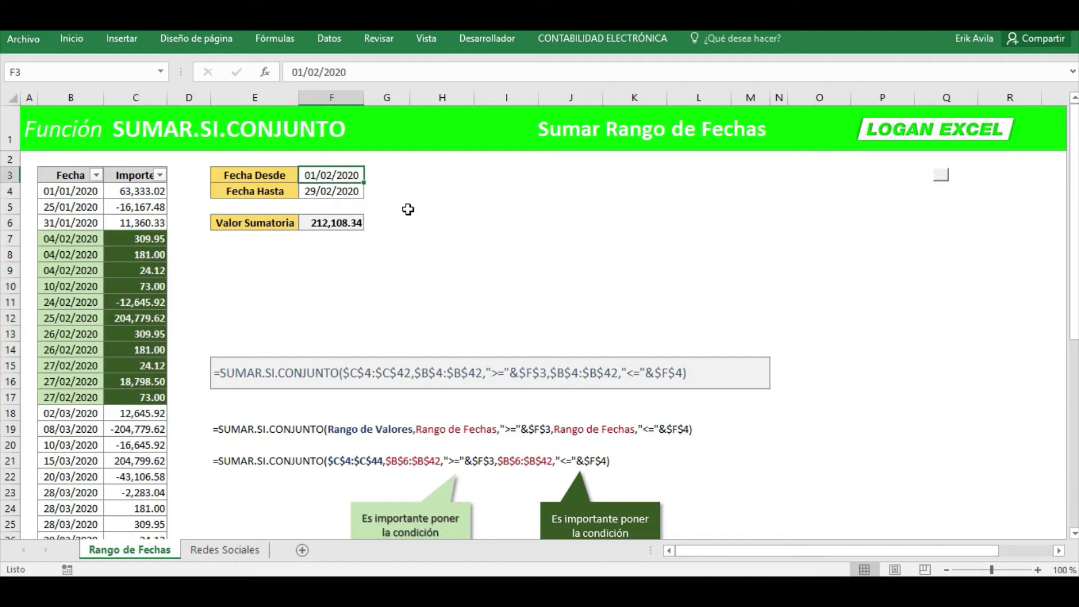
text(1/)
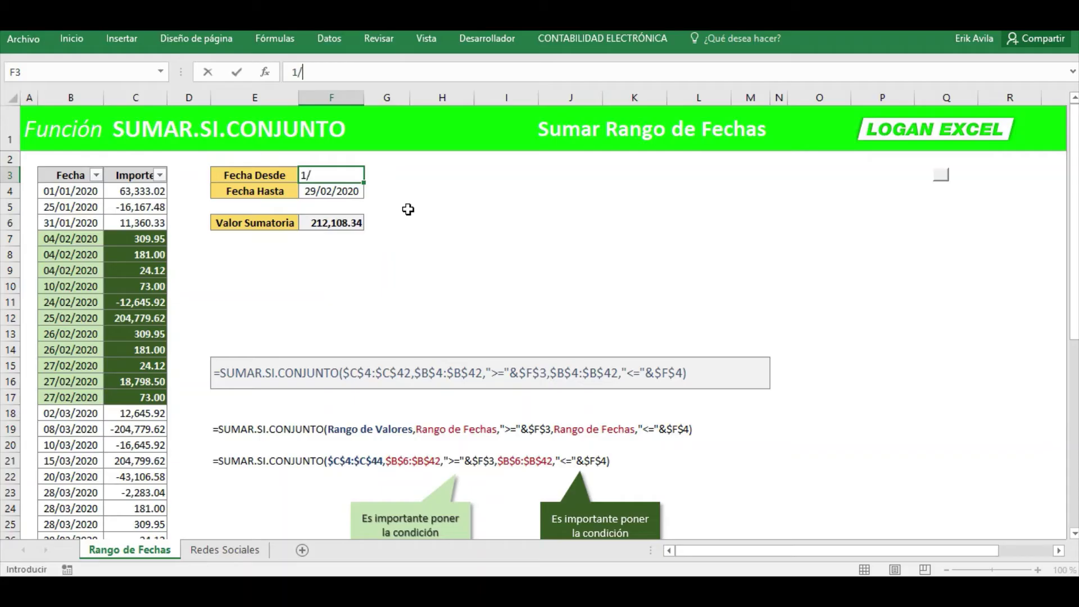
text(1)
key(Return)
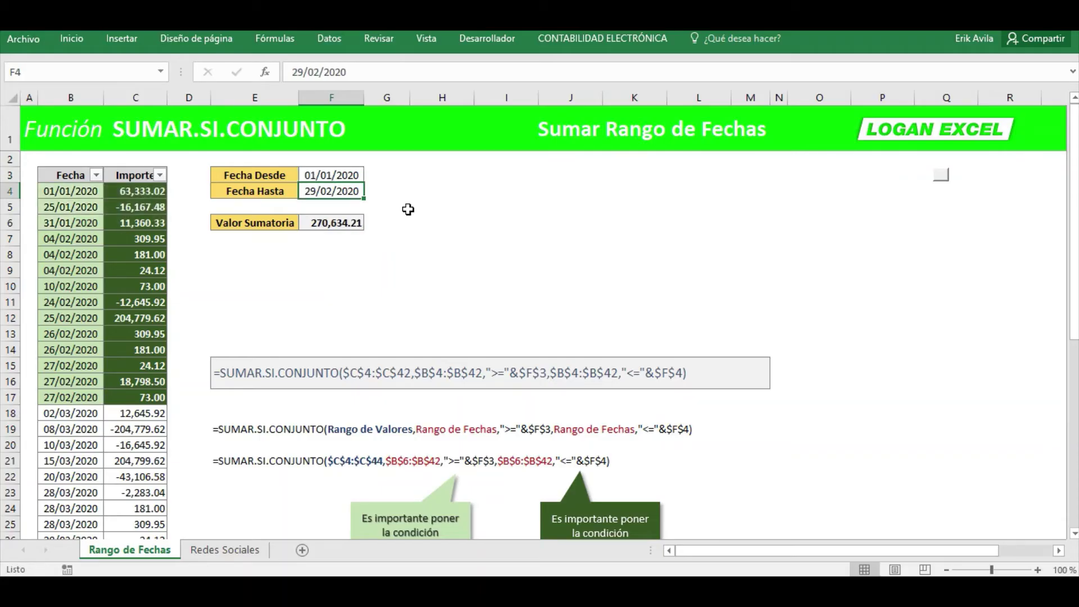
key(Down)
key(Down)
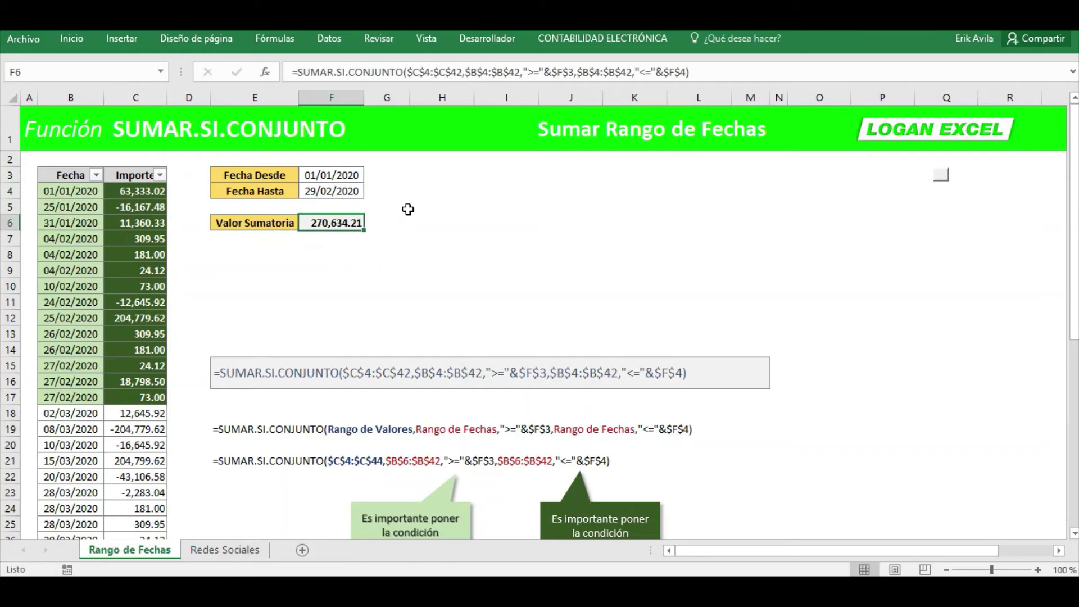
click(152, 194)
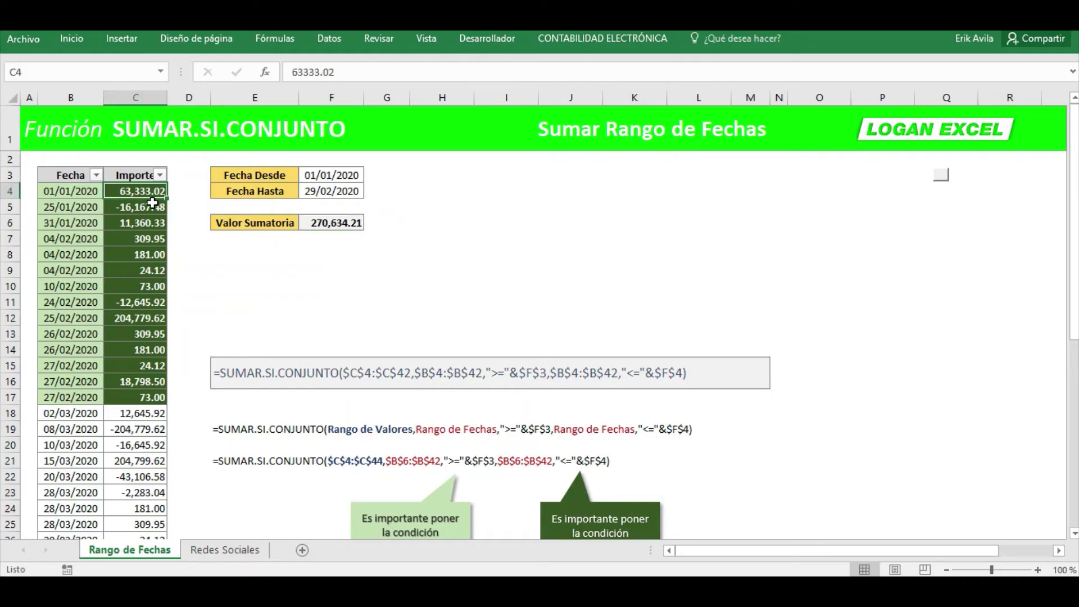
drag(152, 203, 159, 396)
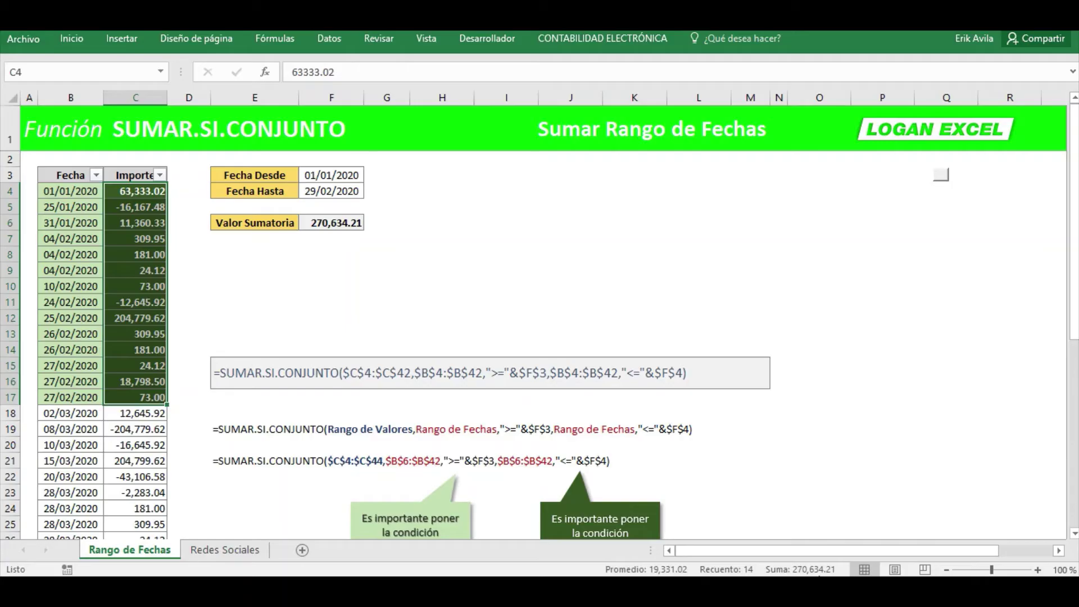
click(524, 295)
click(381, 285)
click(160, 284)
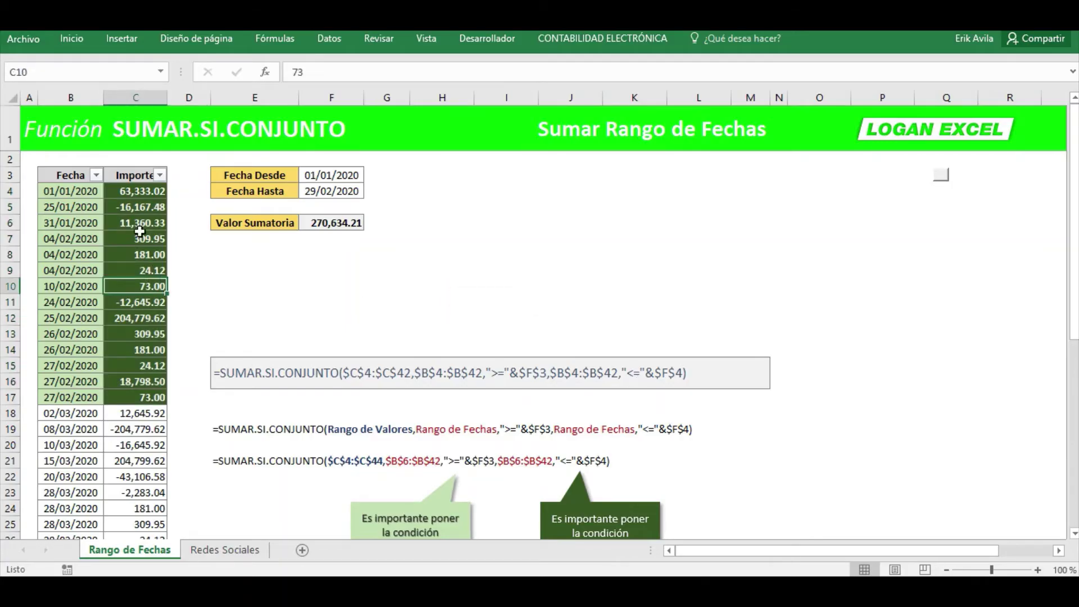
click(139, 232)
click(339, 192)
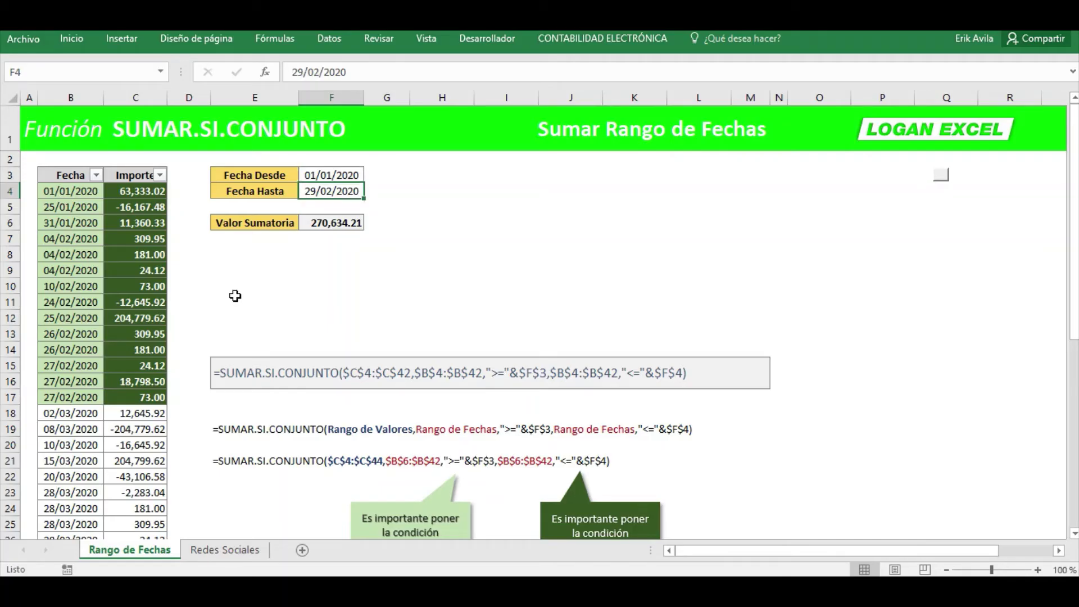
Enter 15/5 as the Fecha Hasta date and scroll down to the range's end rows
text(15)
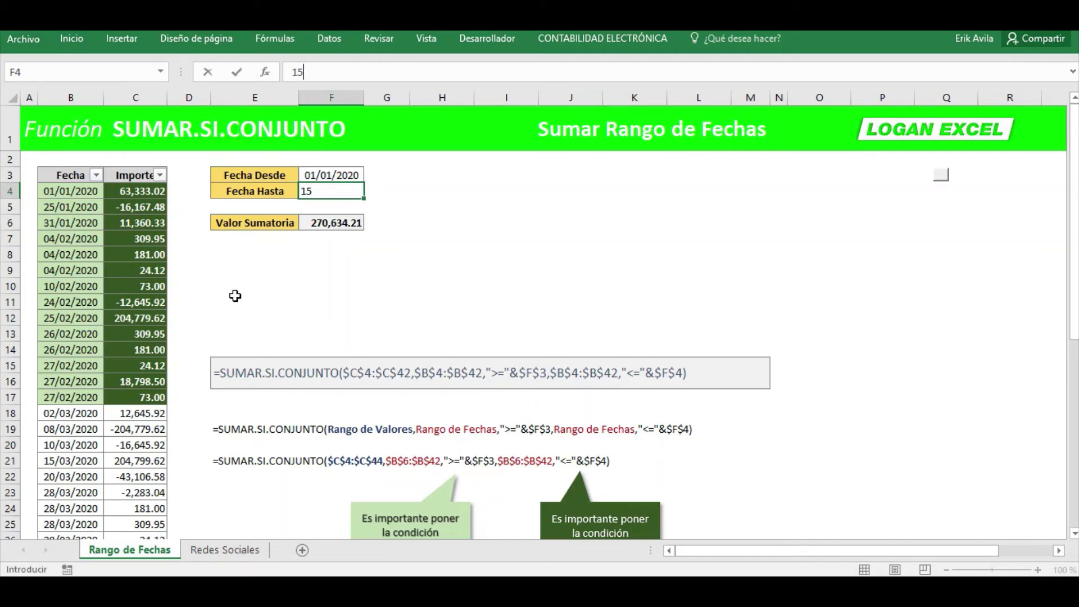
text(/5)
key(ctrl+Return)
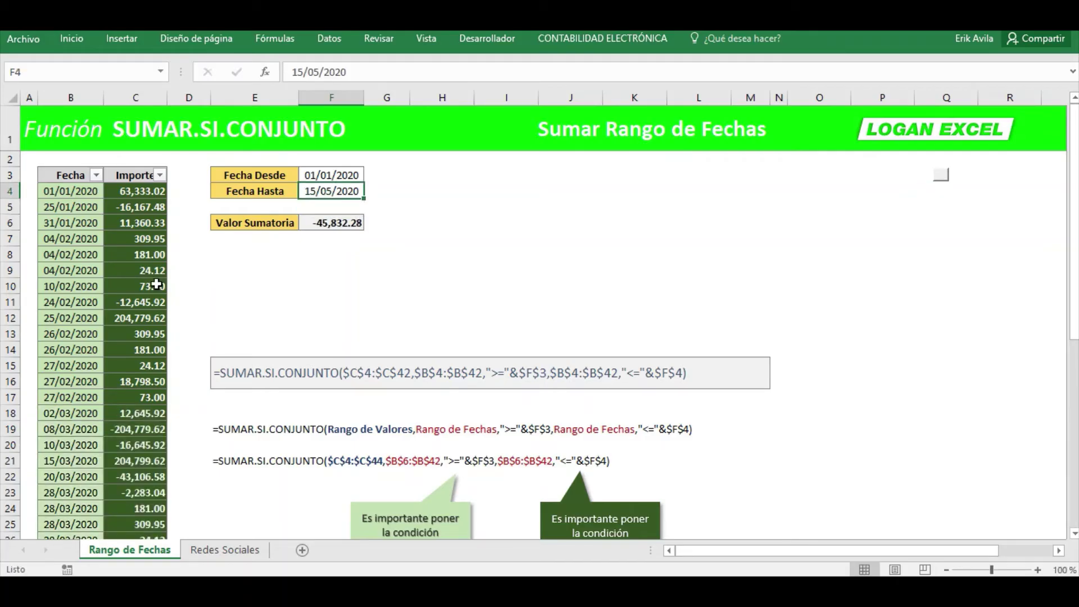
scroll(140, 290, down, 1)
scroll(140, 290, down, 1)
scroll(141, 290, down, 1)
scroll(141, 290, down, 1)
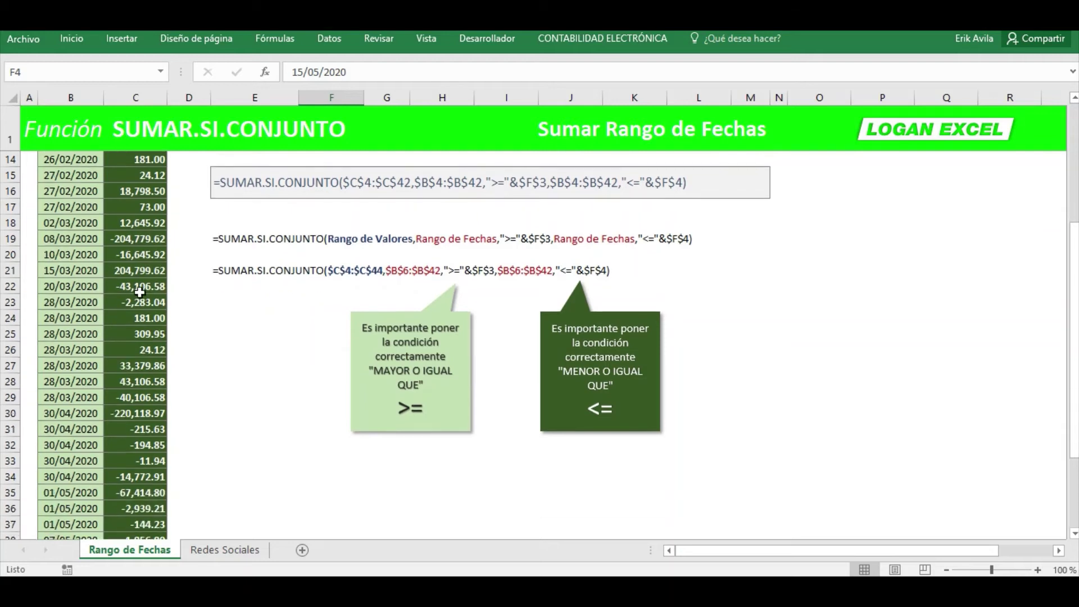
scroll(135, 315, down, 1)
scroll(118, 382, down, 2)
Compare the last included date 10/05/2020 with the excluded 20/05/2020, checking the -36.06 amount
click(103, 435)
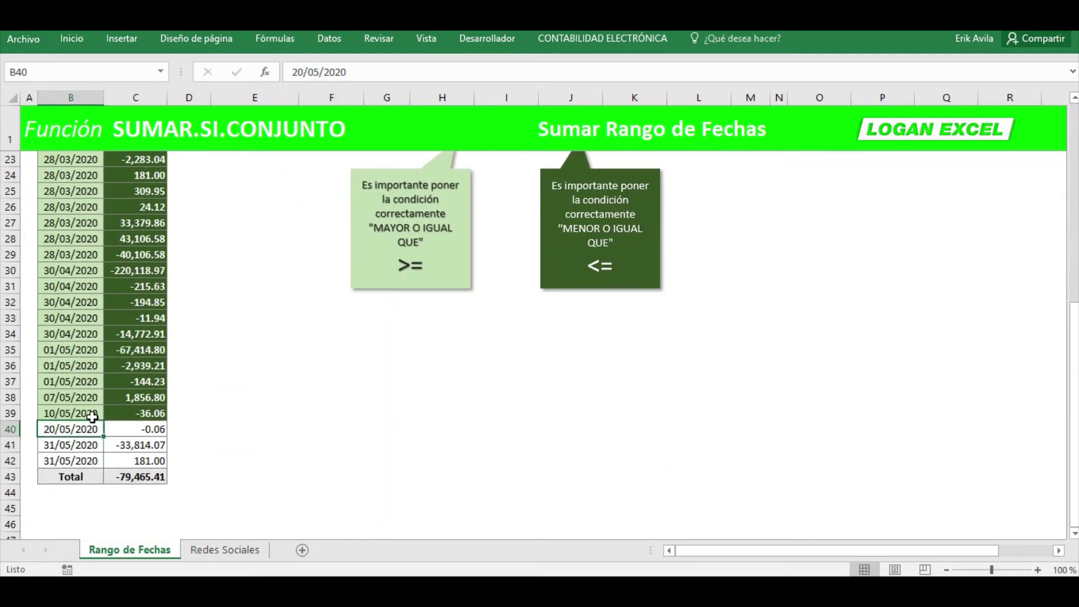
click(90, 415)
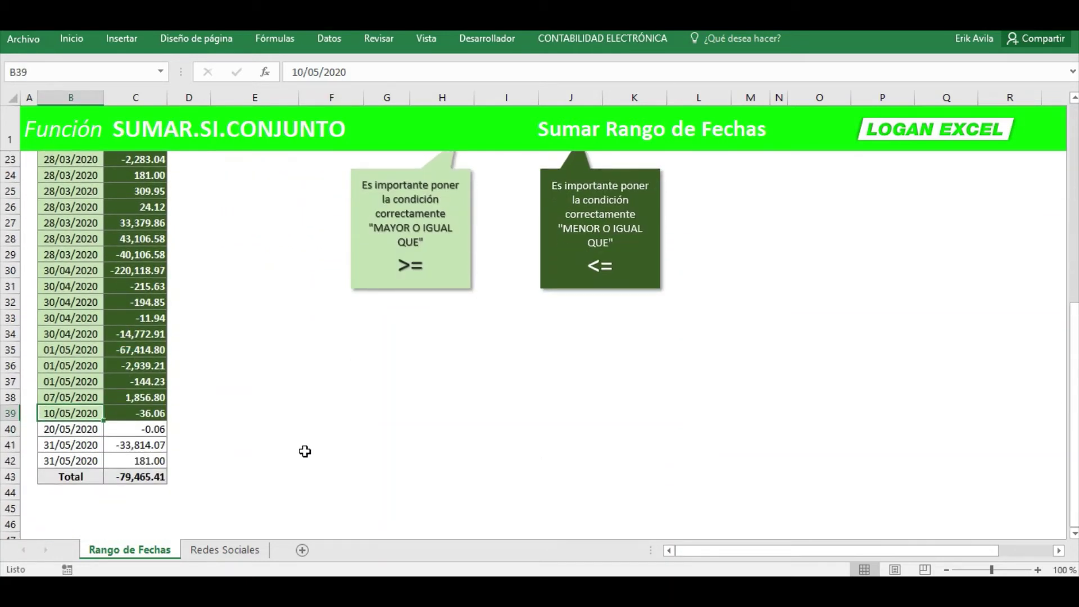
key(Down)
key(Up)
key(Down)
key(Down)
key(Up)
key(Up)
key(Down)
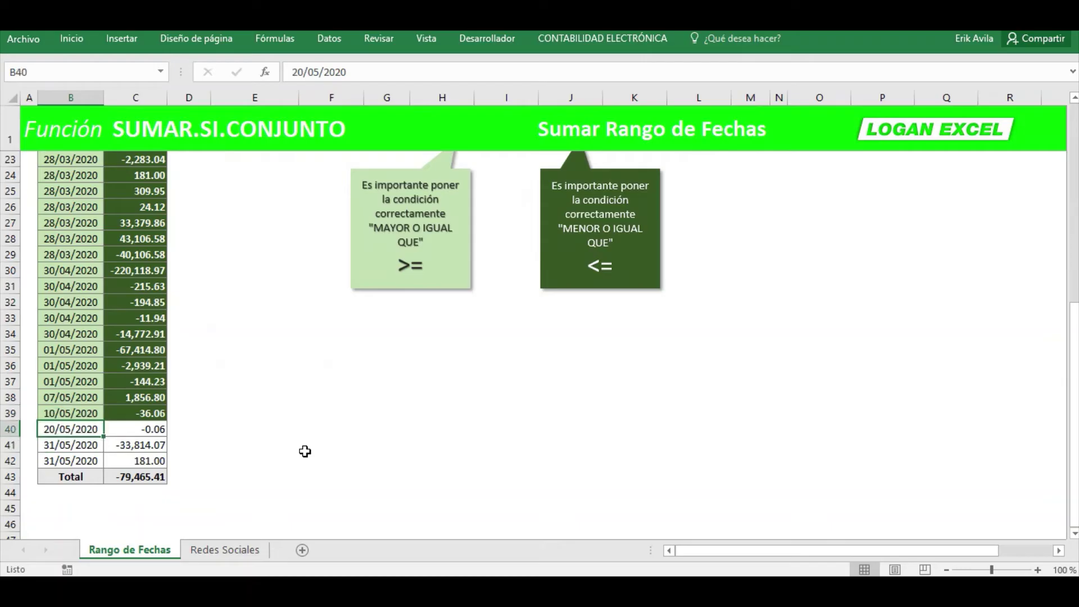
key(Down)
key(Up)
key(Up)
key(Up)
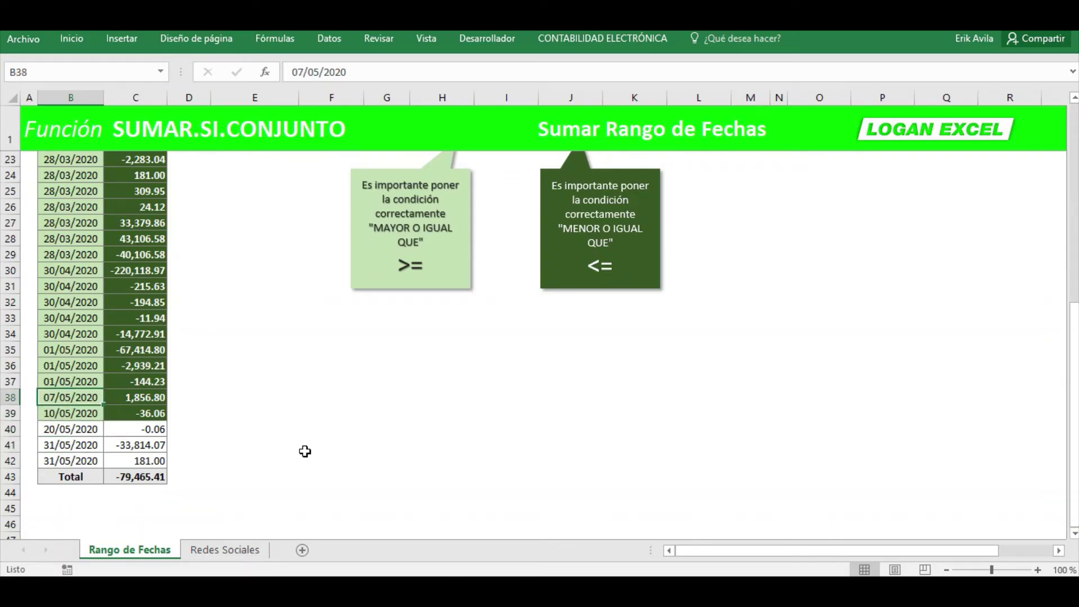
key(Down)
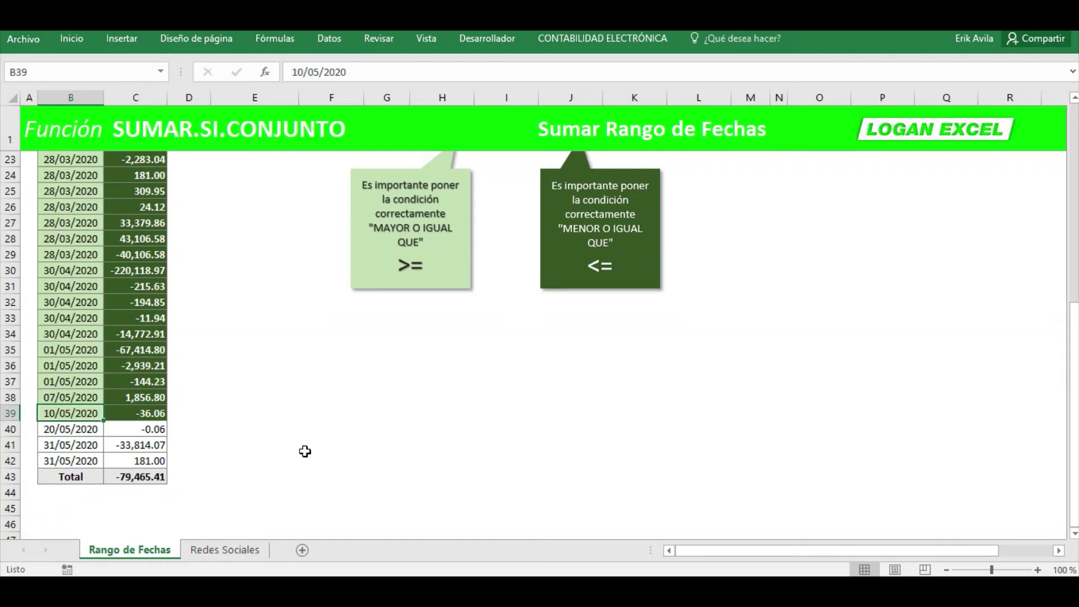
key(Right)
Select Importe amounts C4:C39 to confirm the -45,832.28 total, then inspect the F6 formula
scroll(173, 373, up, 3)
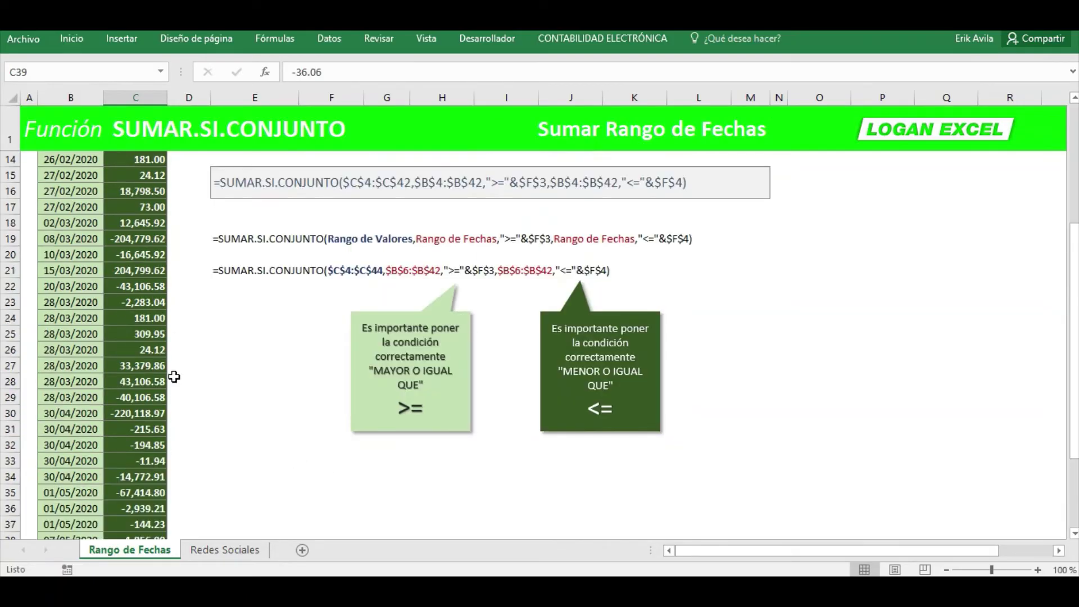
scroll(146, 315, up, 4)
shift+click(139, 191)
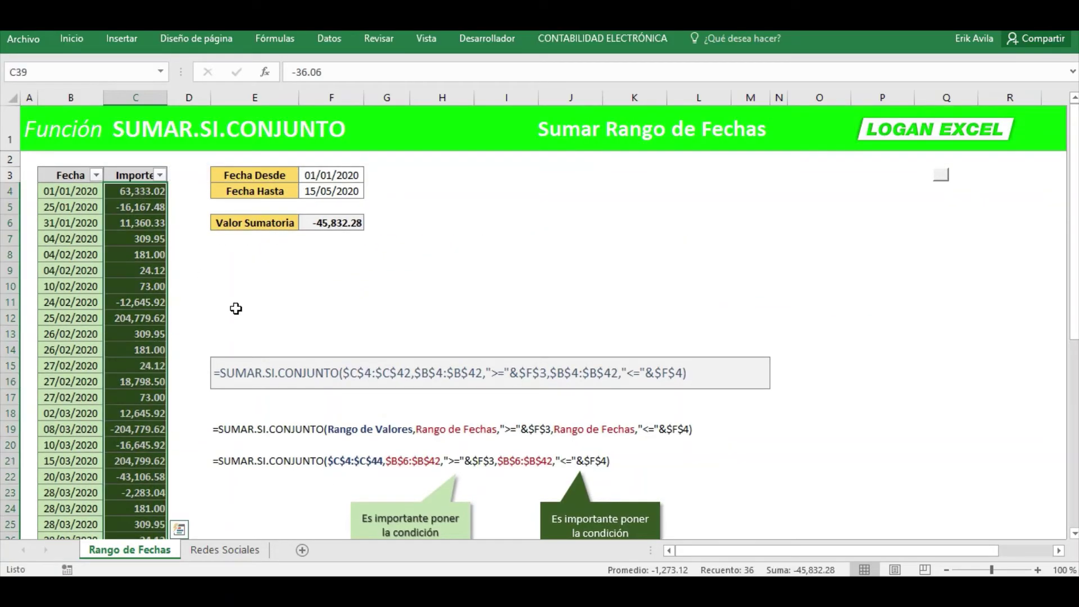
scroll(229, 366, down, 1)
scroll(229, 366, down, 1)
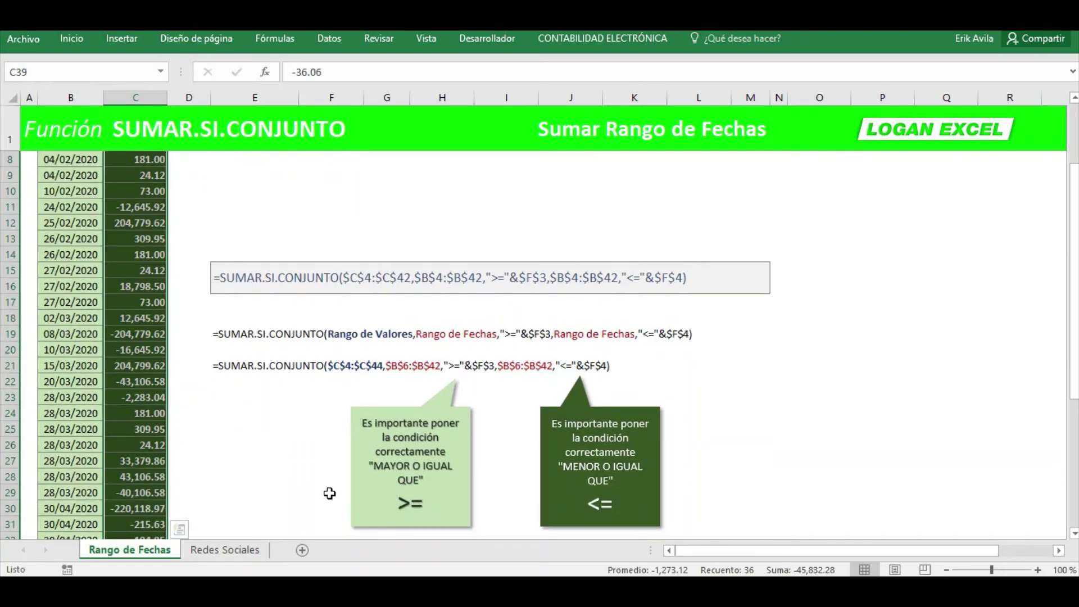
scroll(328, 494, up, 2)
click(319, 232)
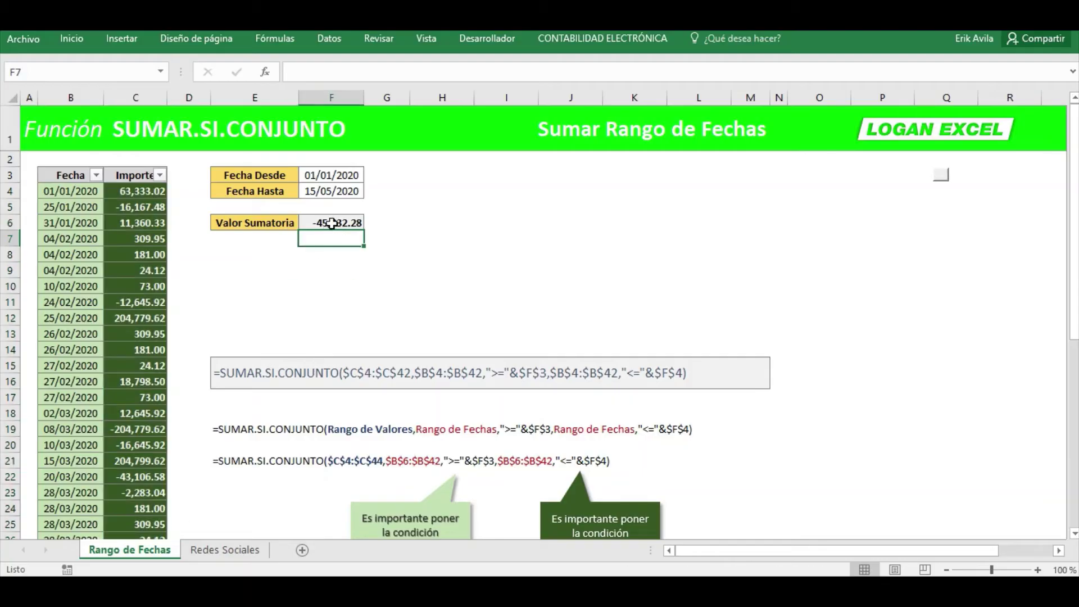
click(329, 224)
click(466, 229)
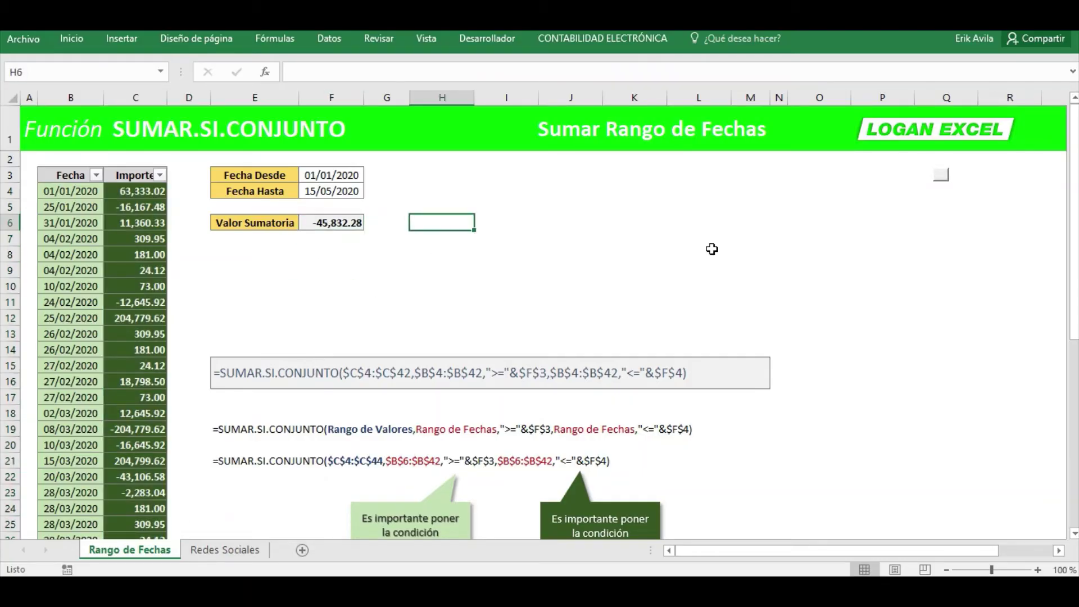
Turn the date-range chart back on with the shape button near Q3
click(944, 180)
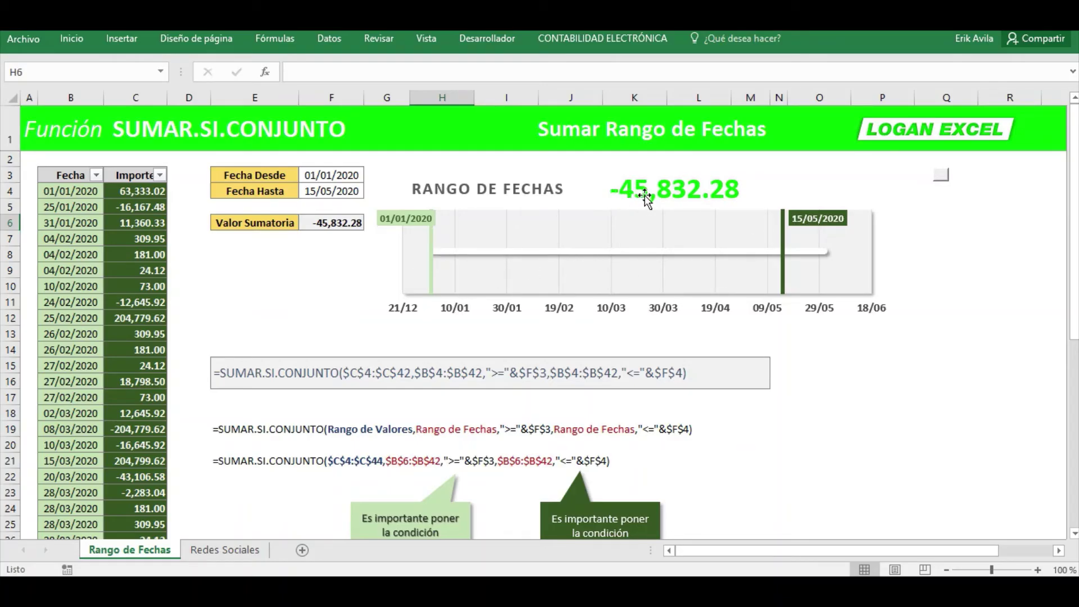
Set Fecha Hasta to 25/03/2020 and check the Importe amounts C4:C22 against the sum
click(319, 194)
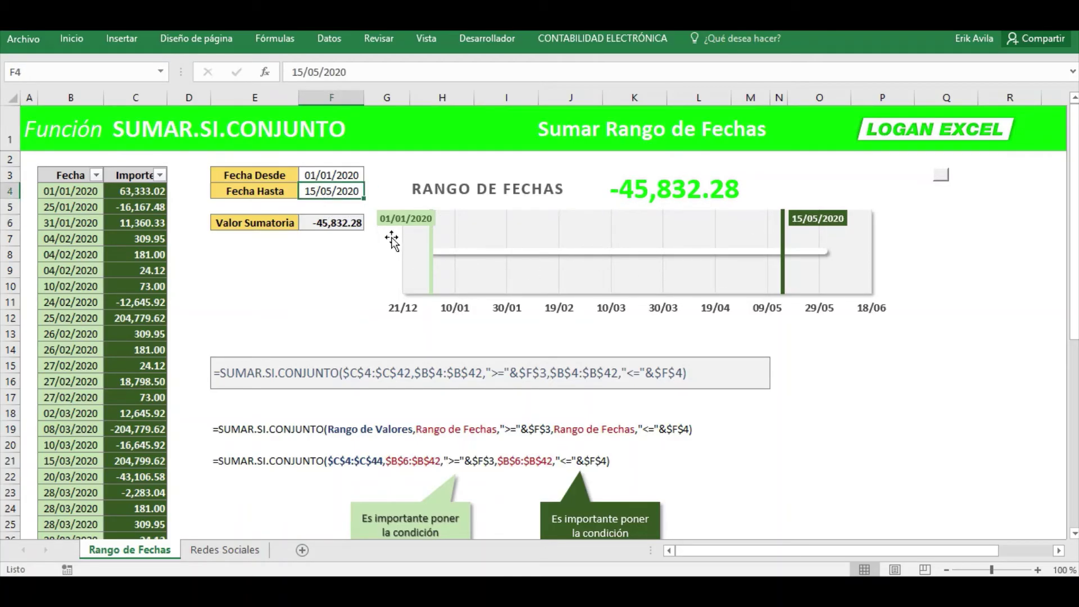
text(25)
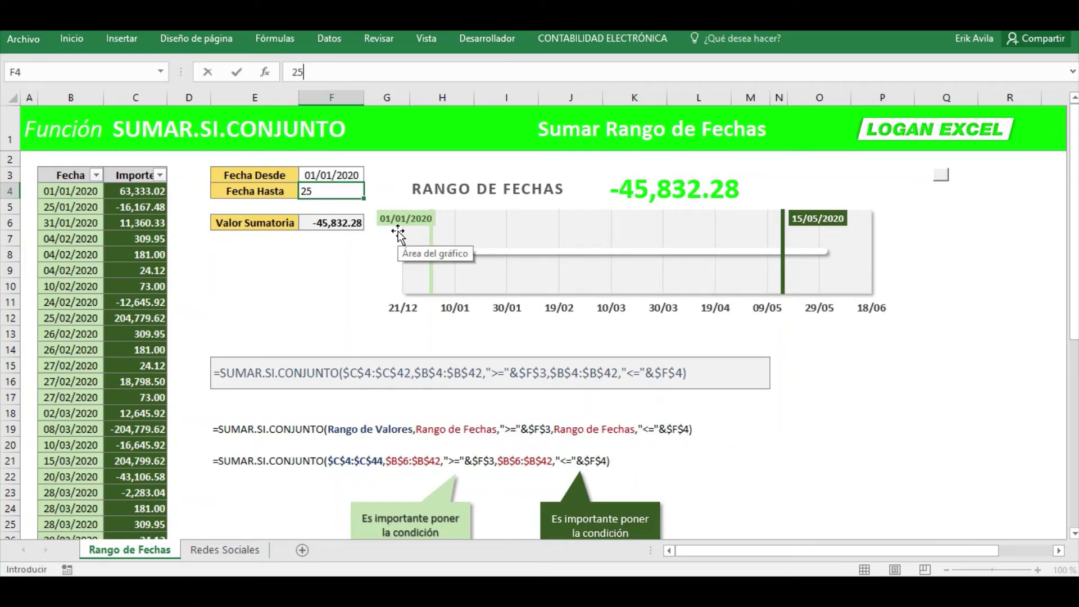
text(/3)
key(Return)
key(Up)
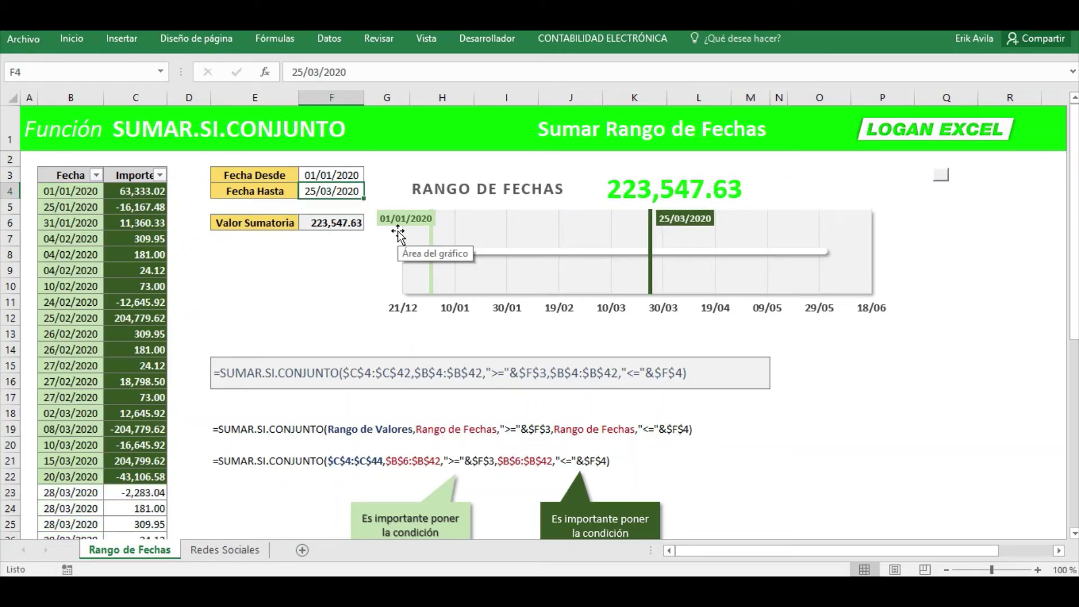
click(329, 311)
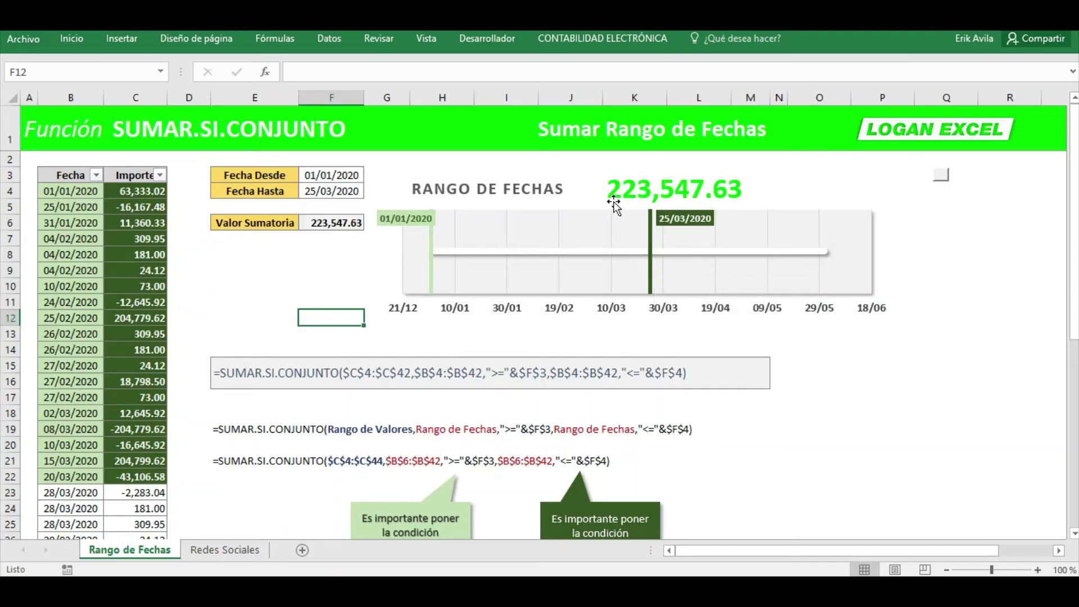
drag(147, 193, 153, 483)
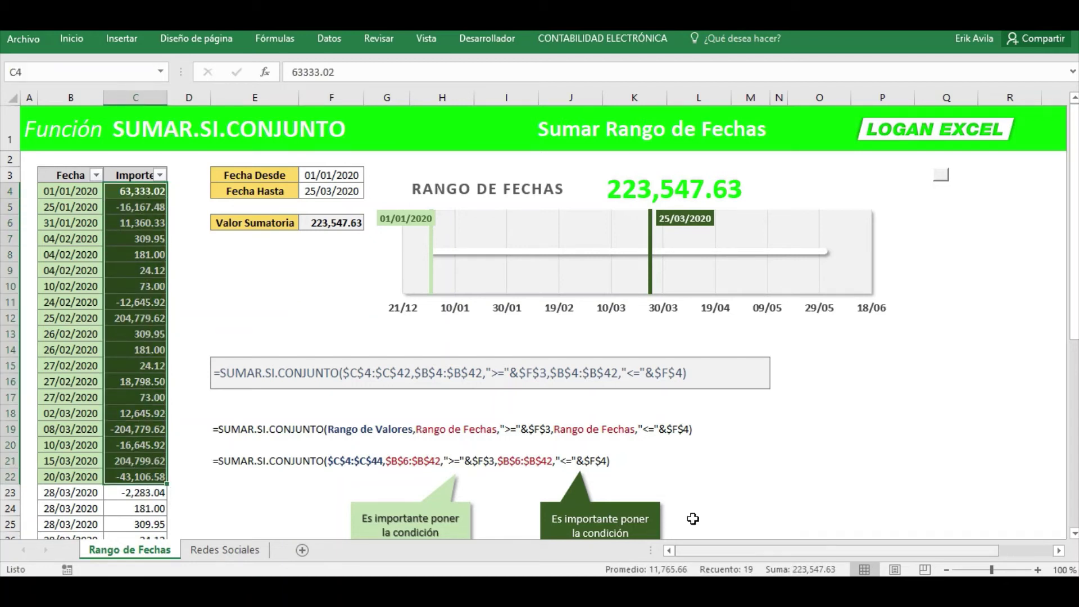
click(332, 284)
Change Fecha Hasta to 02/02/2020 and look over the updated sum
click(331, 194)
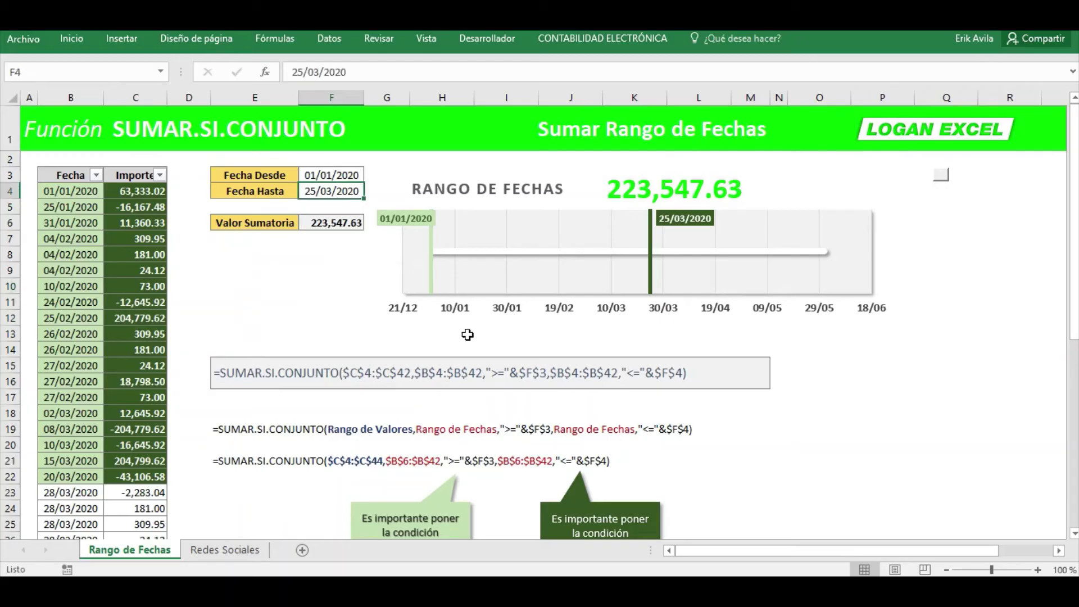
text(2/2)
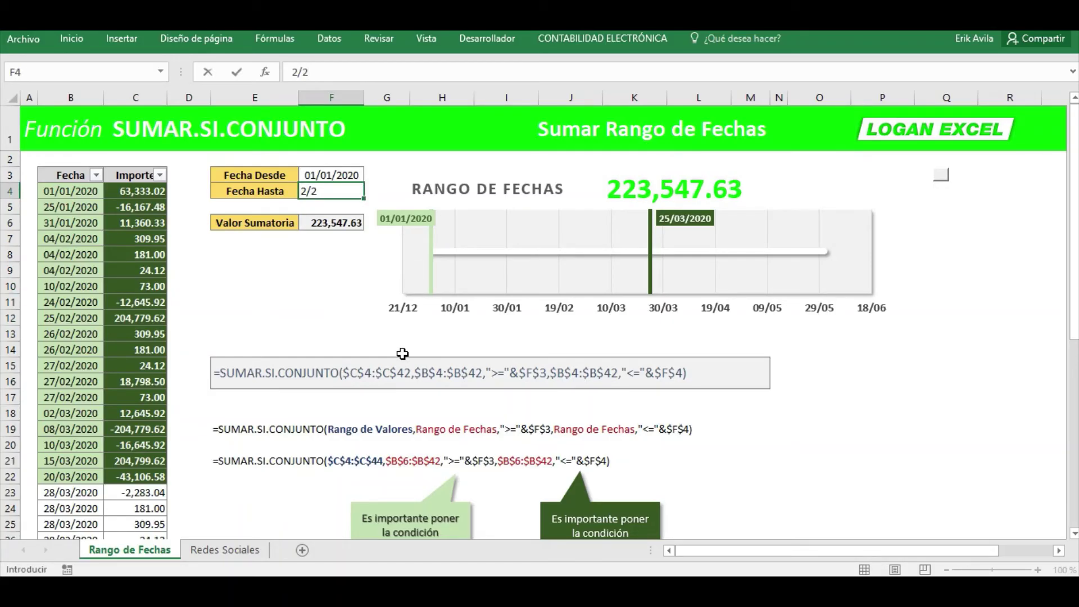
key(Return)
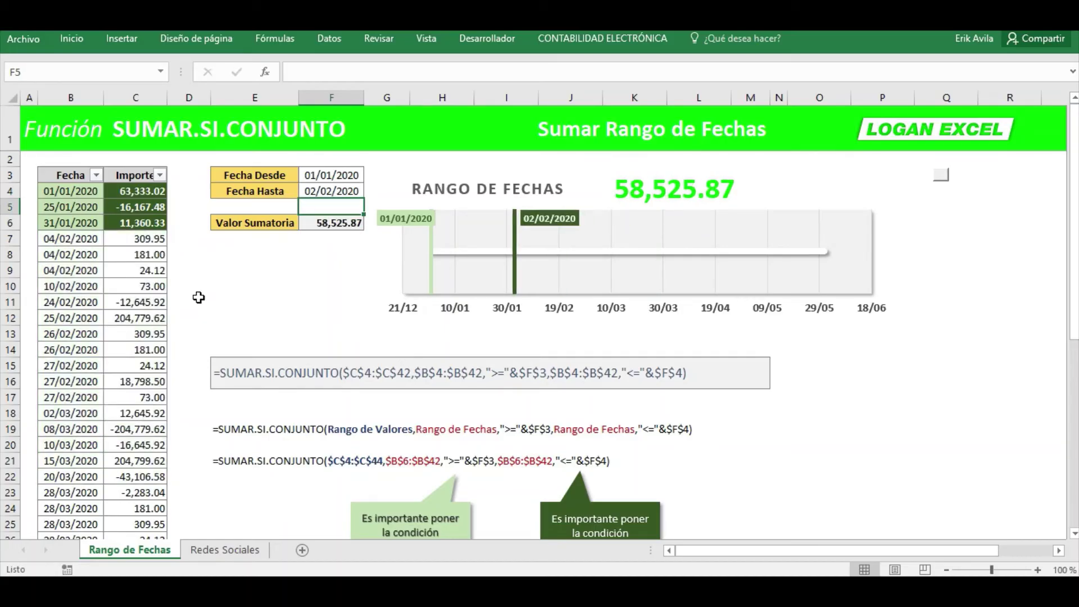
click(289, 268)
click(316, 264)
click(338, 209)
click(284, 286)
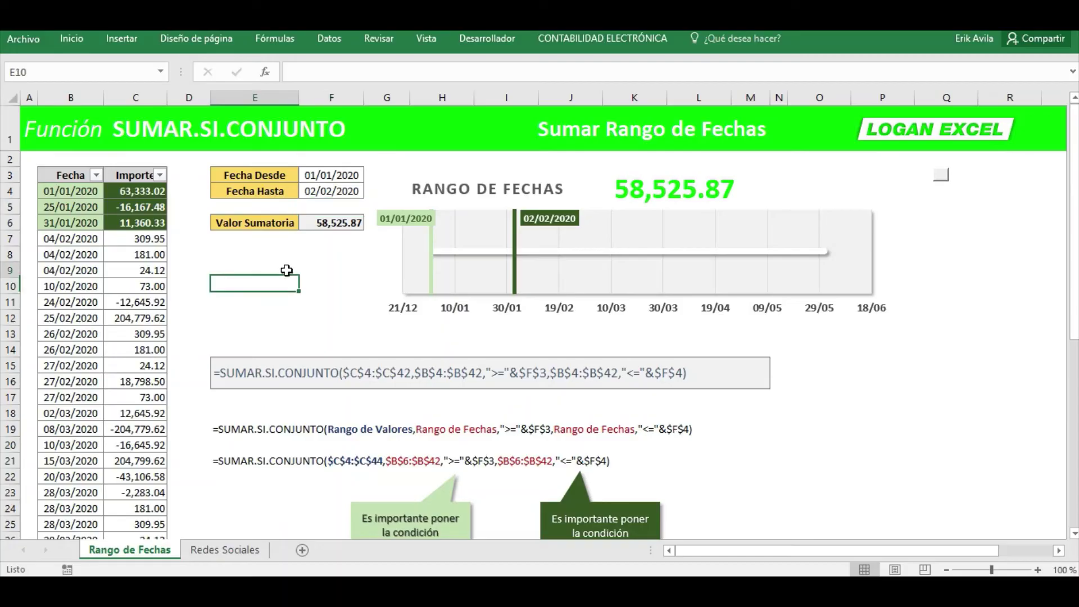
click(312, 302)
click(293, 273)
Set Fecha Hasta to 20/03/2020 and review the SUMAR.SI.CONJUNTO formula in F6
click(327, 194)
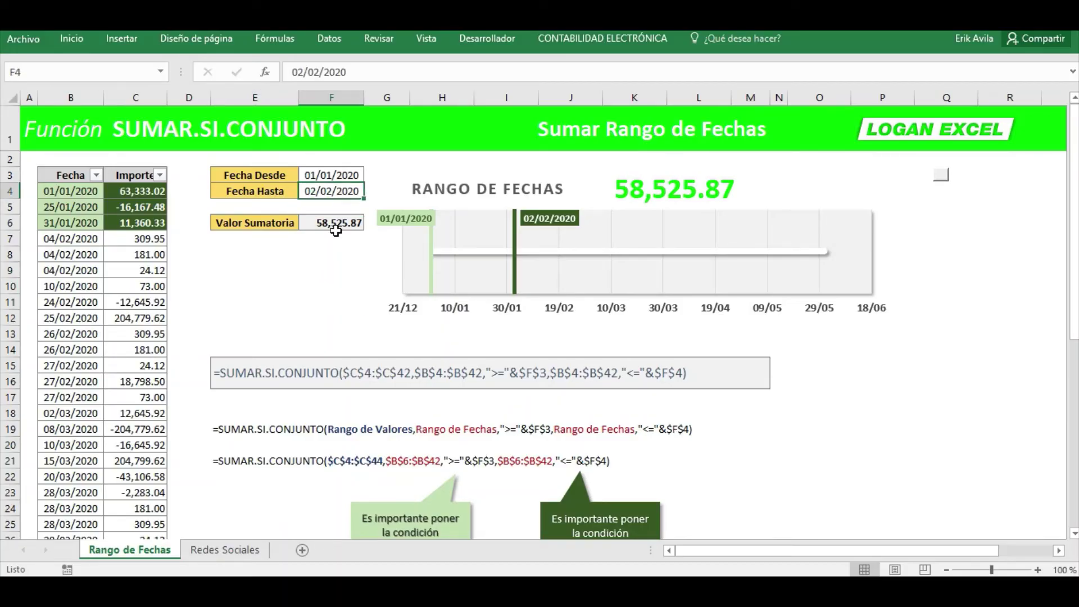
text(2)
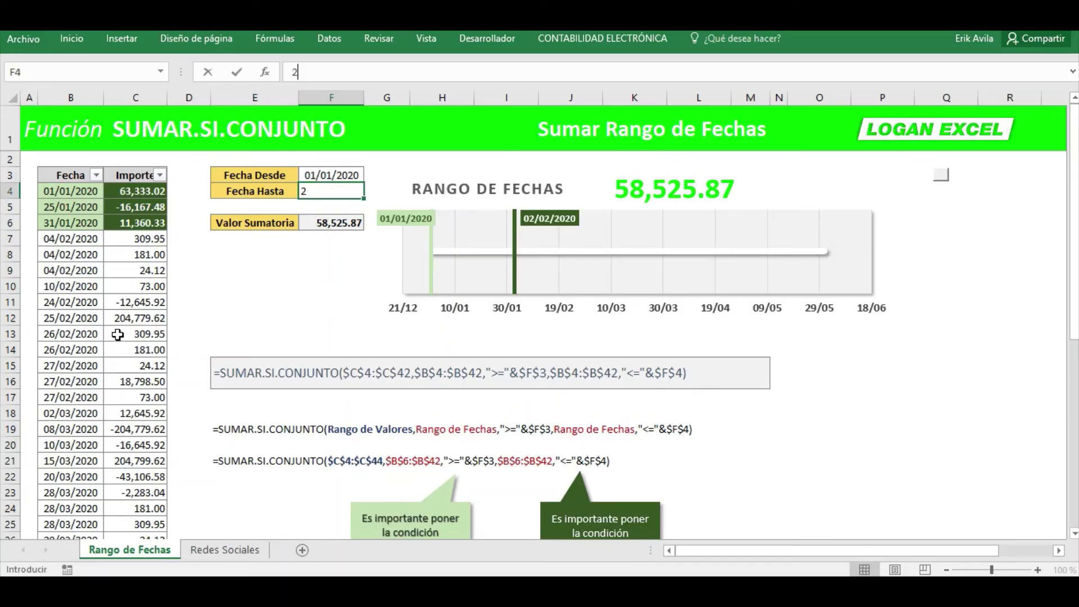
text(0/03/2020)
key(Return)
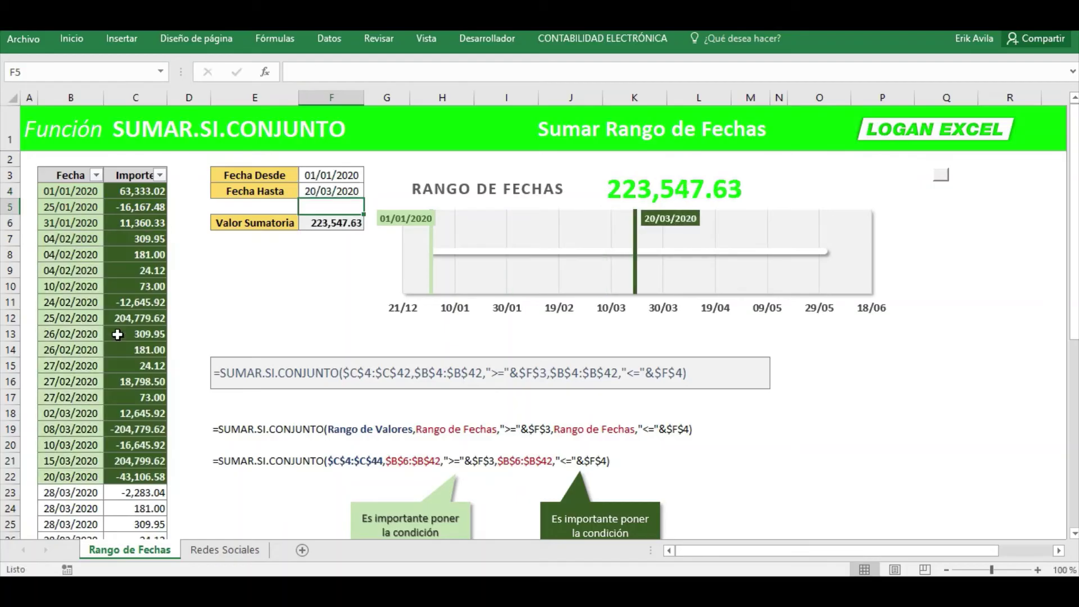
click(335, 288)
click(336, 216)
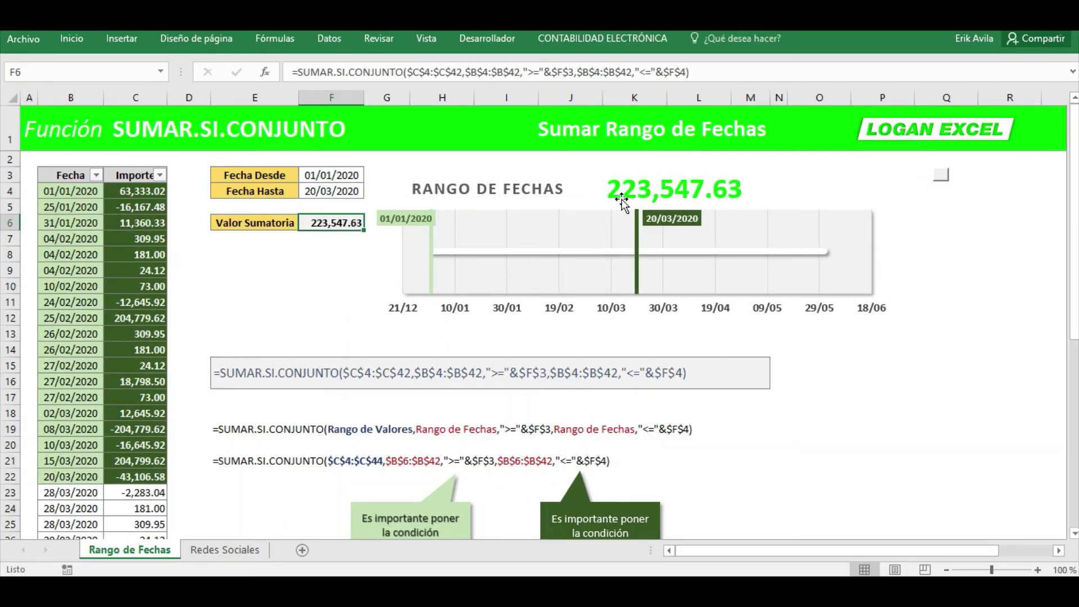
click(311, 290)
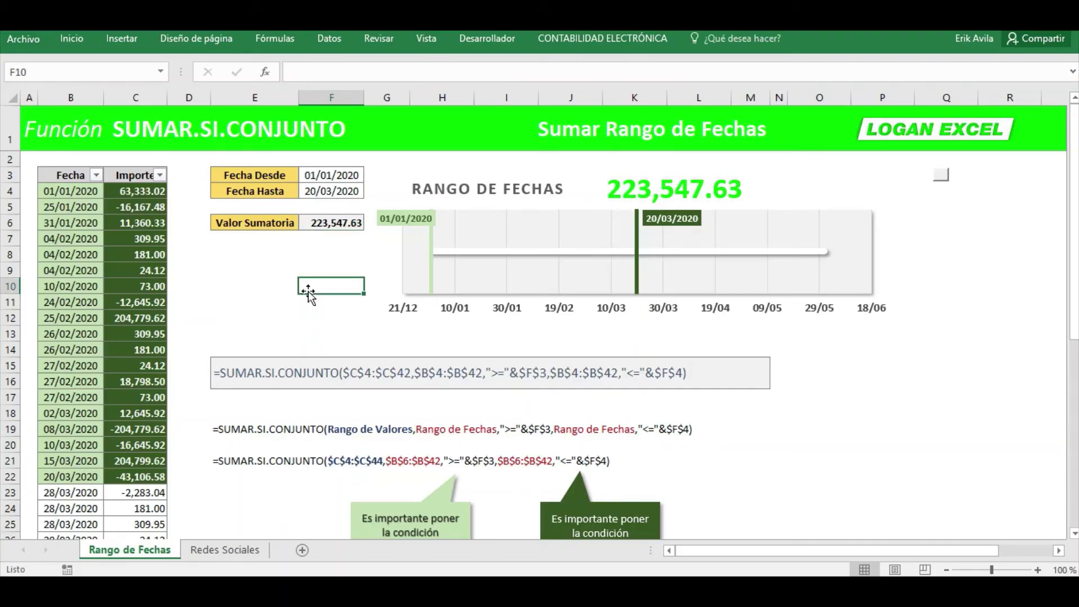
click(280, 268)
scroll(296, 285, down, 1)
scroll(298, 287, down, 2)
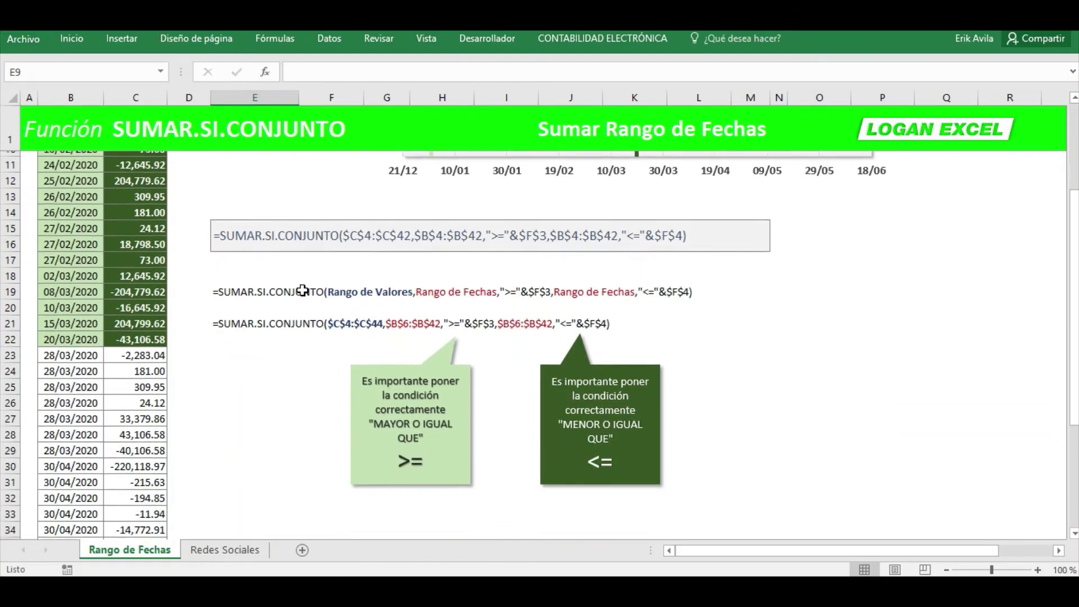
scroll(301, 289, down, 1)
scroll(302, 290, up, 1)
scroll(307, 292, up, 2)
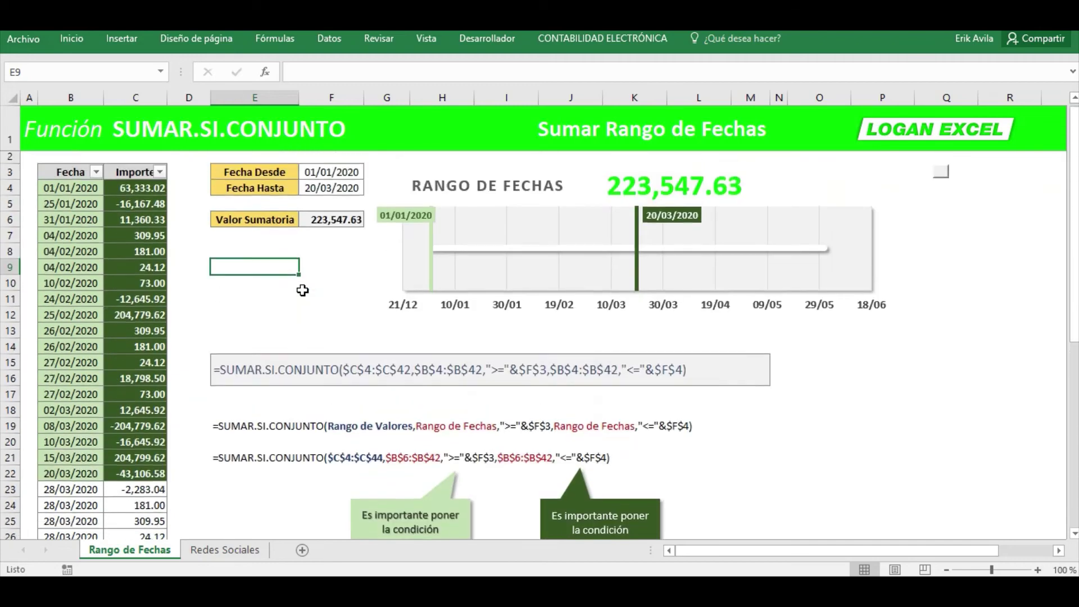
scroll(320, 295, up, 1)
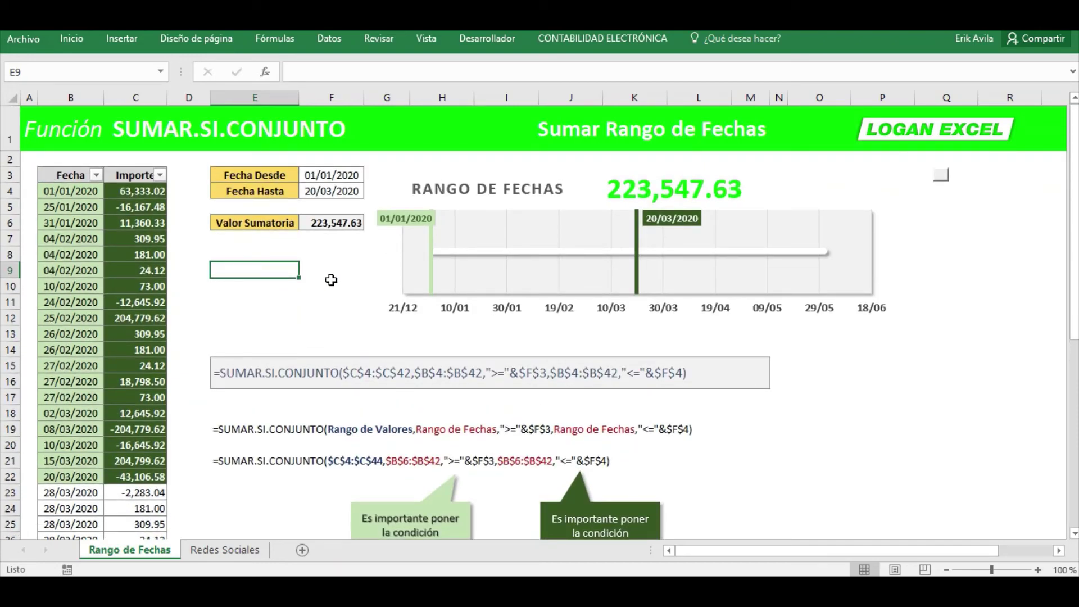
click(929, 366)
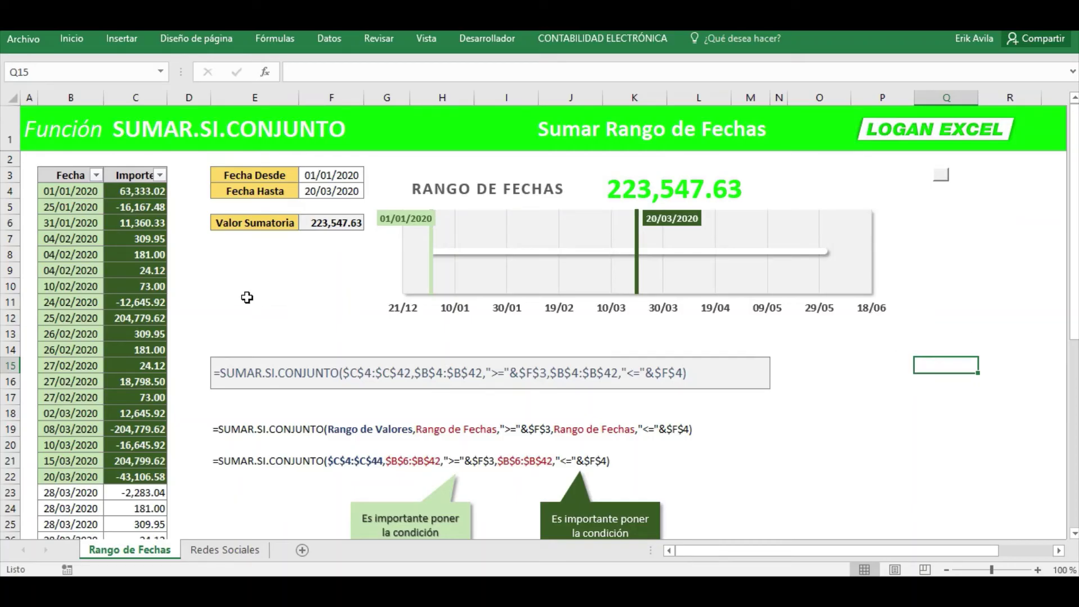
click(283, 298)
Inspect the Valor Sumatoria formula in F6 and the Fecha Hasta value in F4
click(329, 222)
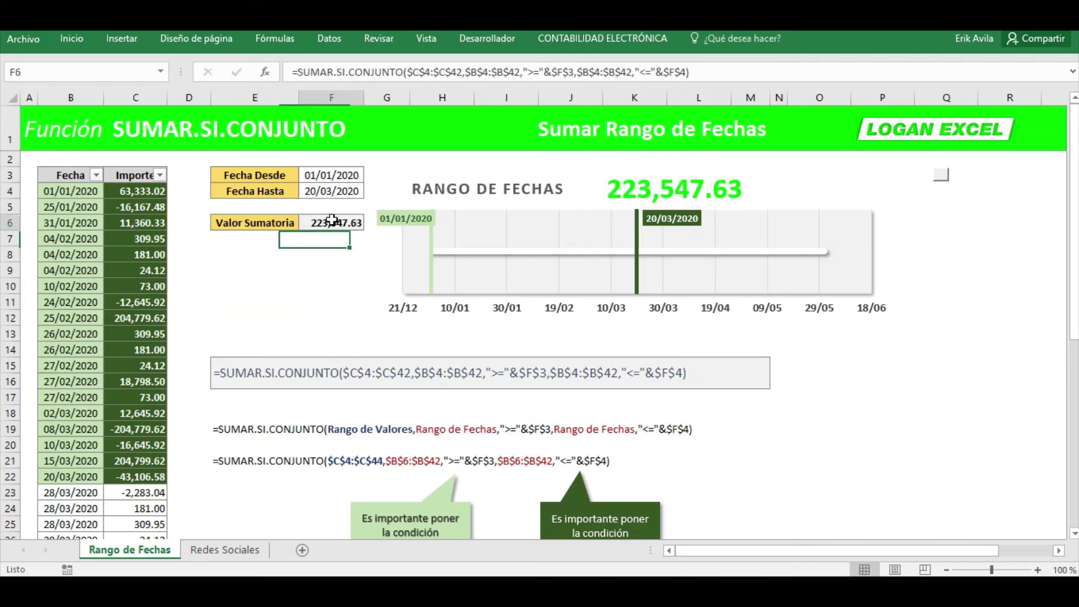
key(F2)
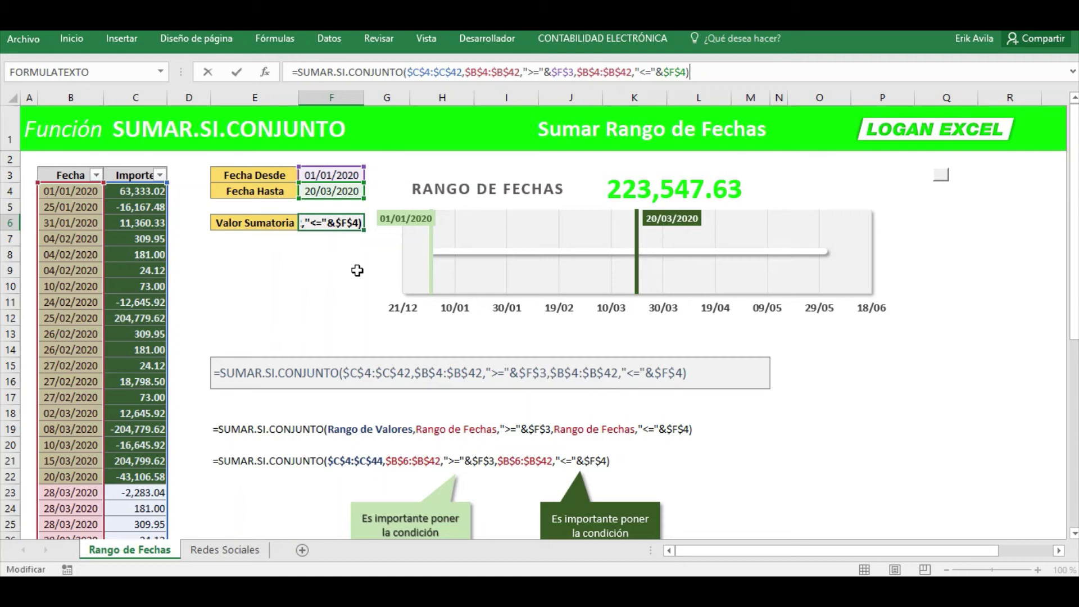
key(Escape)
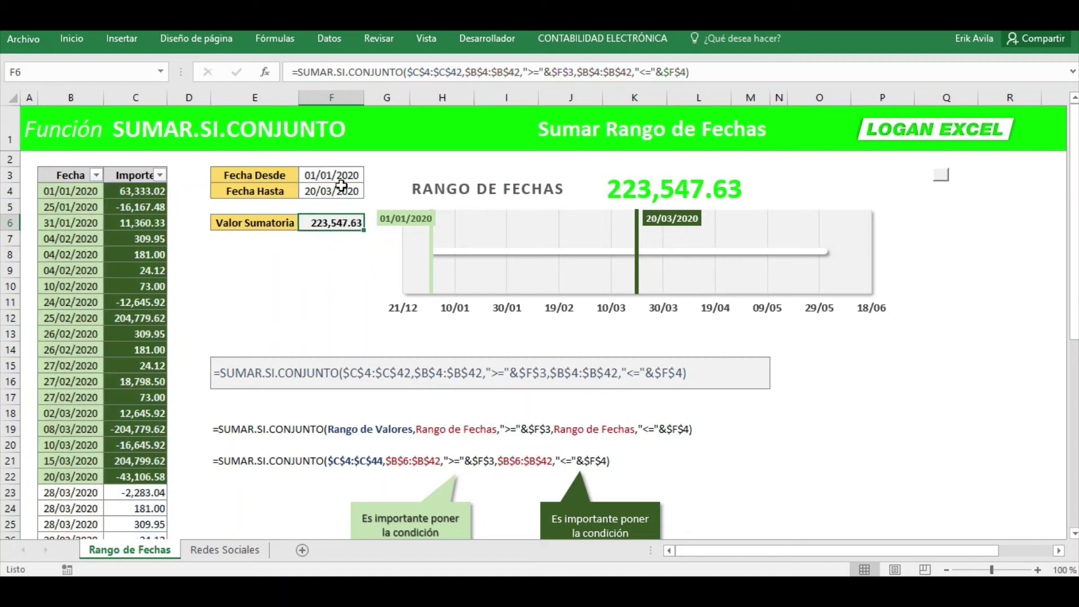
click(341, 184)
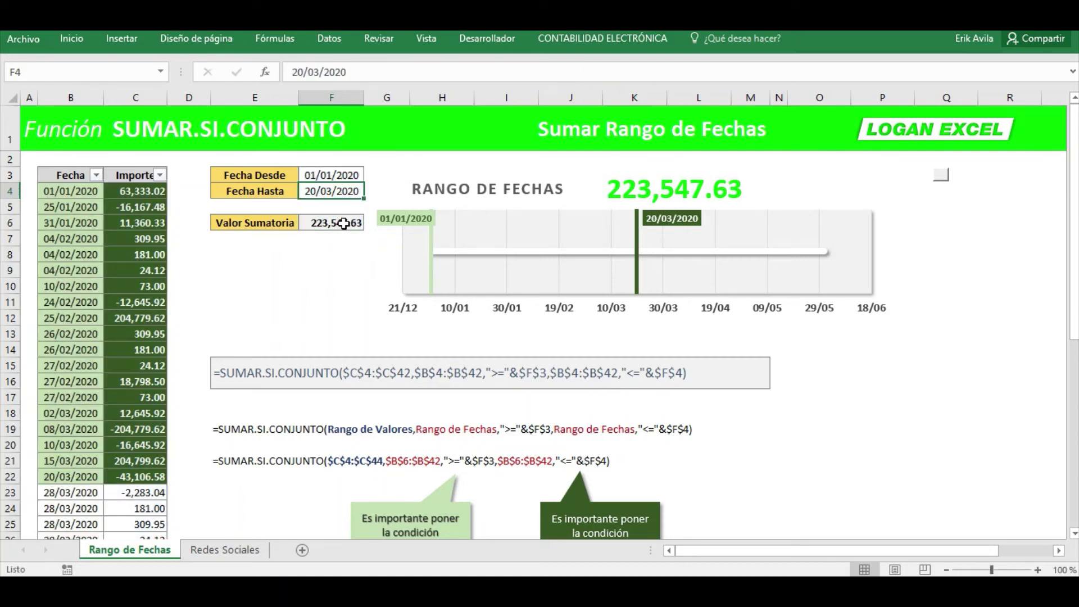
click(343, 222)
Replace the $F$3 start-date criterion in F6 with a fixed "01/01/2020"
click(547, 74)
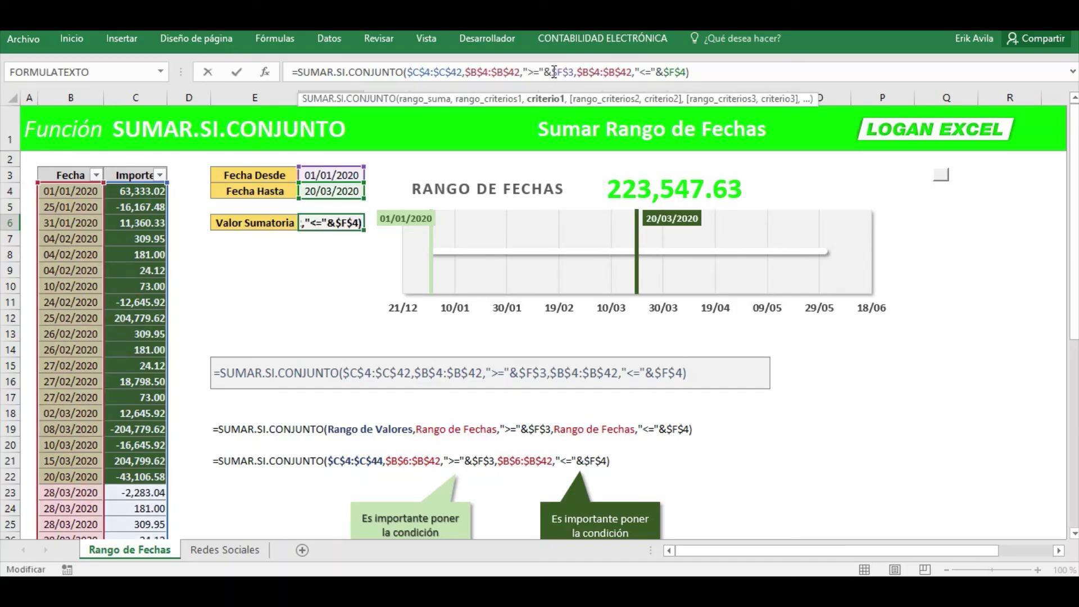
drag(553, 71, 572, 73)
drag(396, 104, 416, 125)
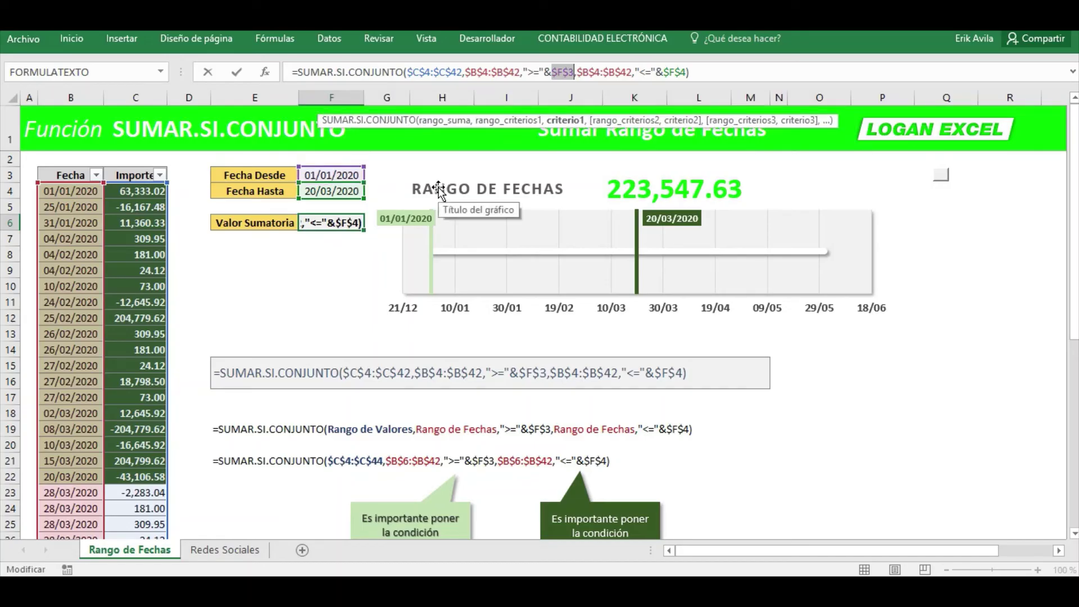
key(Delete)
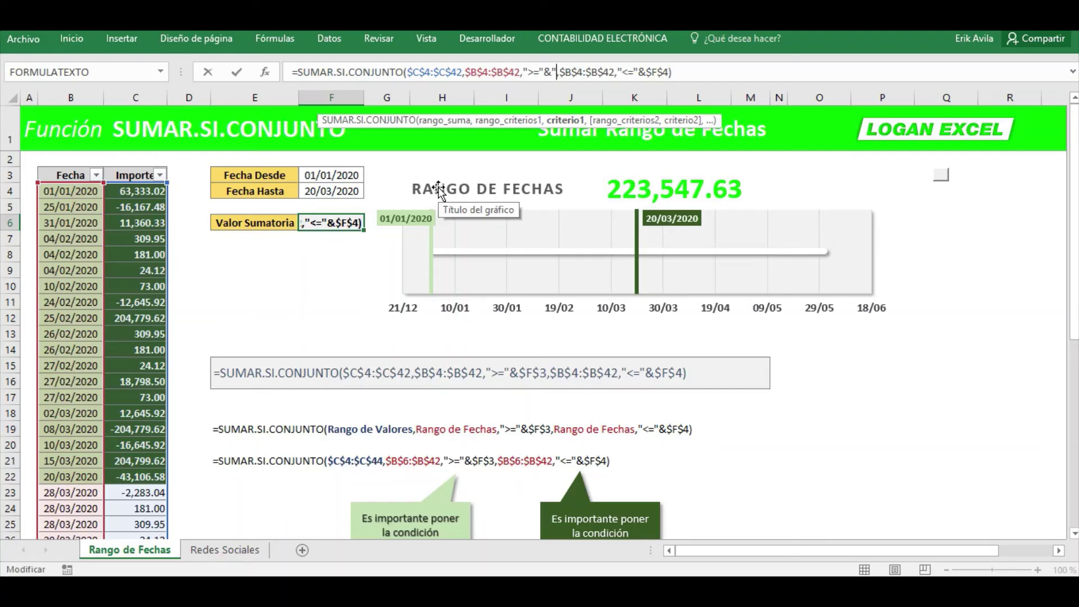
text(0)
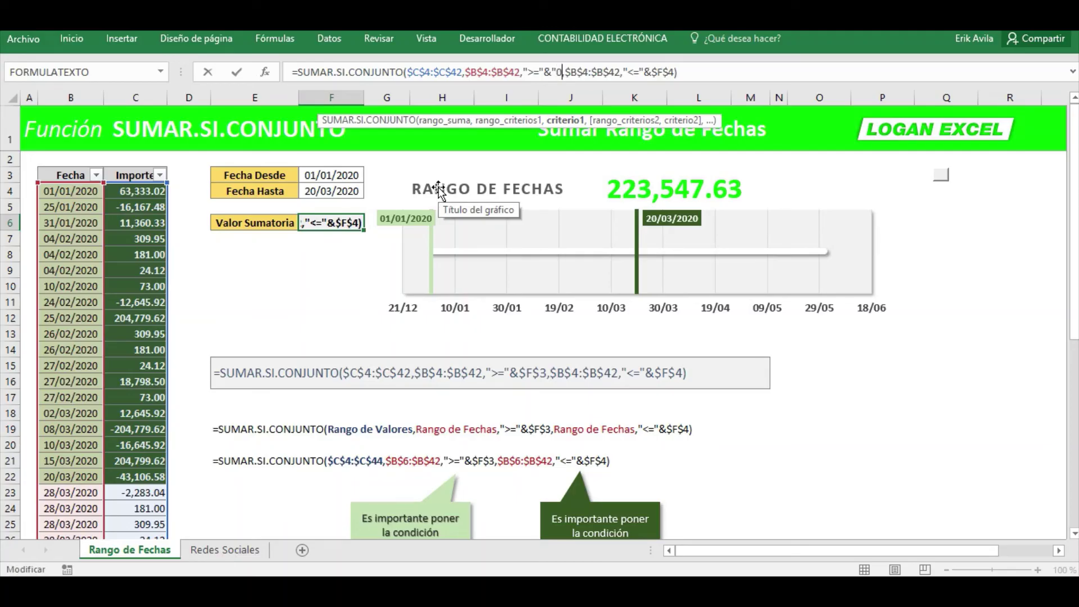
text(1/)
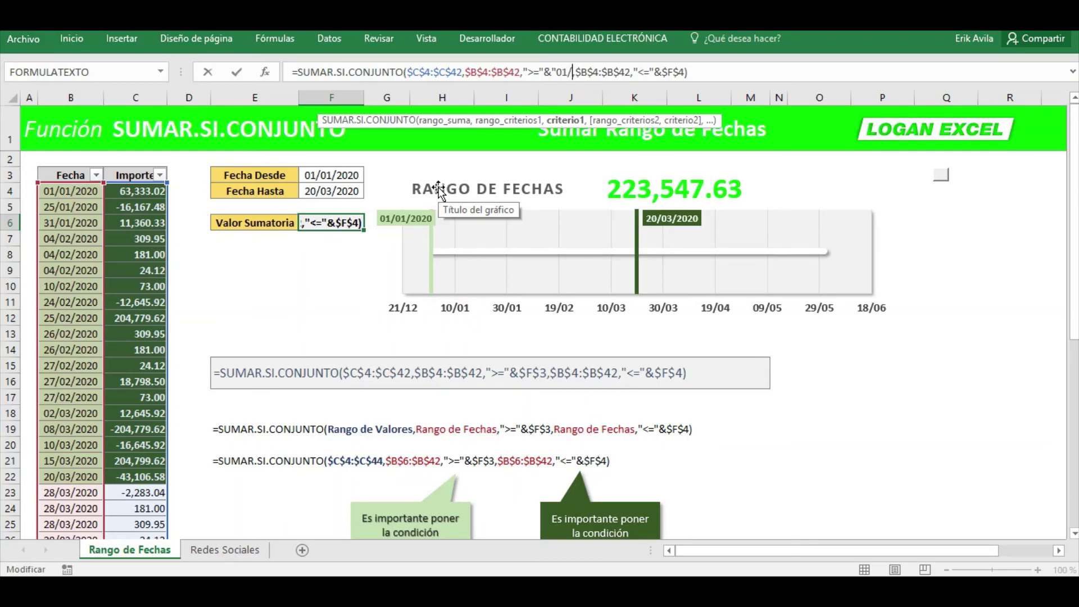
text(01/)
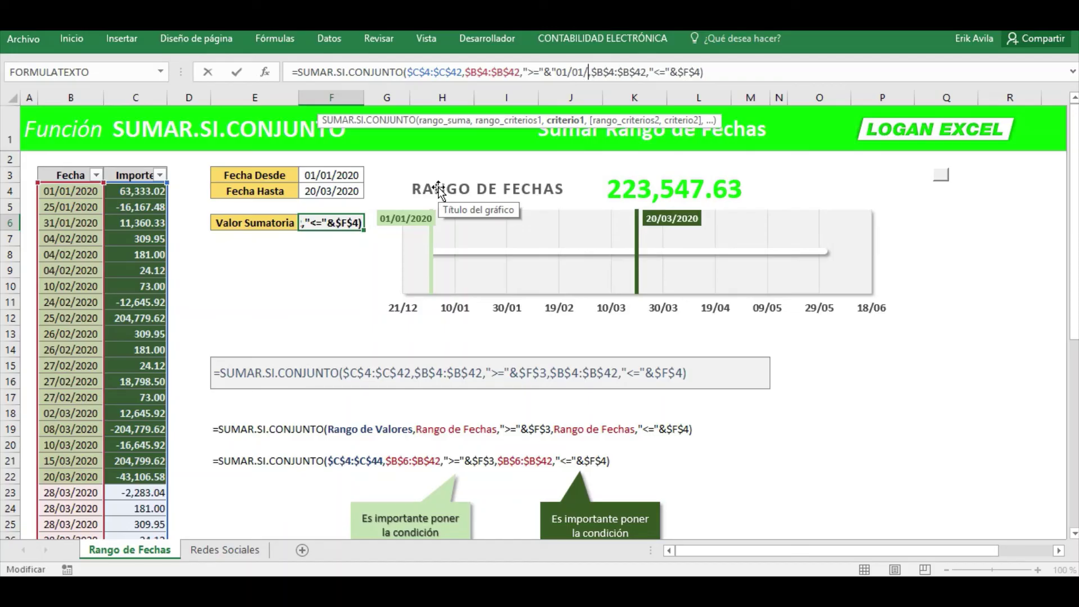
text(2020)
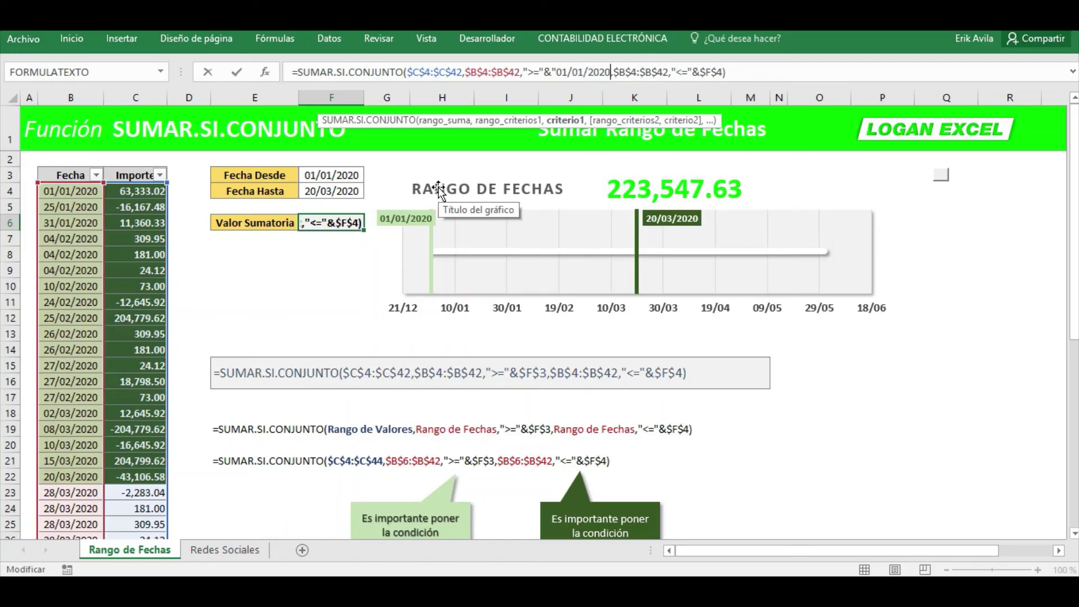
text(")
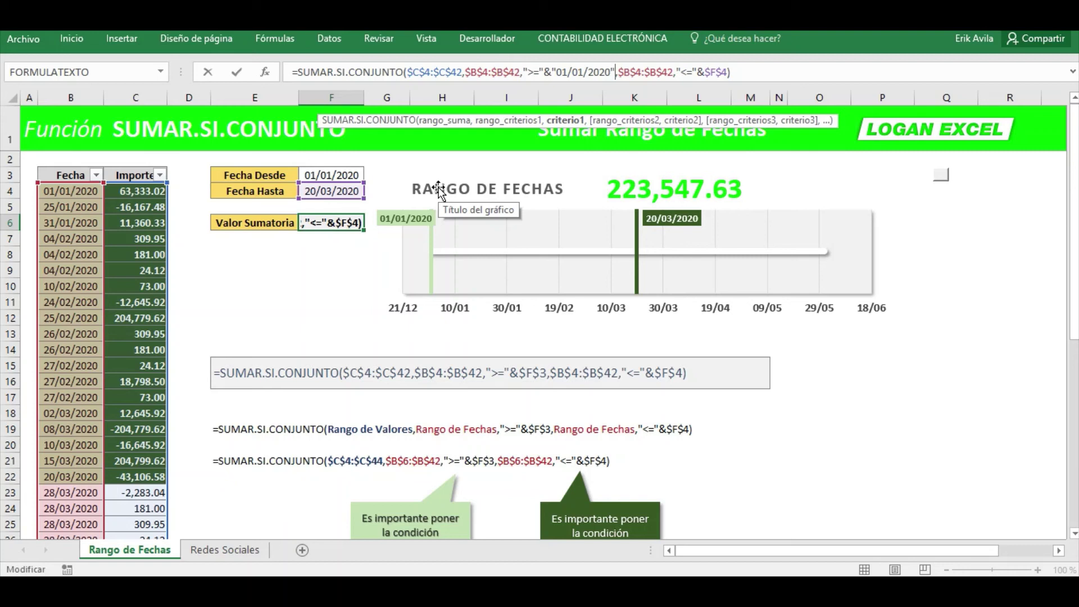
key(Return)
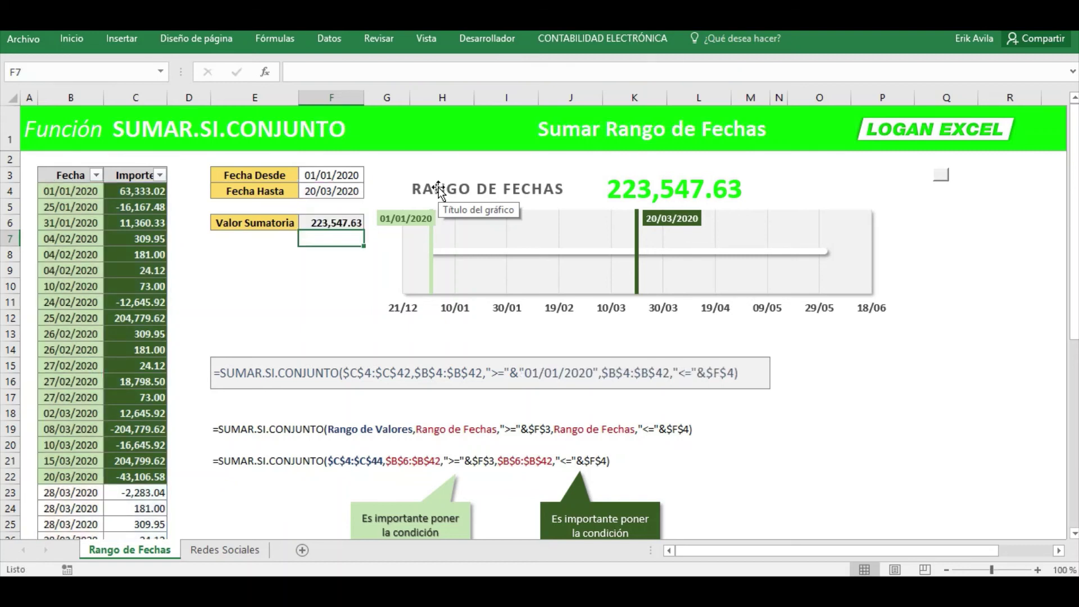
key(Up)
Check the Importe total C4:C22 and review the fixed-date formula in F6
drag(149, 194, 151, 475)
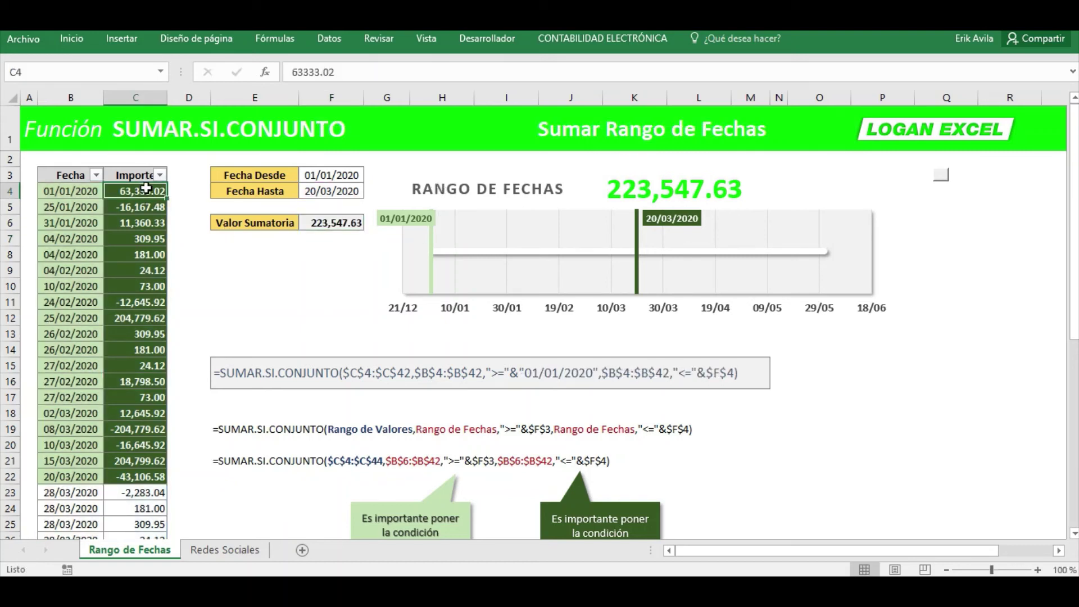
double_click(341, 226)
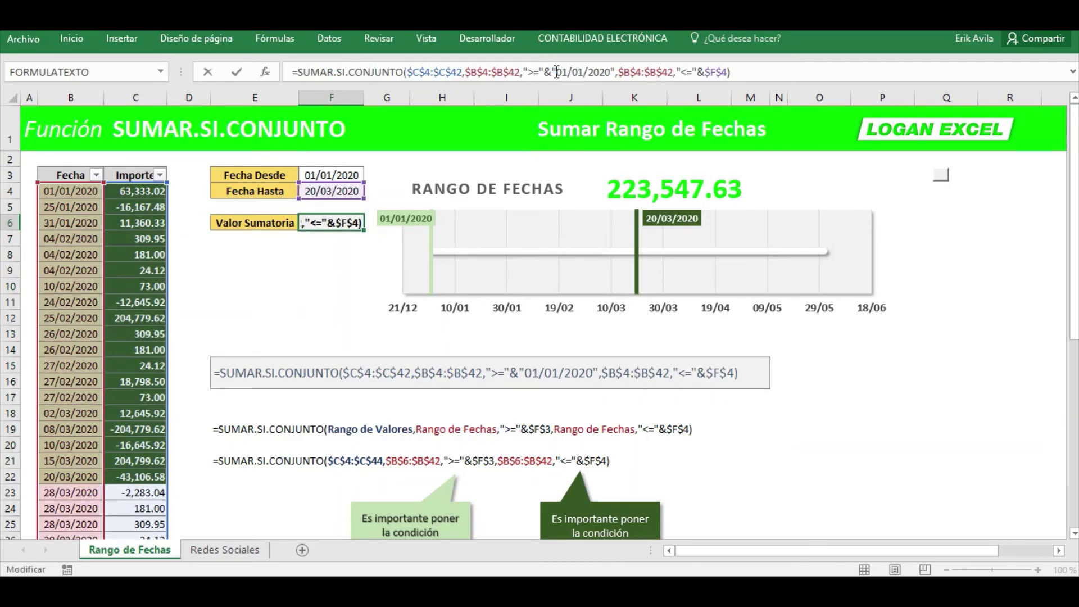
drag(557, 71, 614, 69)
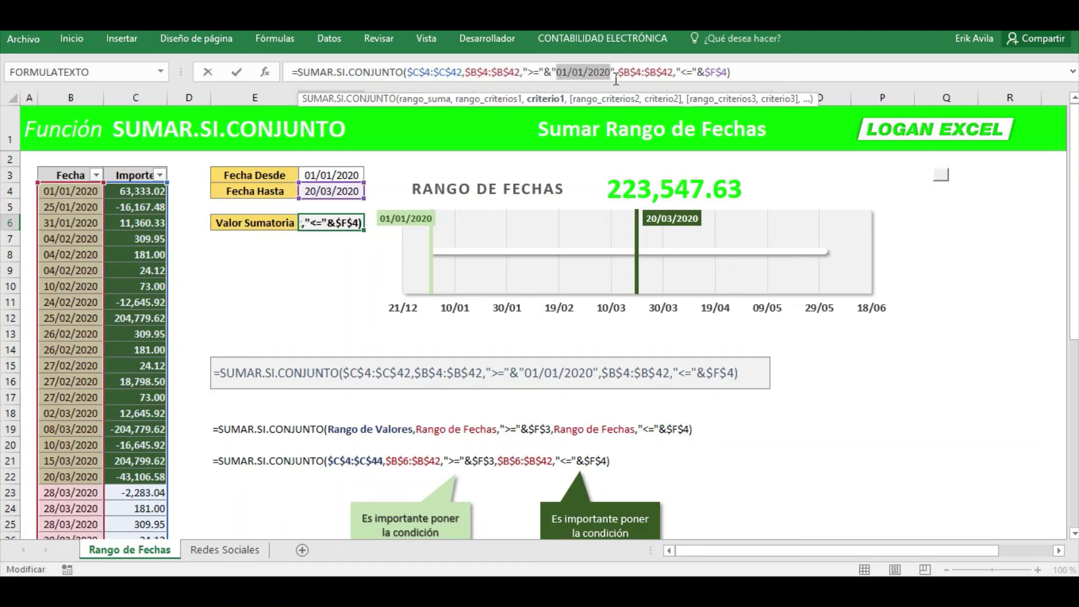
key(Escape)
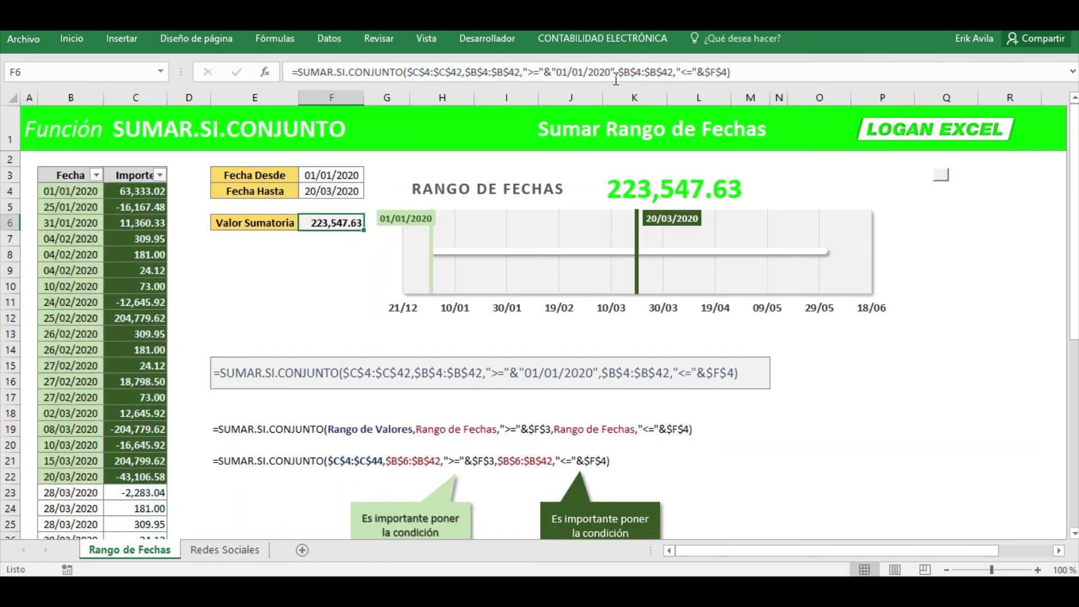
key(Up)
key(Up)
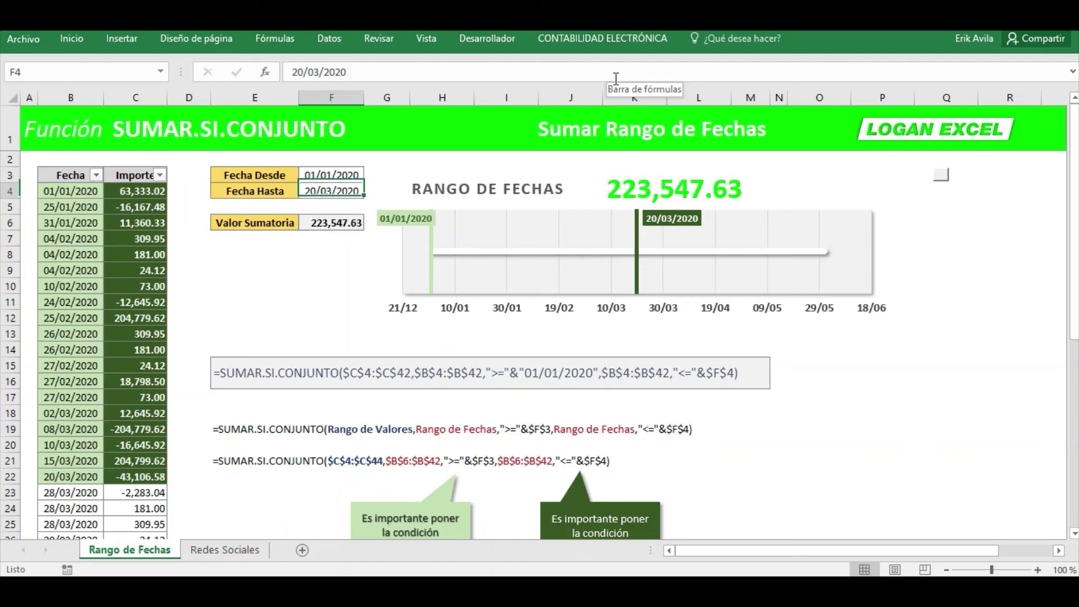
key(Down)
key(Down)
key(Up)
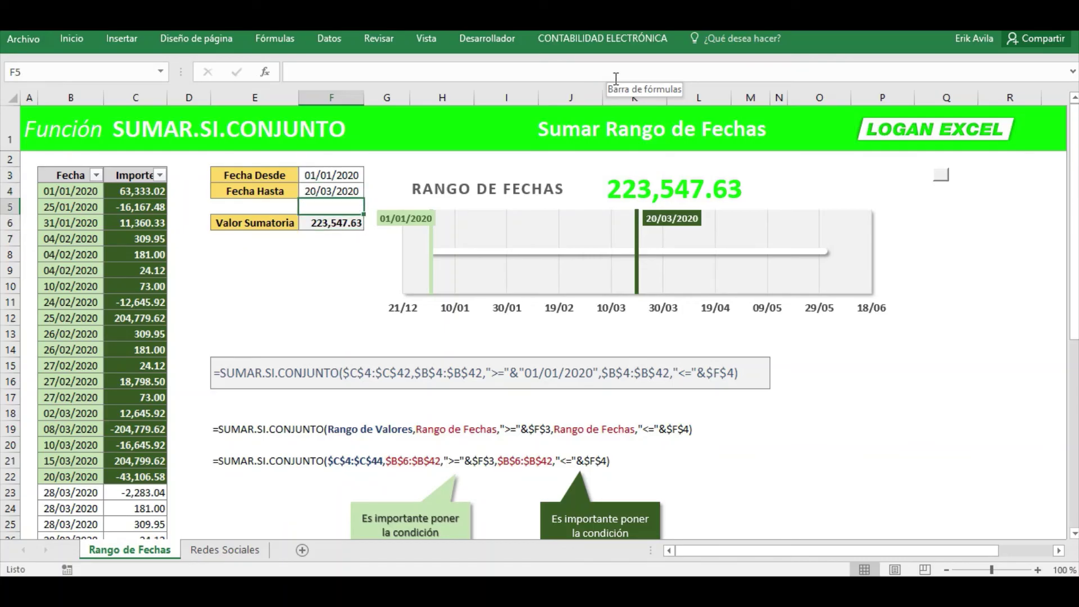
key(Down)
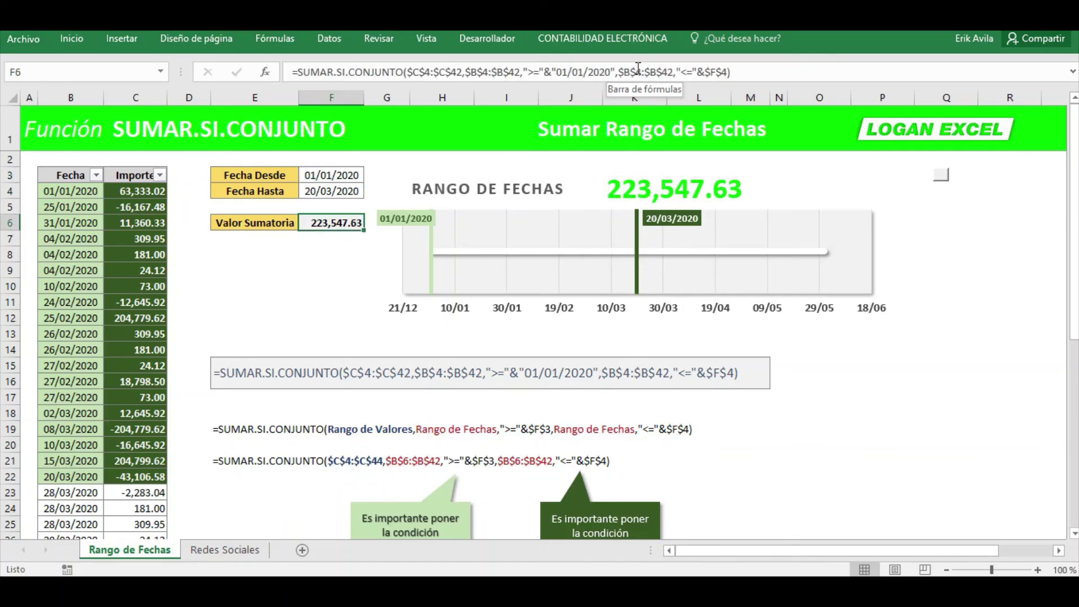
Swap the fixed date for an absolute $F$3 reference, giving 223,547.63
drag(615, 72, 567, 72)
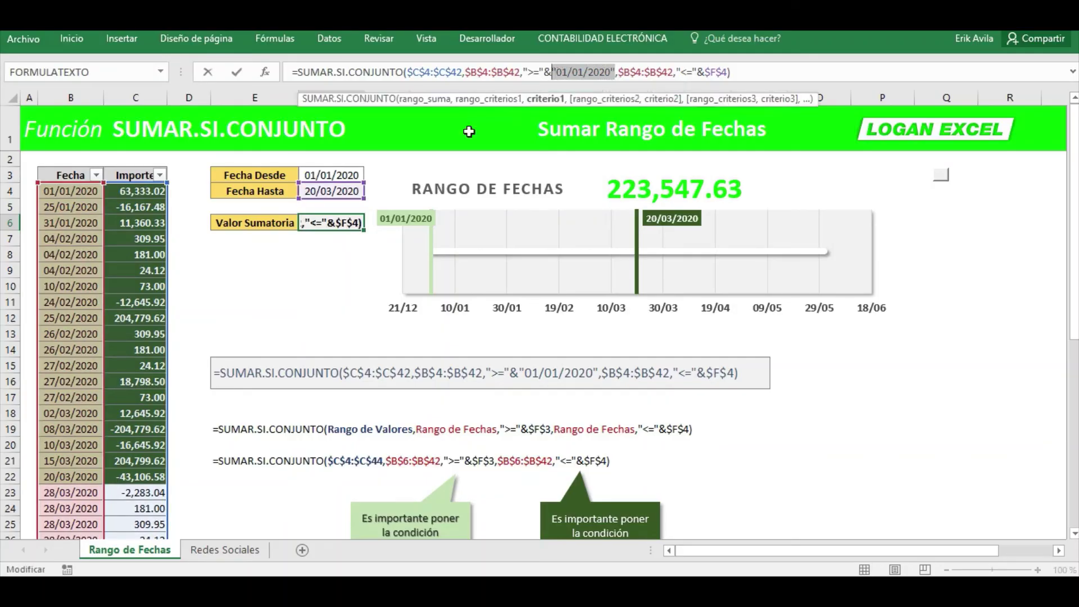
click(344, 175)
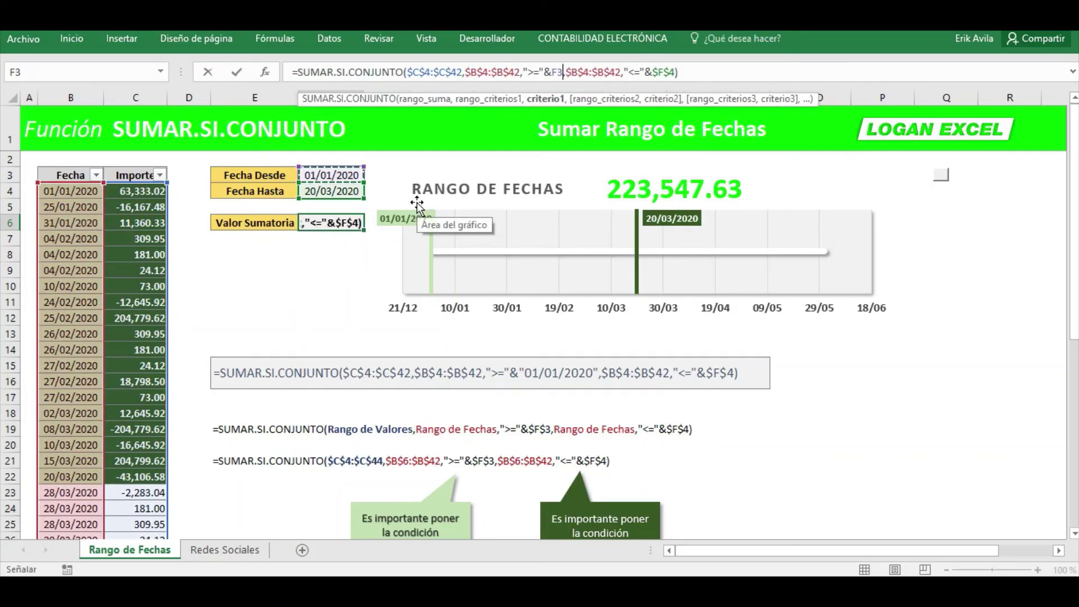
key(F4)
key(Return)
key(Up)
key(Up)
key(Up)
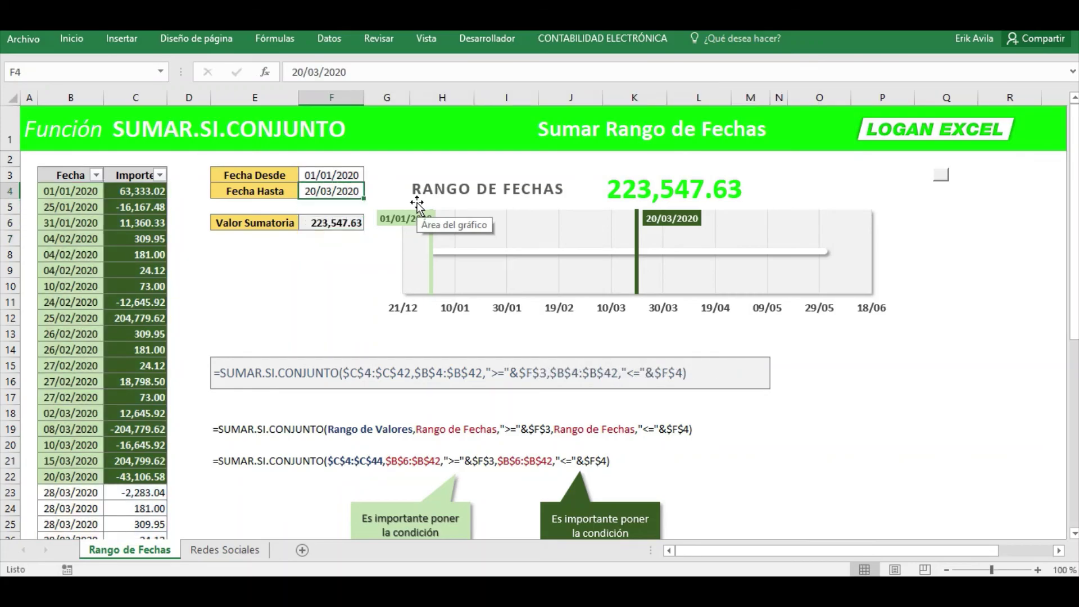
key(Up)
key(Up)
key(Down)
key(Down)
key(Down)
key(Down)
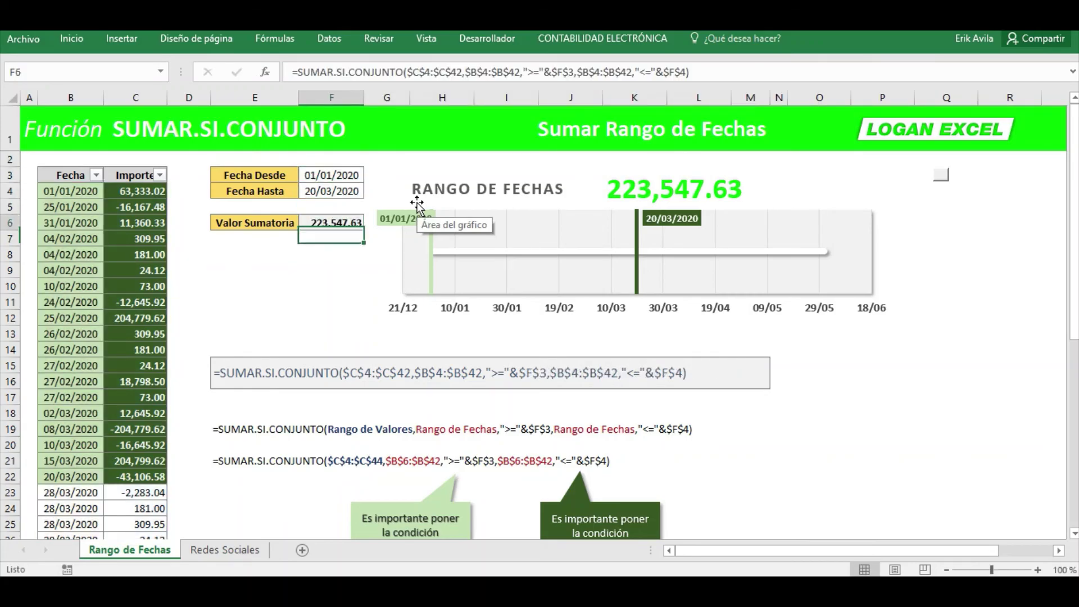
key(Down)
key(Up)
key(Up)
click(315, 285)
click(1027, 284)
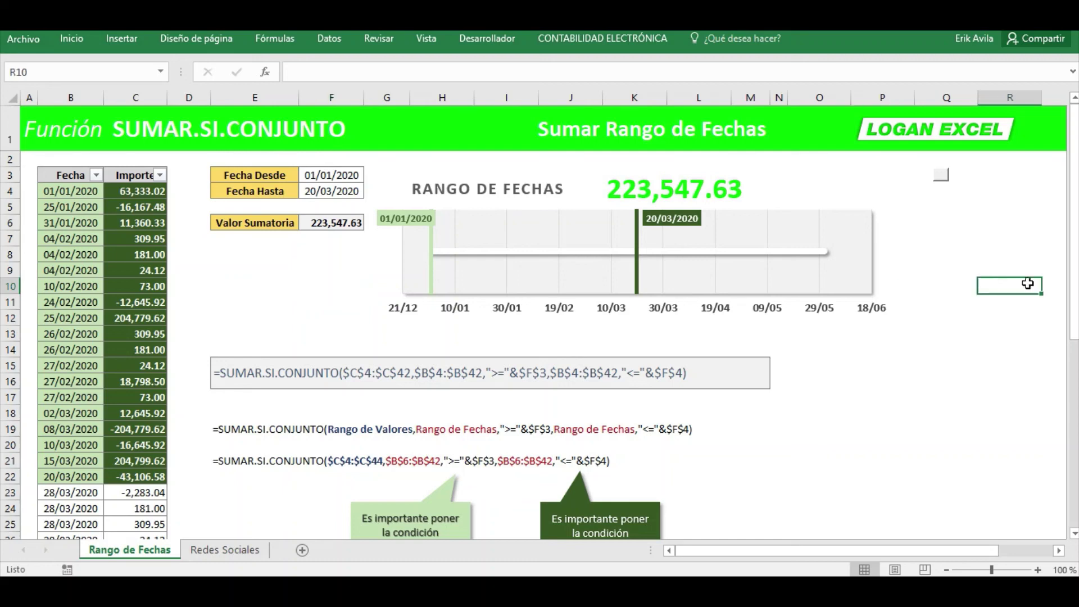
Enter 31/12/2020 as Fecha Hasta in F4 and review the Valor Sumatoria result
click(323, 192)
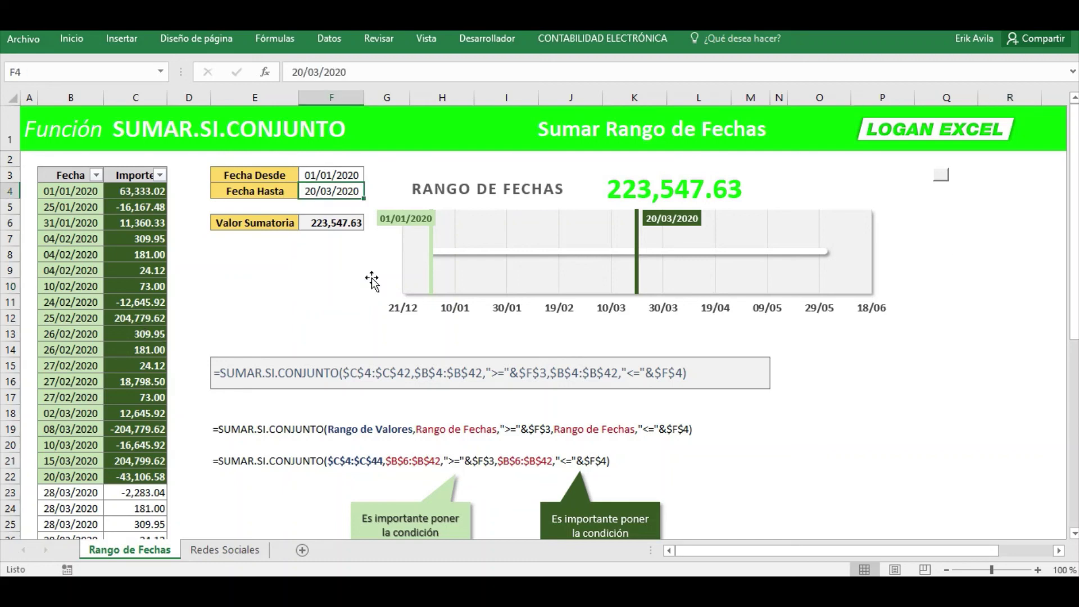
scroll(105, 400, down, 2)
scroll(105, 400, down, 2)
scroll(121, 390, up, 4)
text(31/)
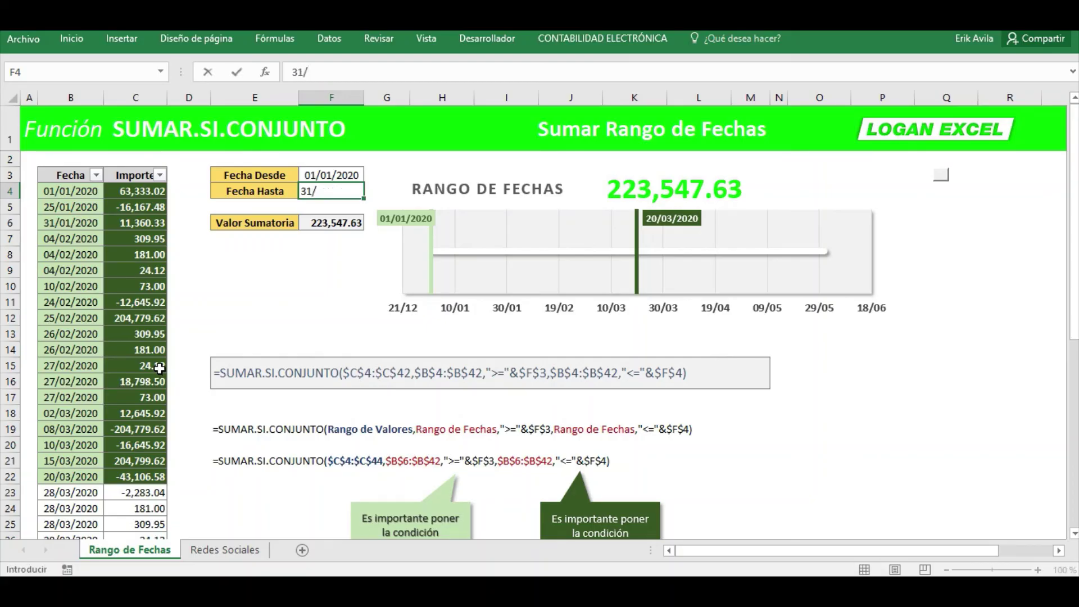
text(12/2020)
key(Return)
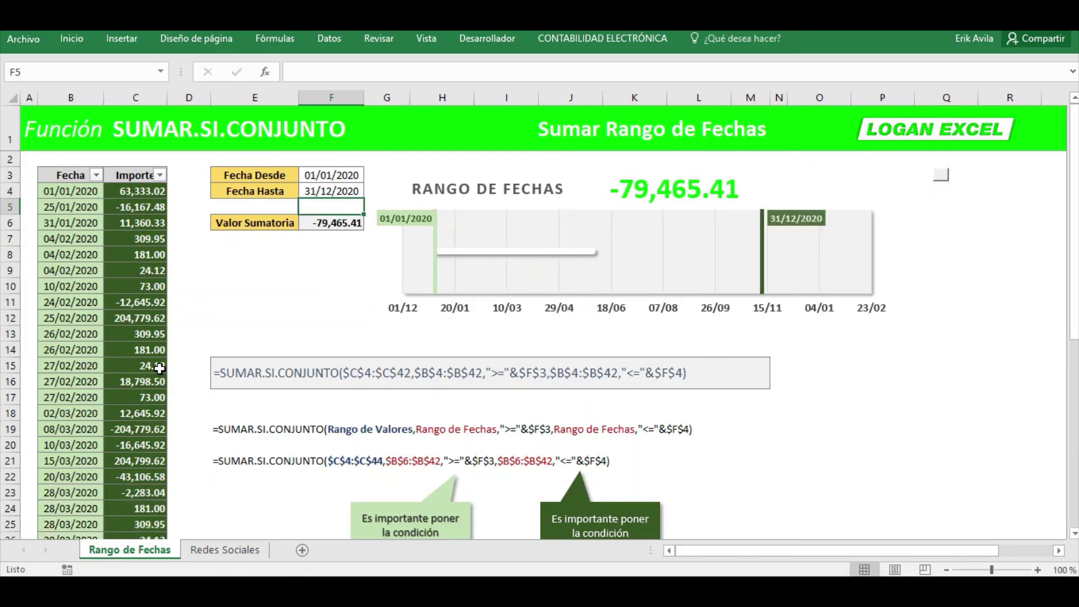
click(336, 226)
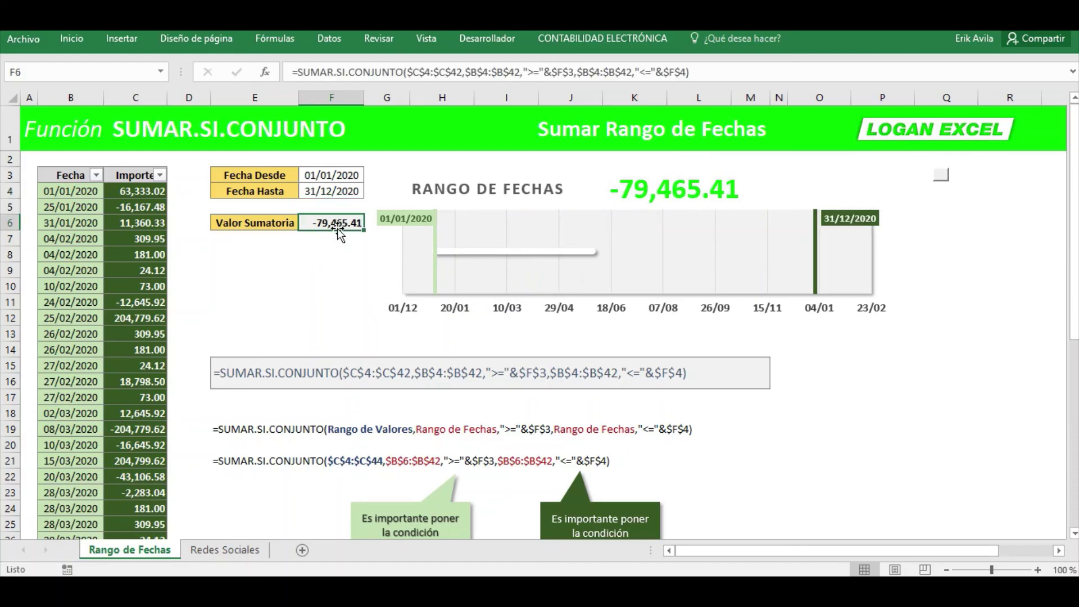
Confirm the Importe column total matches -79,465.41, then select the Fecha Desde date
scroll(333, 320, down, 3)
scroll(185, 368, down, 4)
scroll(185, 368, down, 3)
click(146, 333)
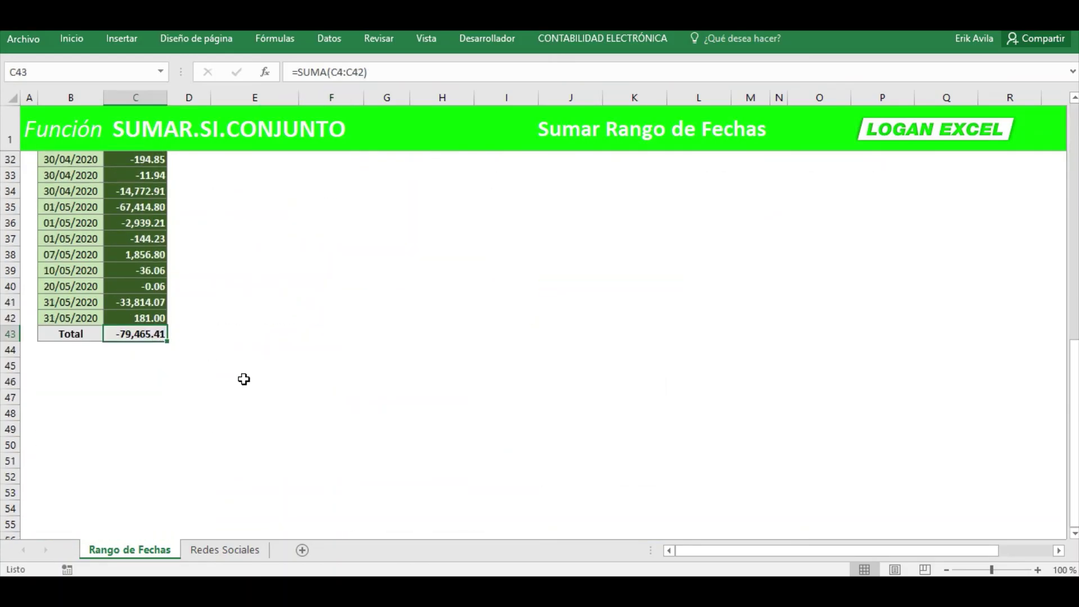
scroll(311, 398, up, 4)
scroll(312, 399, up, 4)
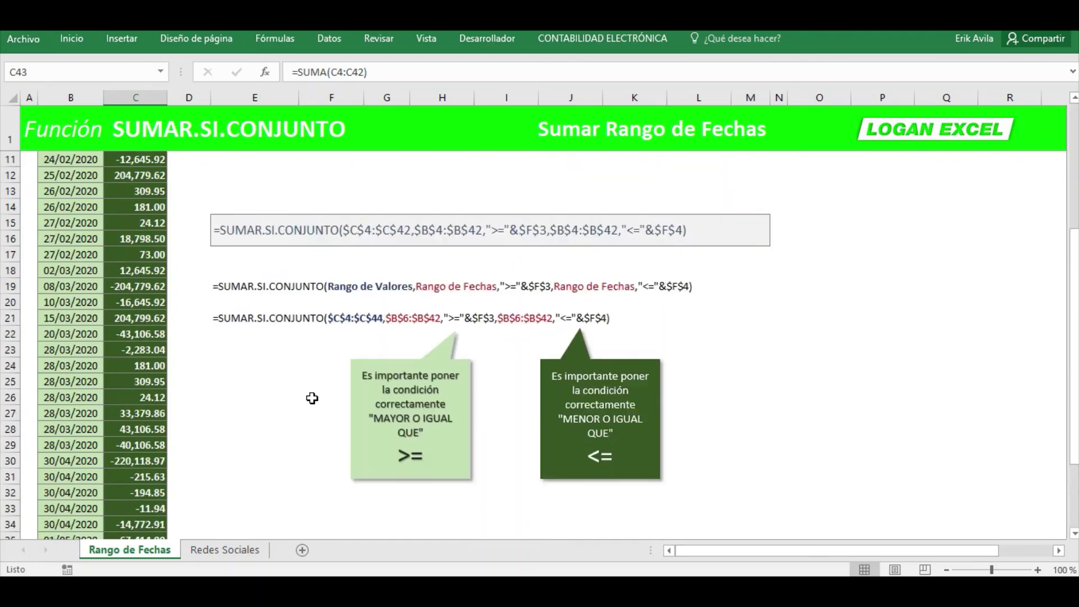
scroll(312, 398, up, 3)
click(284, 244)
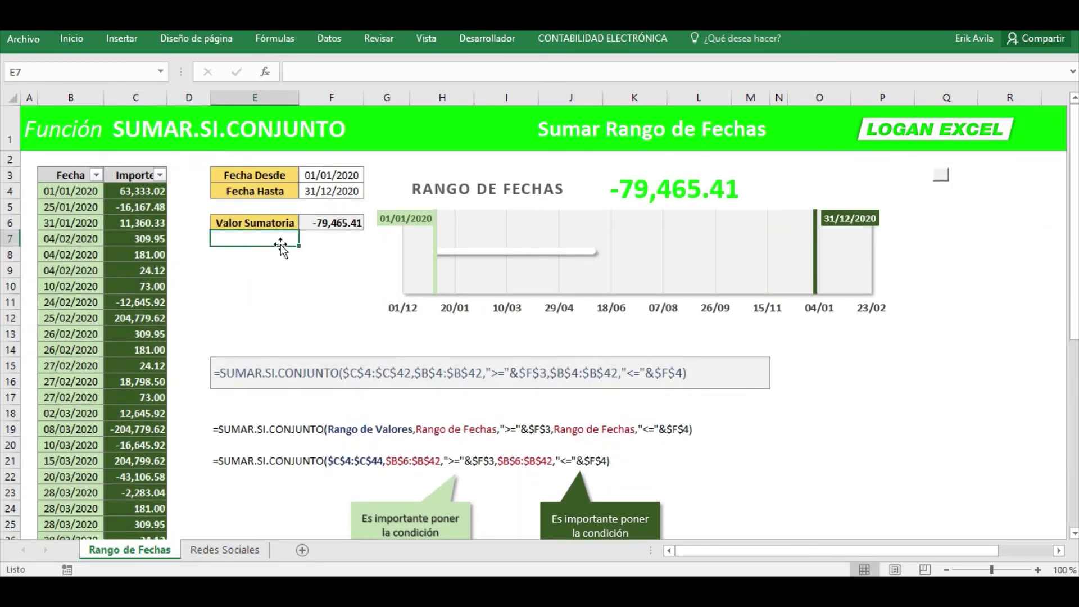
click(326, 188)
click(334, 178)
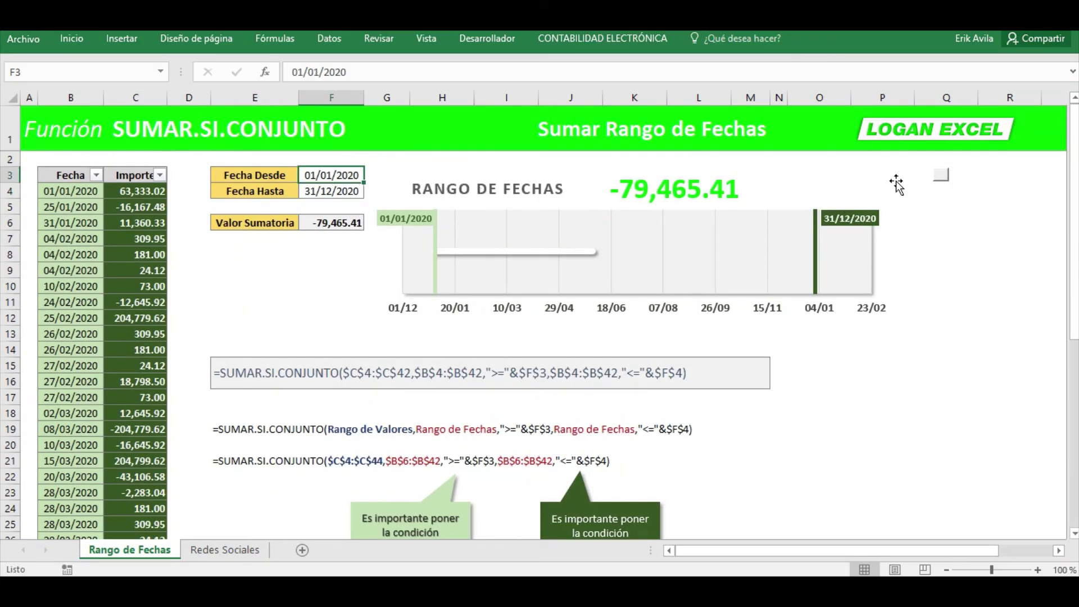
Make Fecha Desde a random 2020 date and recalculate with F9 repeatedly to test the sum and chart
click(940, 178)
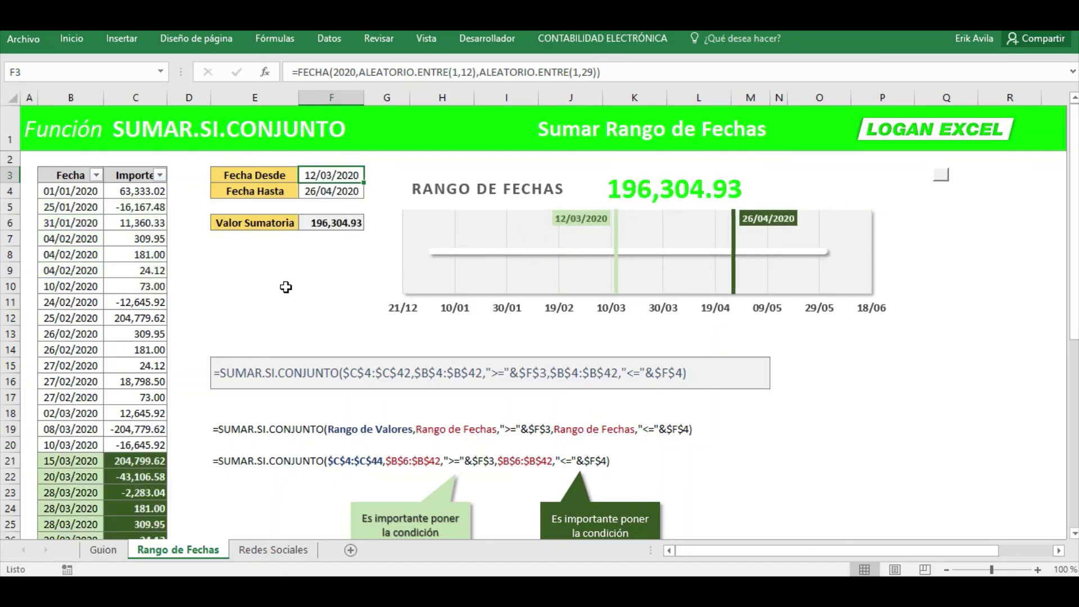
scroll(237, 309, down, 3)
scroll(237, 309, up, 3)
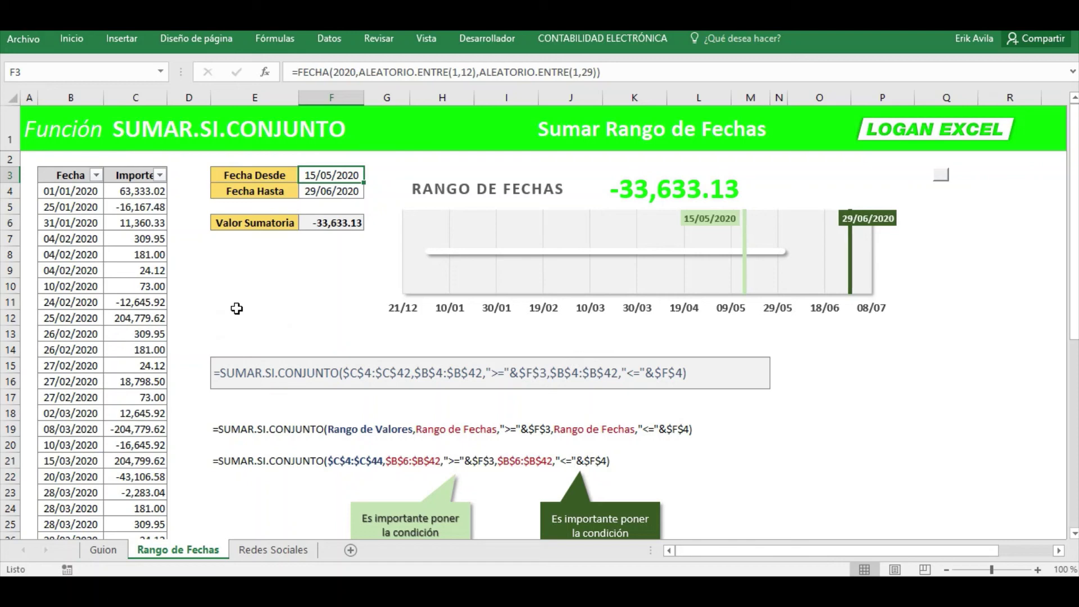
key(F9)
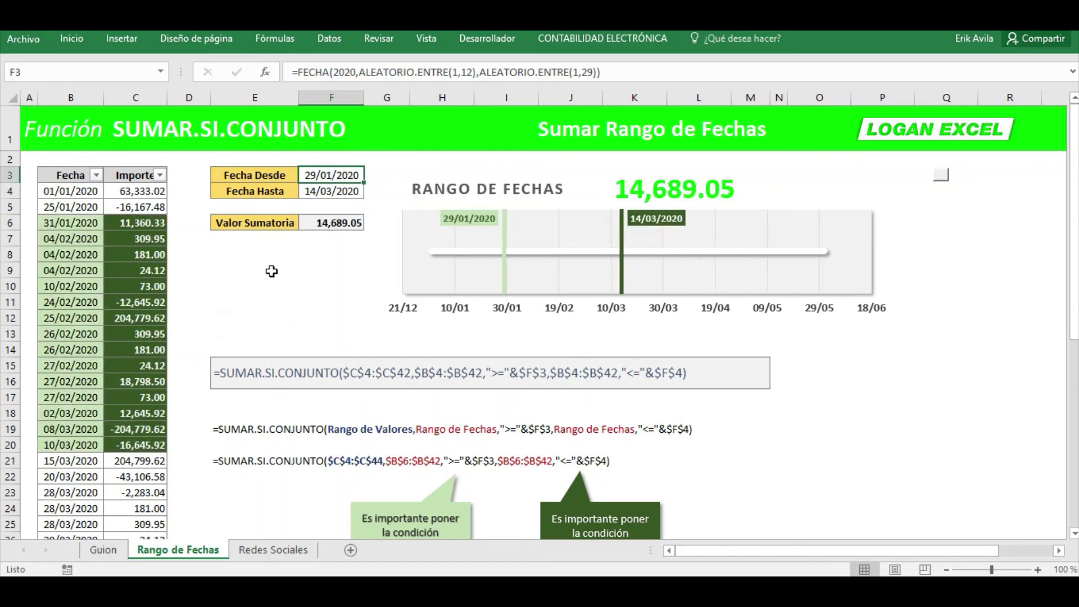
key(F9)
key(F9)
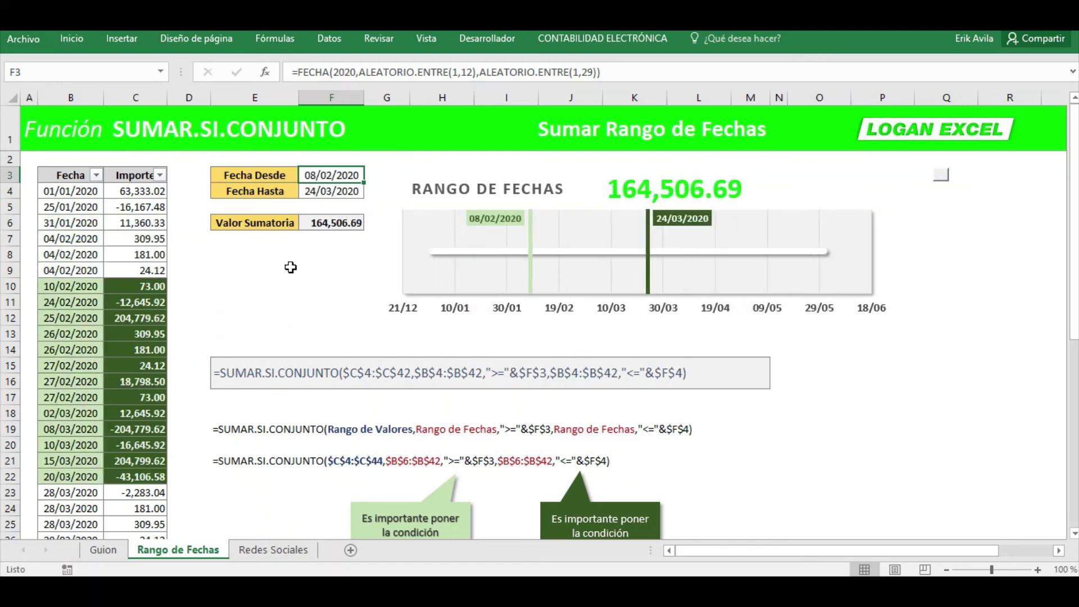
scroll(290, 267, down, 1)
scroll(290, 267, up, 1)
key(F9)
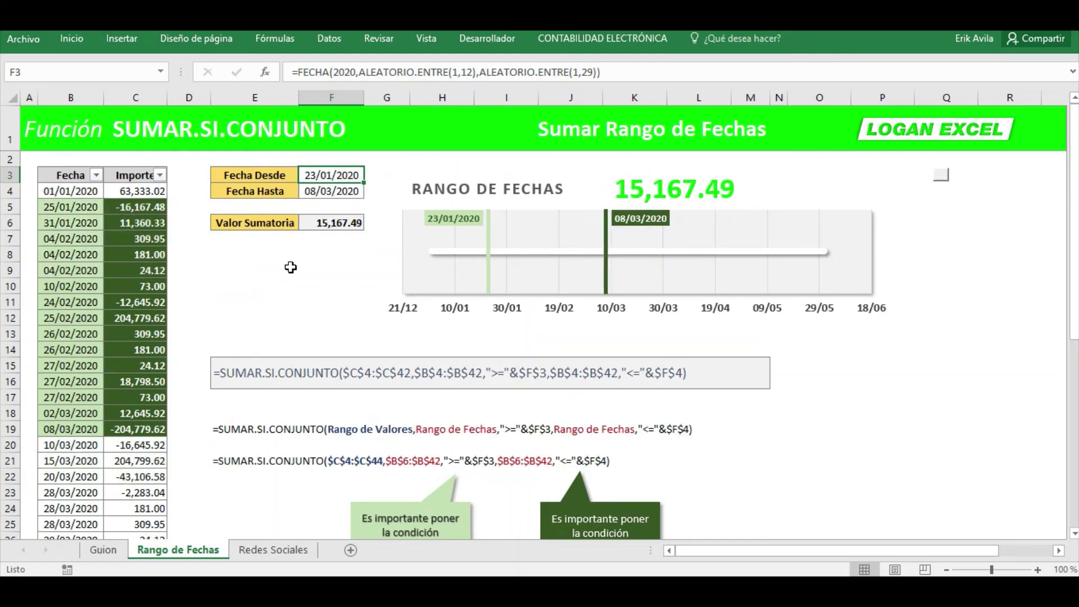
key(F9)
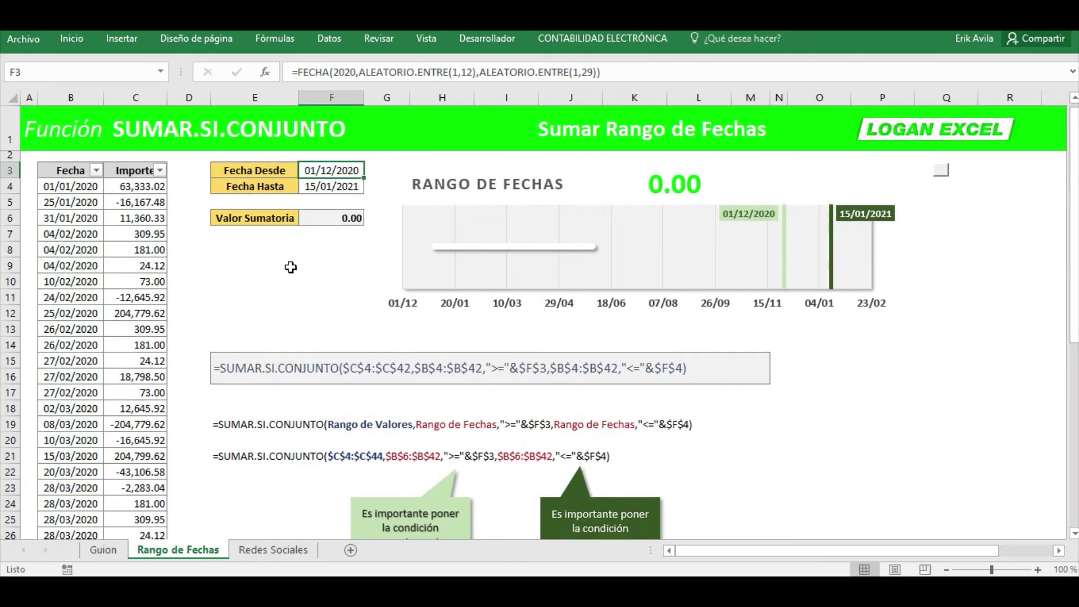
scroll(291, 267, down, 1)
key(F9)
scroll(290, 267, up, 1)
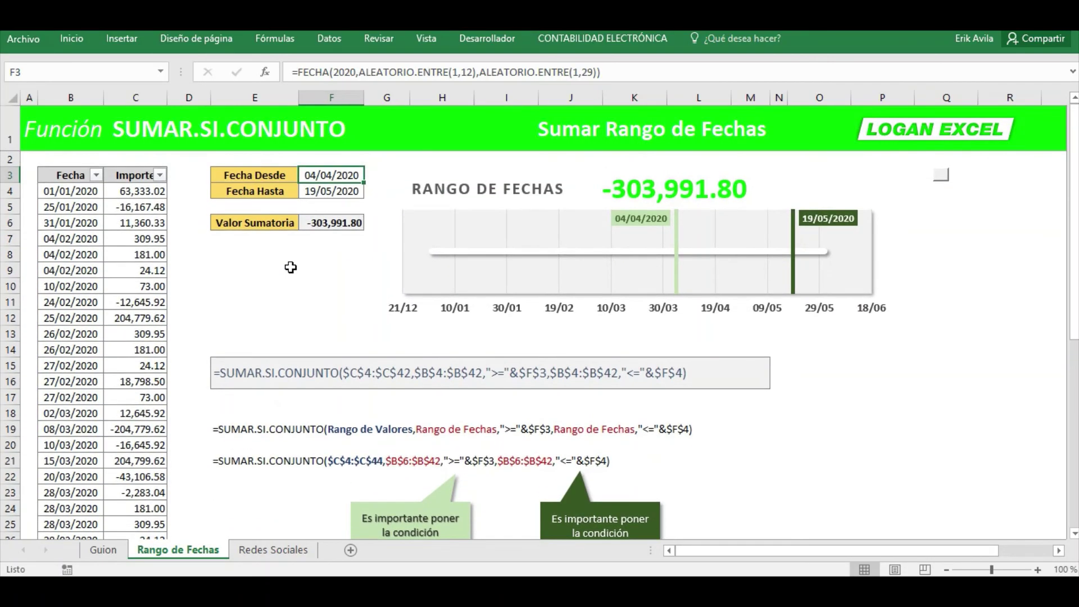
key(F9)
key(F9)
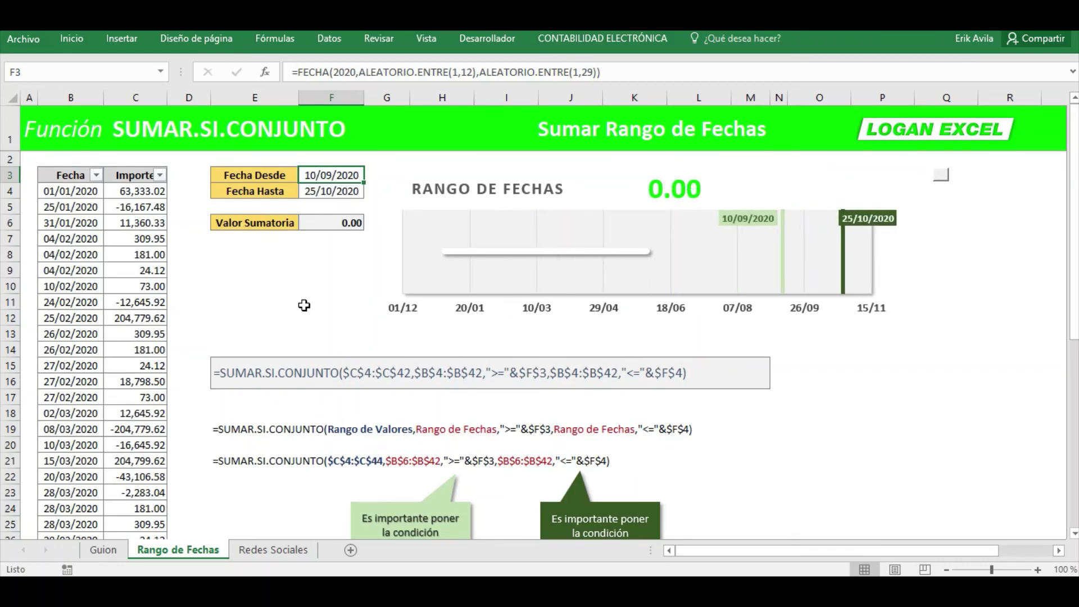
key(F9)
key(F9)
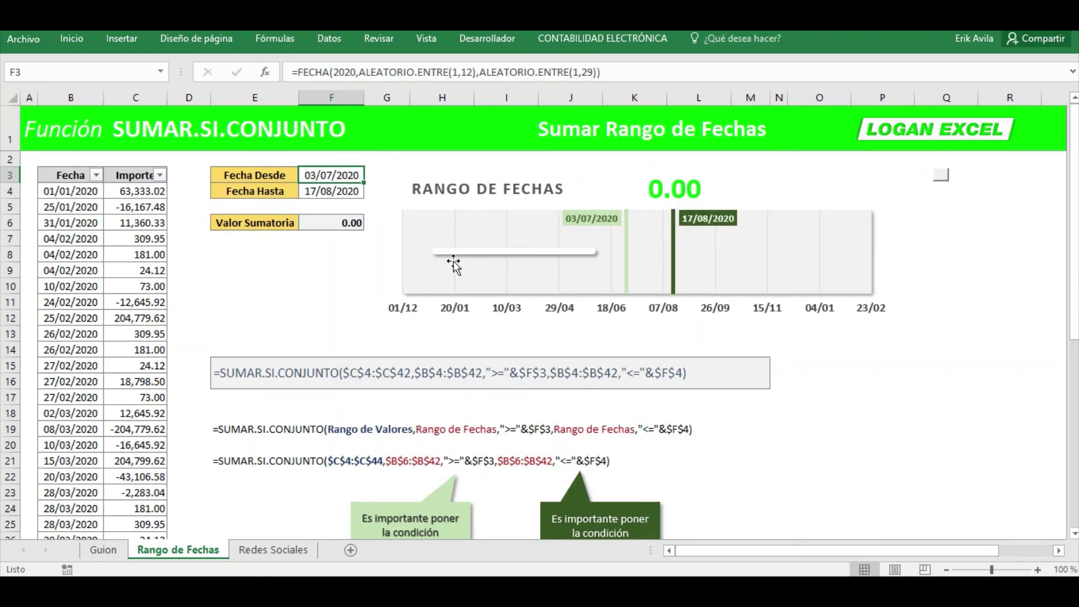
key(F9)
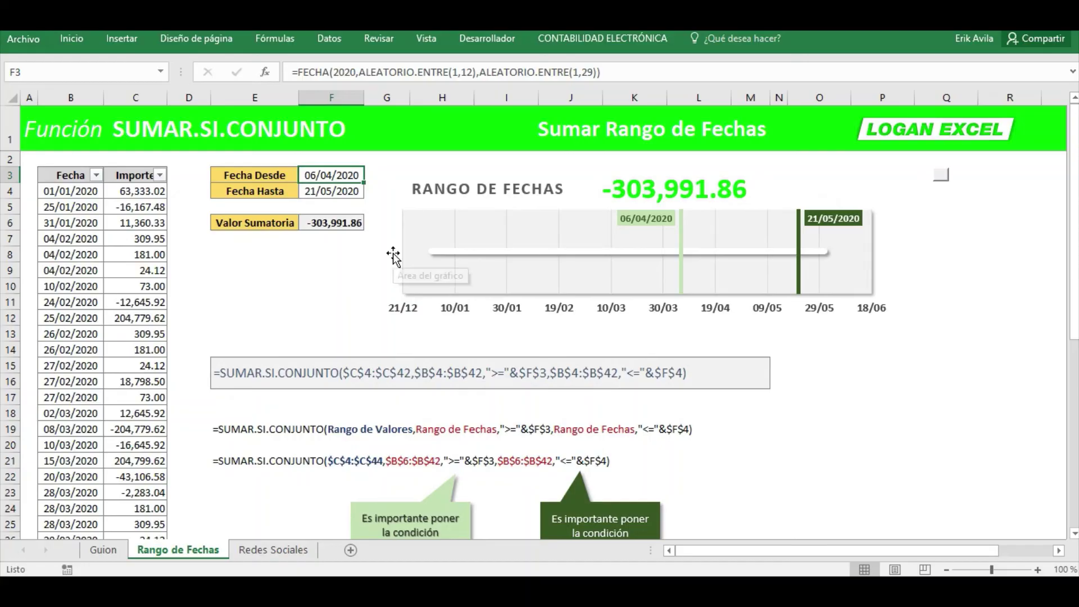
Switch to the Redes Sociales sheet and scroll through its contents
key(ctrl+Page_Down)
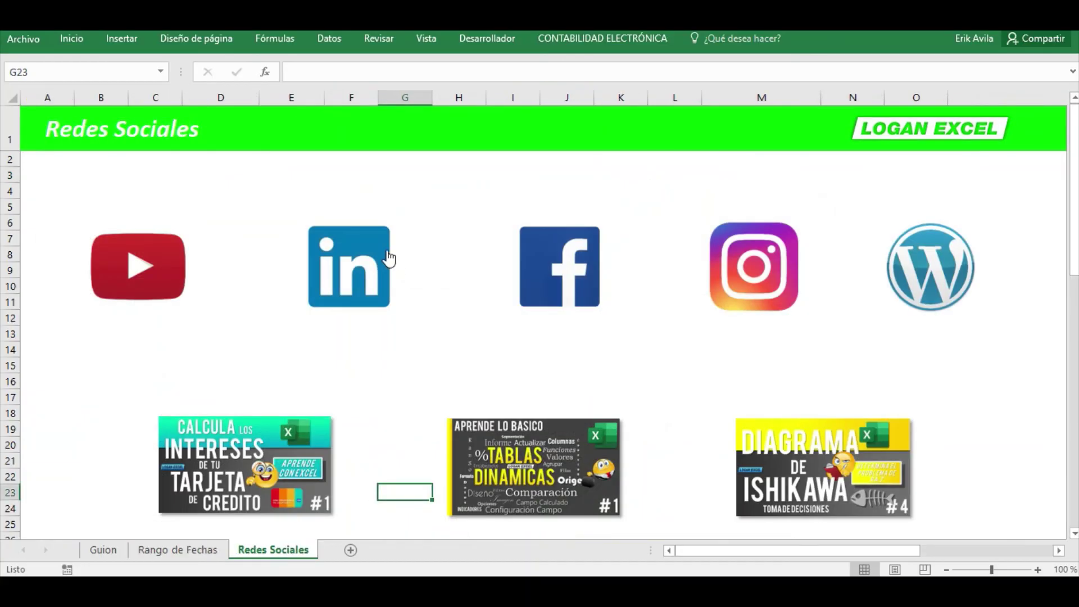
scroll(388, 257, down, 2)
scroll(386, 253, down, 2)
scroll(386, 251, down, 2)
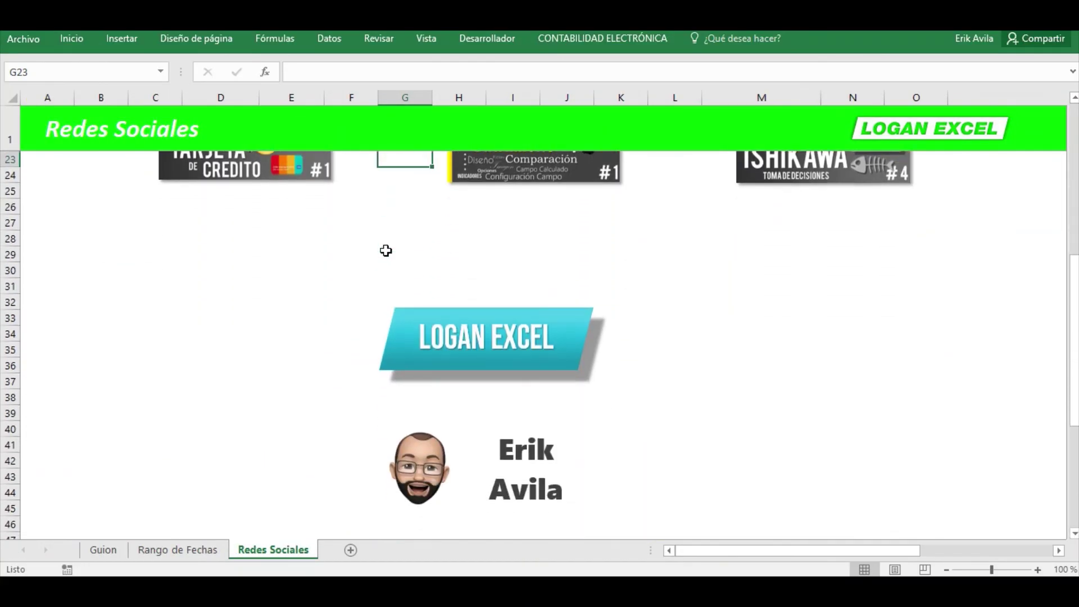
scroll(386, 251, up, 1)
scroll(386, 250, up, 2)
scroll(385, 250, up, 3)
scroll(385, 251, up, 1)
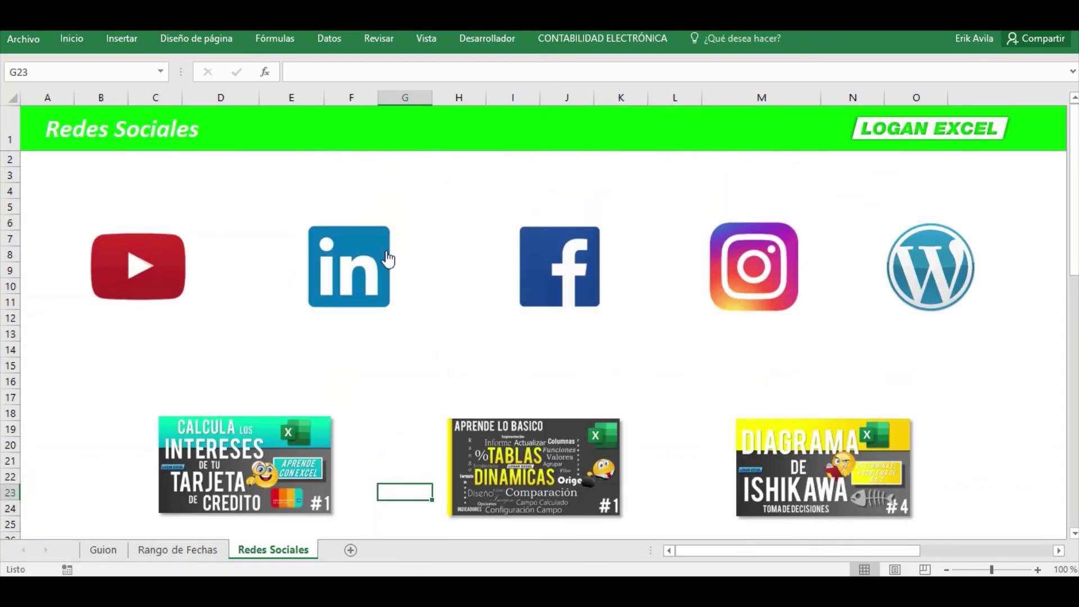